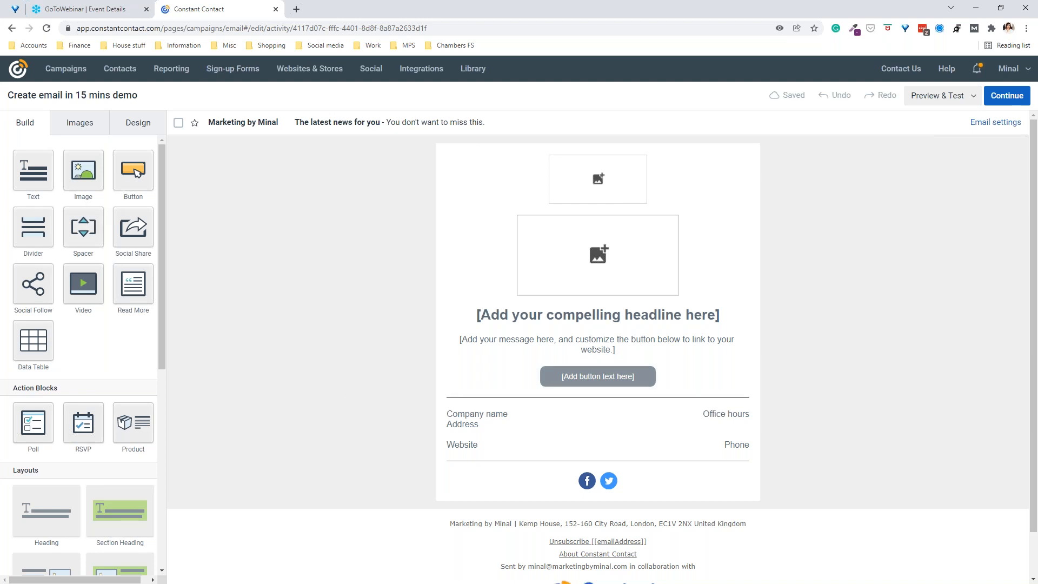
Step: In the Design settings, set the outer background to white and the divider lines to dark purple
{"action": "left_click", "coordinate": [135, 133]}
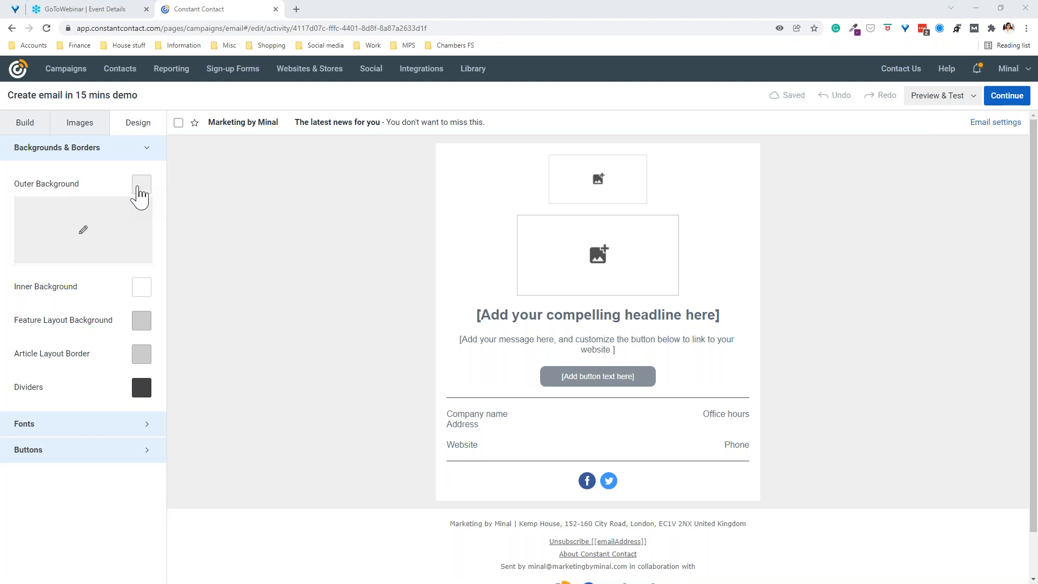
{"action": "left_click", "coordinate": [35, 227]}
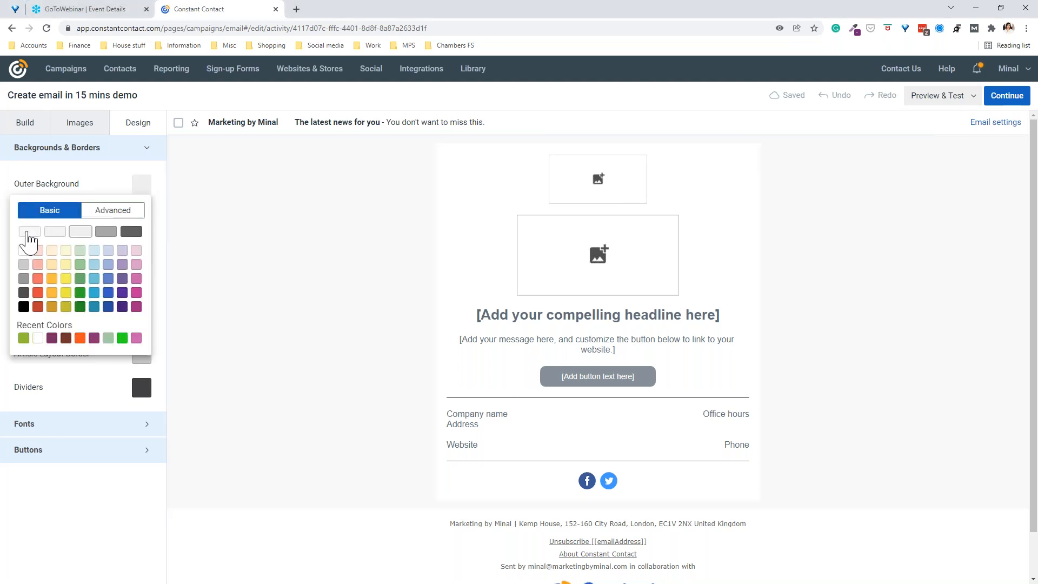
{"action": "left_click", "coordinate": [29, 232]}
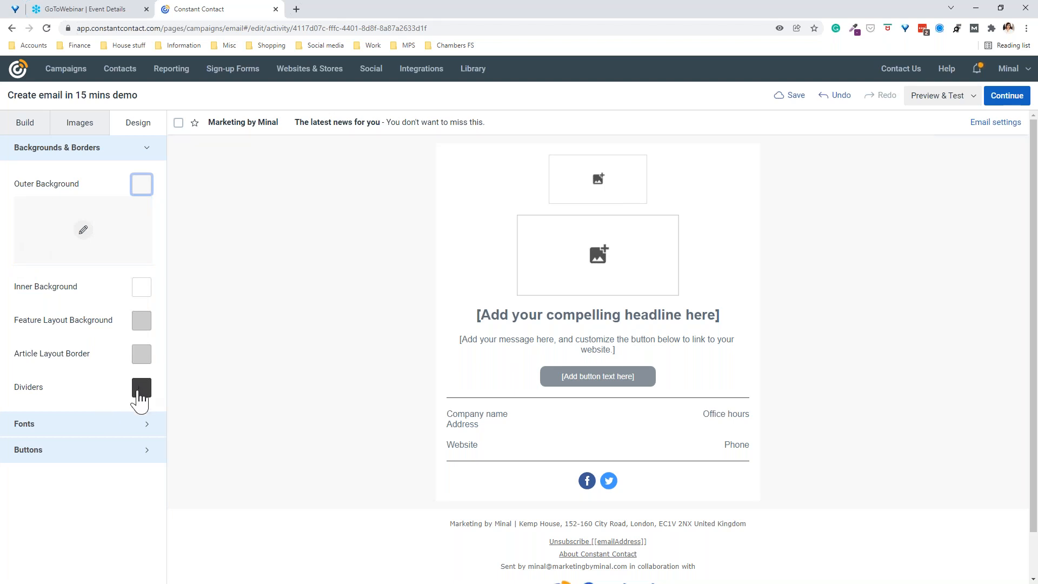
{"action": "left_click", "coordinate": [140, 394]}
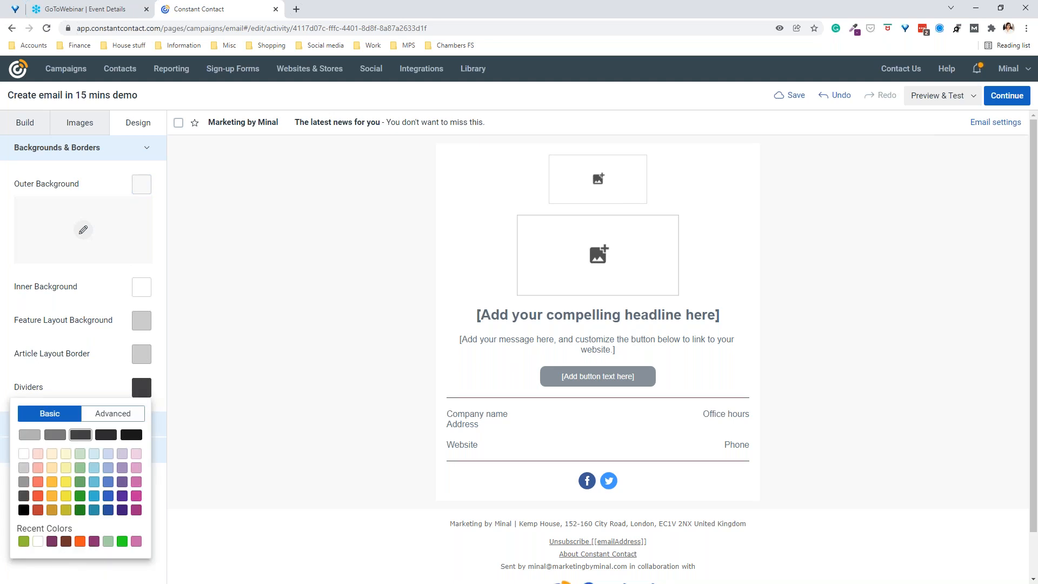
{"action": "left_click", "coordinate": [52, 541]}
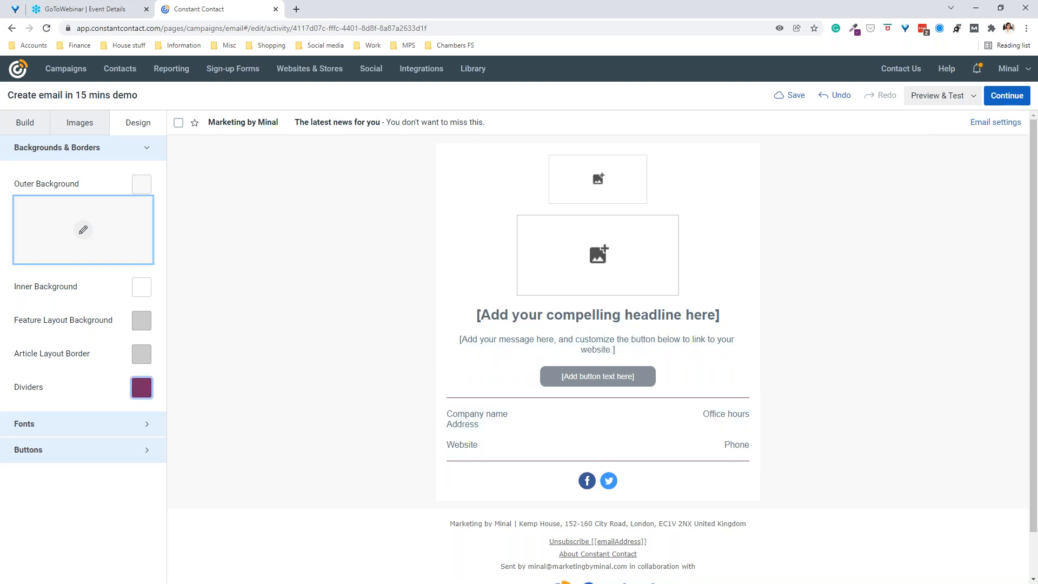
{"action": "left_click", "coordinate": [113, 154]}
{"action": "left_click", "coordinate": [104, 181]}
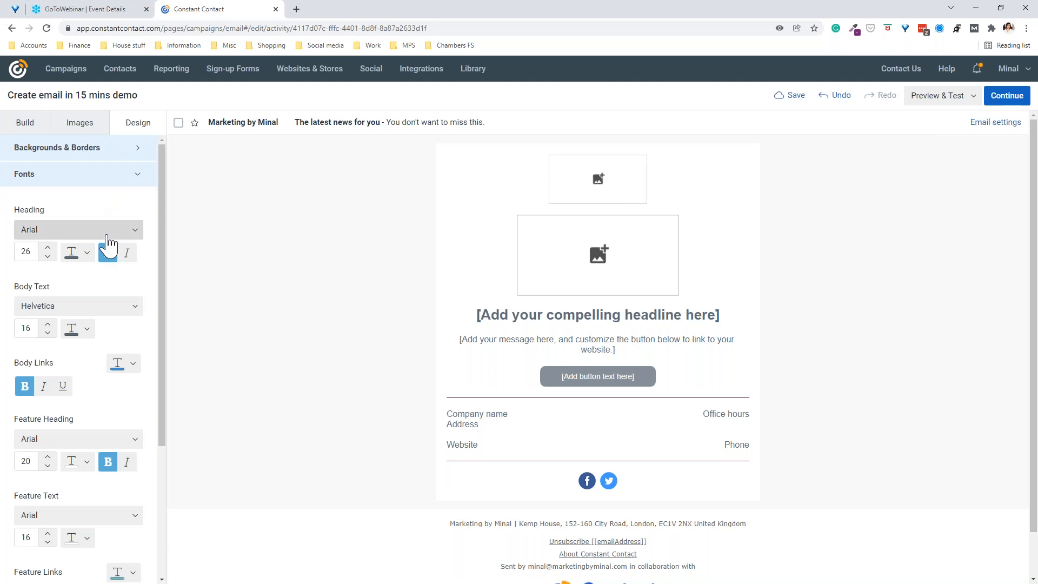
Step: Set the heading font to Roboto in dark purple
{"action": "left_click", "coordinate": [130, 232]}
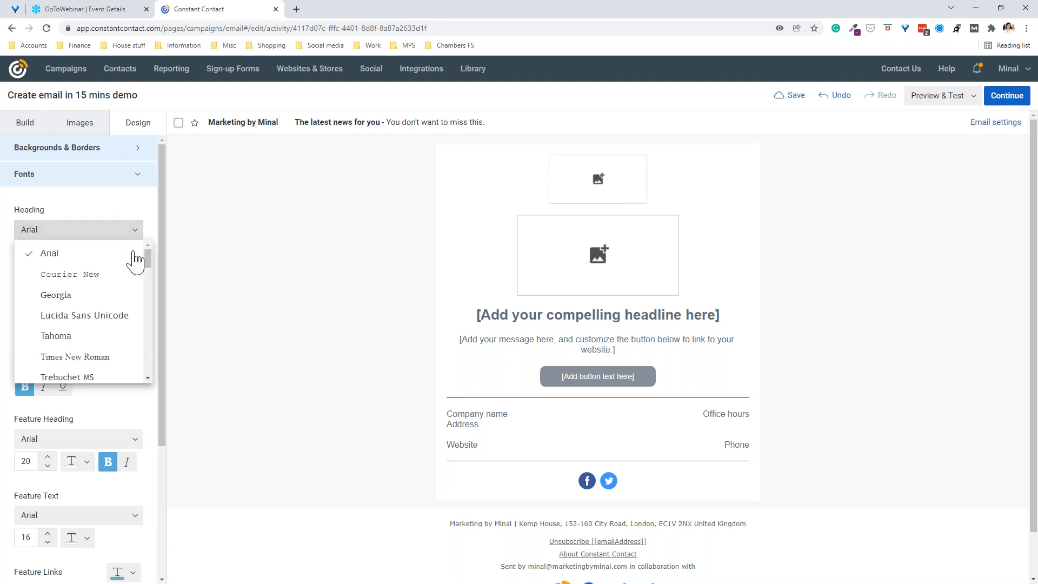
{"action": "scroll", "coordinate": [138, 303], "scroll_direction": "down", "scroll_amount": 10}
{"action": "scroll", "coordinate": [143, 373], "scroll_direction": "down", "scroll_amount": 3}
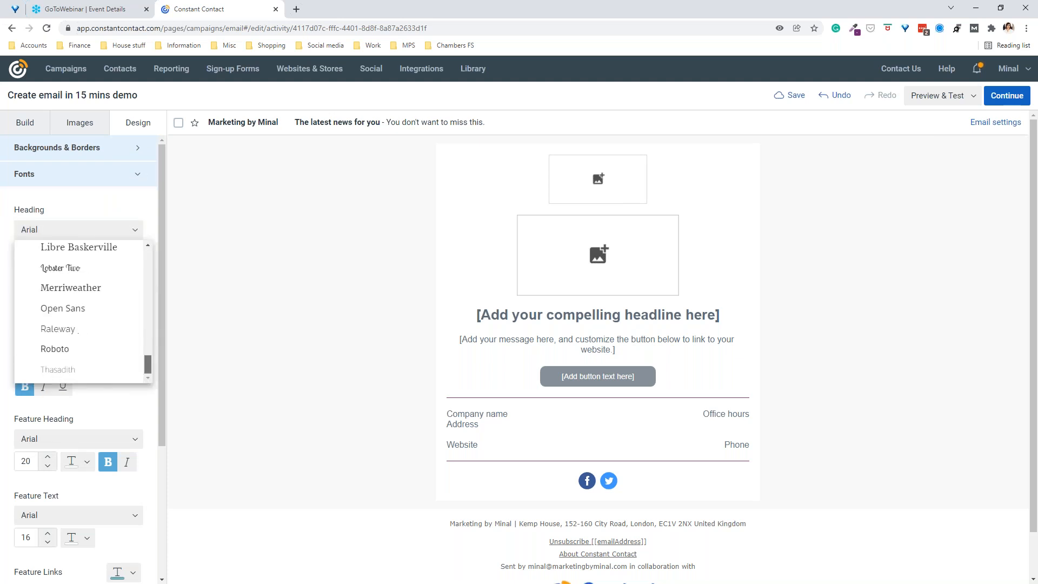
{"action": "left_click", "coordinate": [53, 351]}
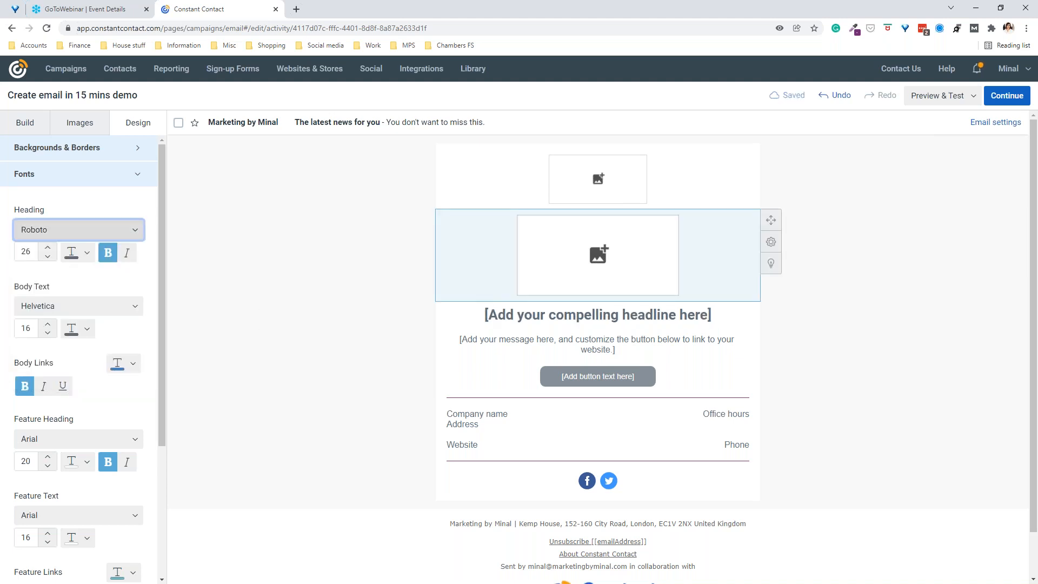
{"action": "left_click", "coordinate": [76, 253]}
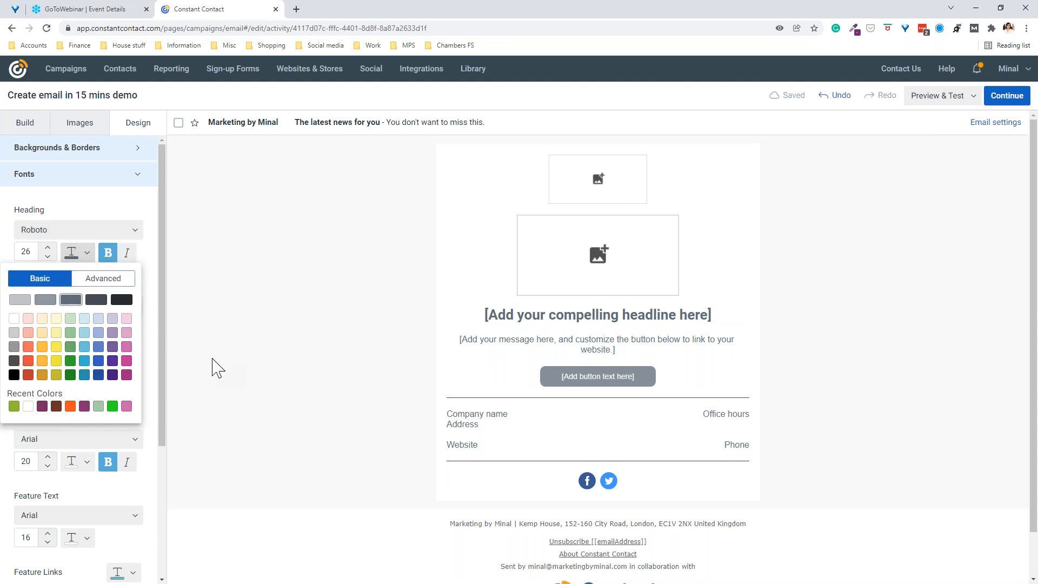
{"action": "left_click", "coordinate": [43, 407]}
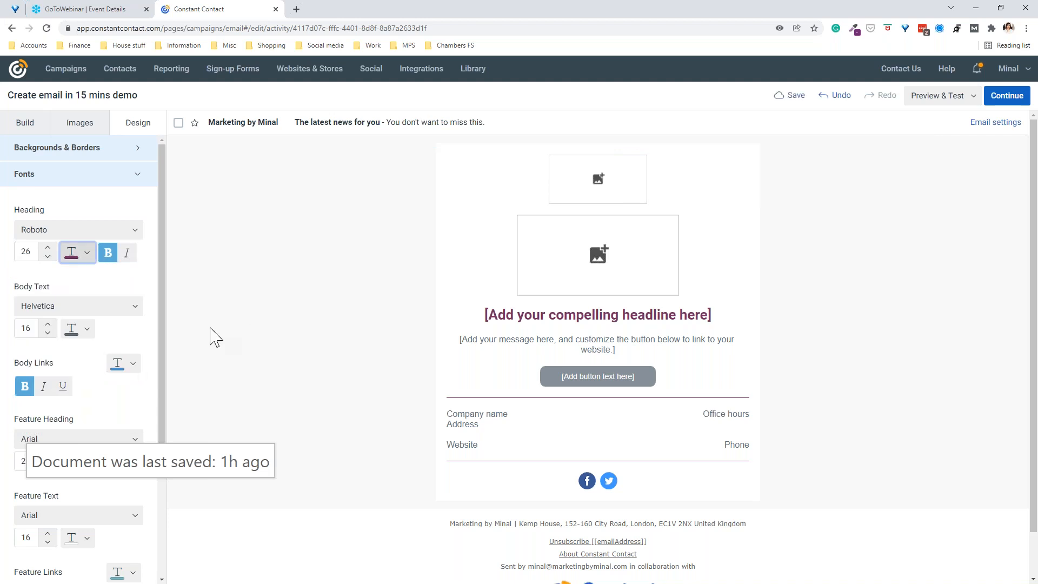
Step: Set the body text font to Roboto in near-black
{"action": "left_click", "coordinate": [135, 308]}
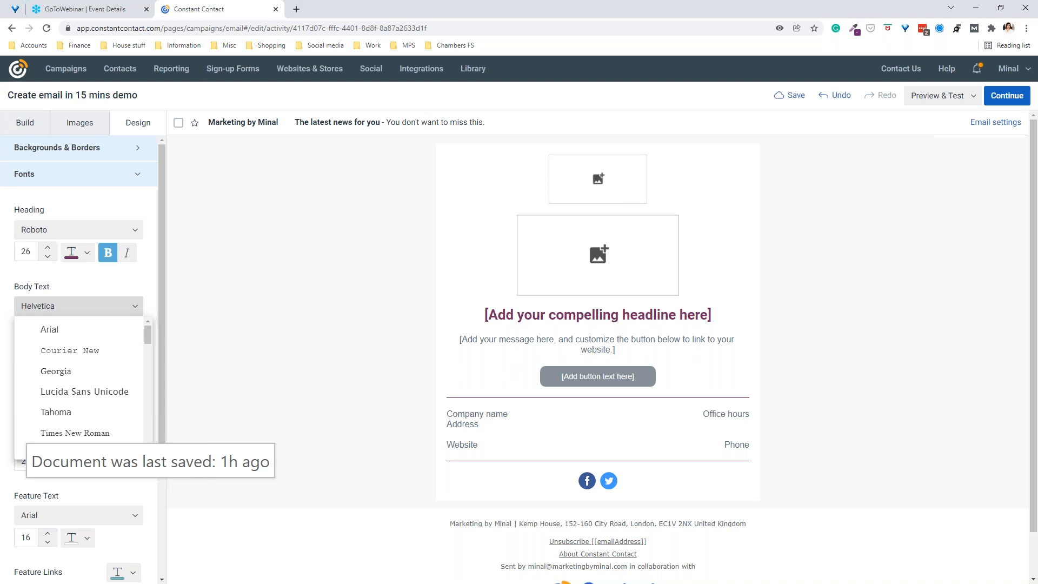
{"action": "left_click_drag", "start_coordinate": [147, 336], "coordinate": [144, 447]}
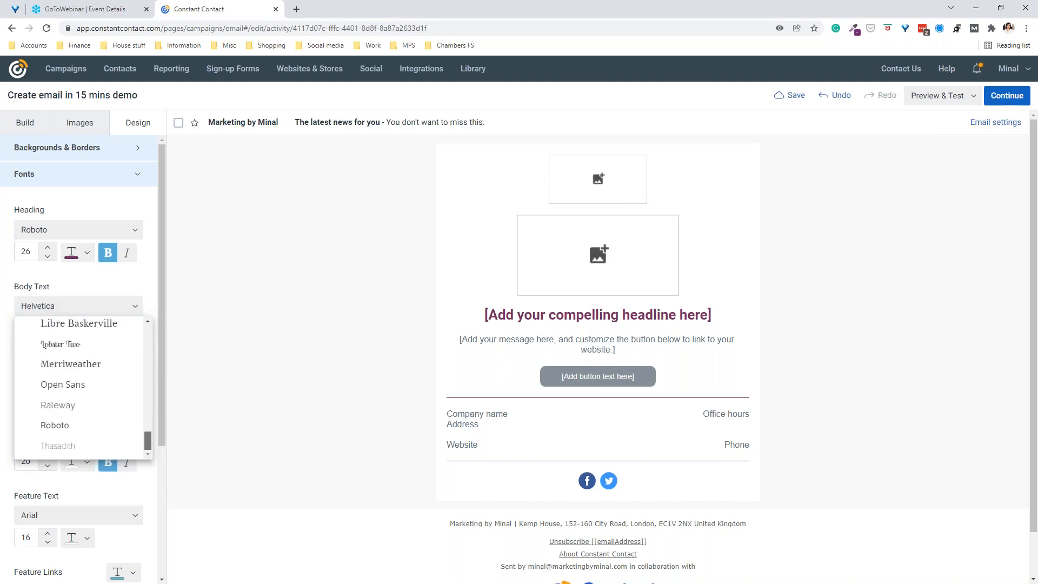
{"action": "left_click", "coordinate": [54, 425]}
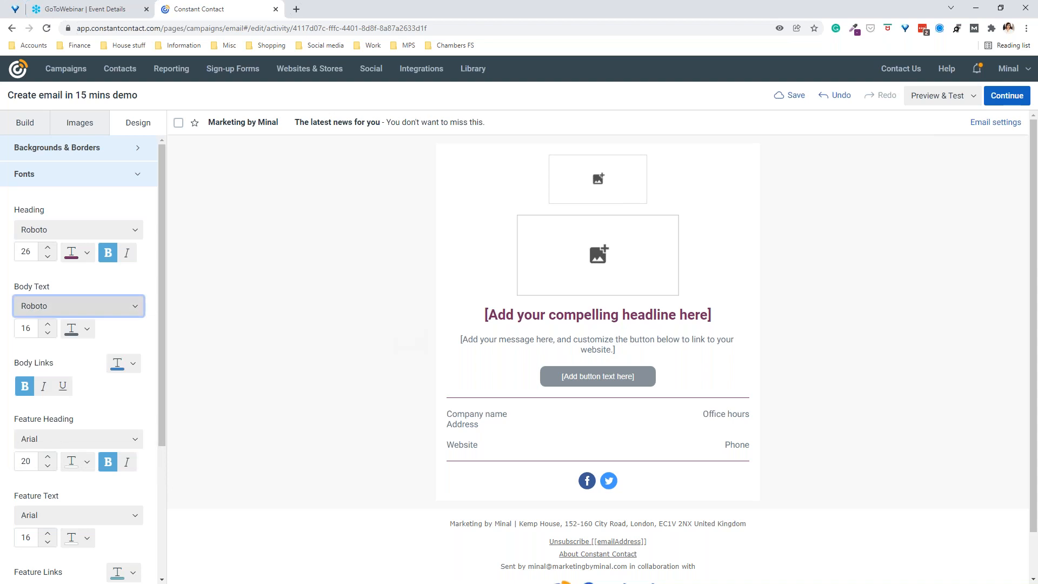
{"action": "left_click", "coordinate": [79, 328]}
{"action": "left_click", "coordinate": [121, 376]}
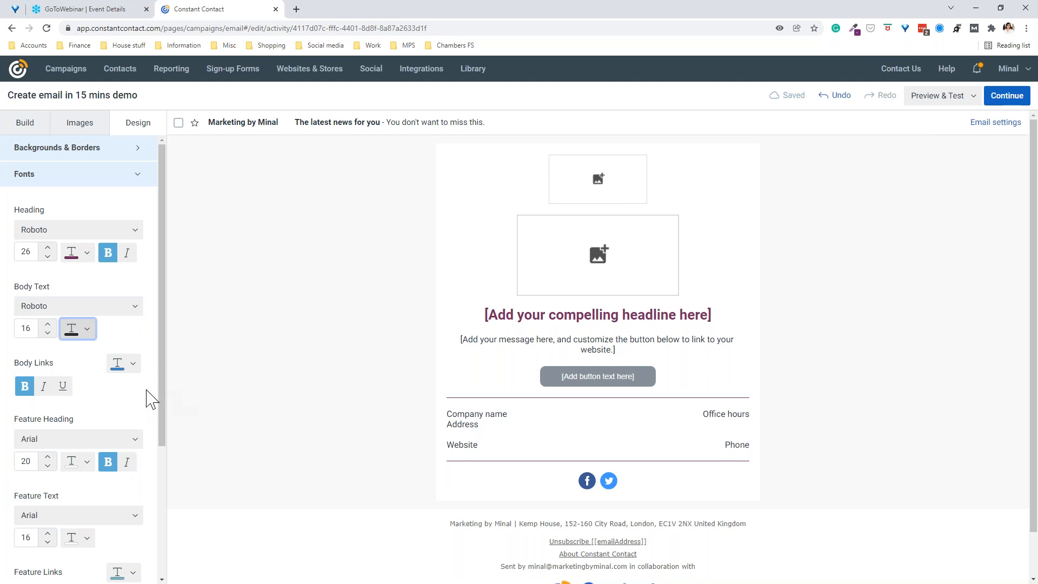
Step: Make body links green and underlined
{"action": "scroll", "coordinate": [150, 399], "scroll_direction": "down", "scroll_amount": 1}
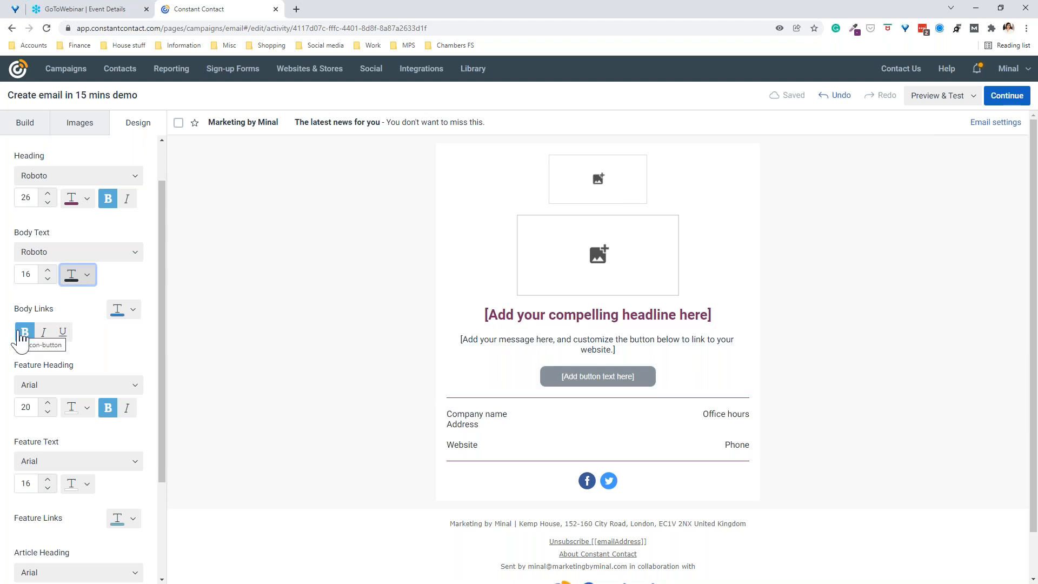
{"action": "left_click", "coordinate": [134, 315]}
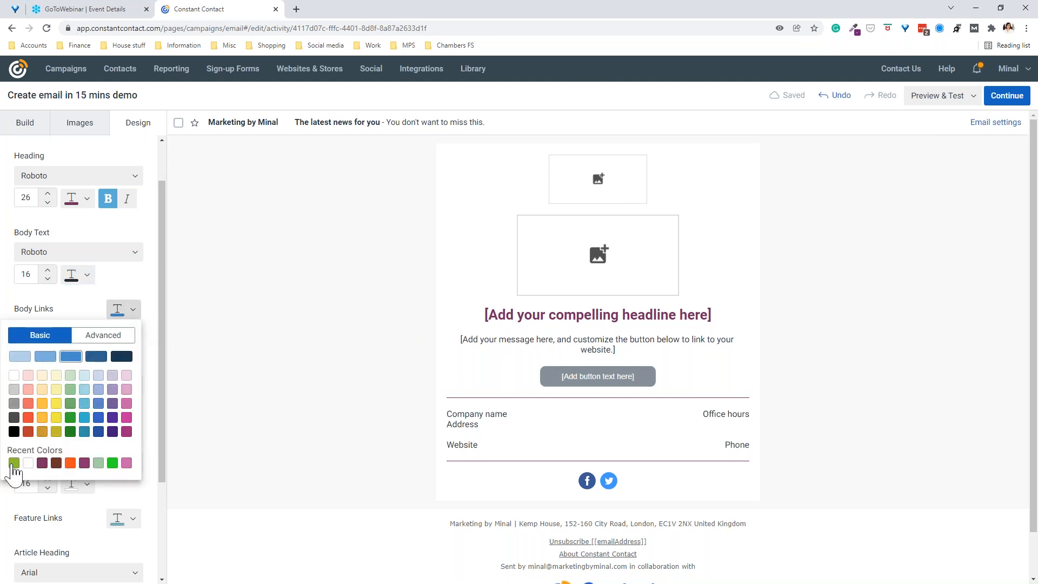
{"action": "left_click", "coordinate": [14, 463]}
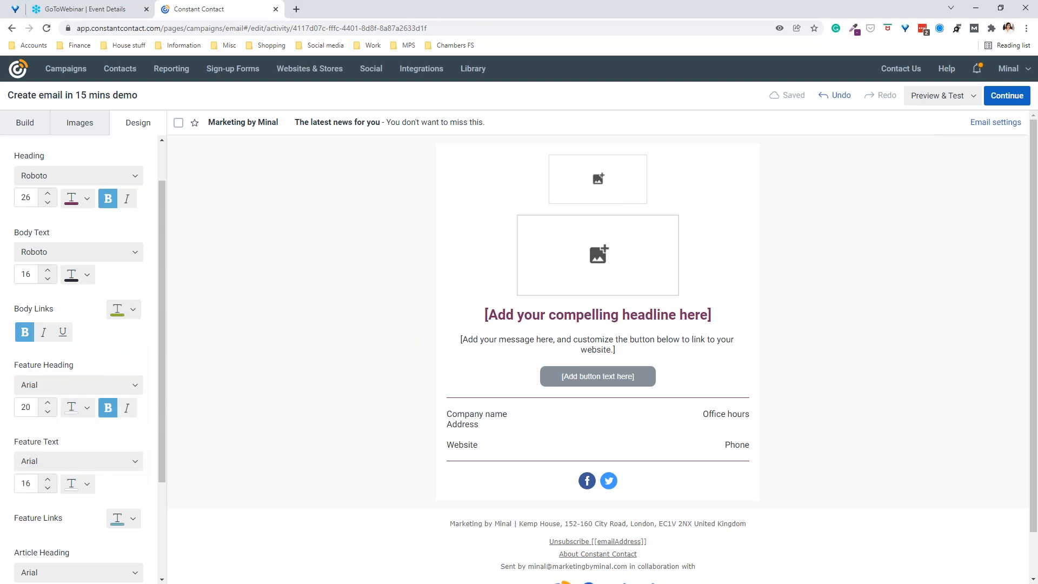
{"action": "left_click", "coordinate": [63, 332]}
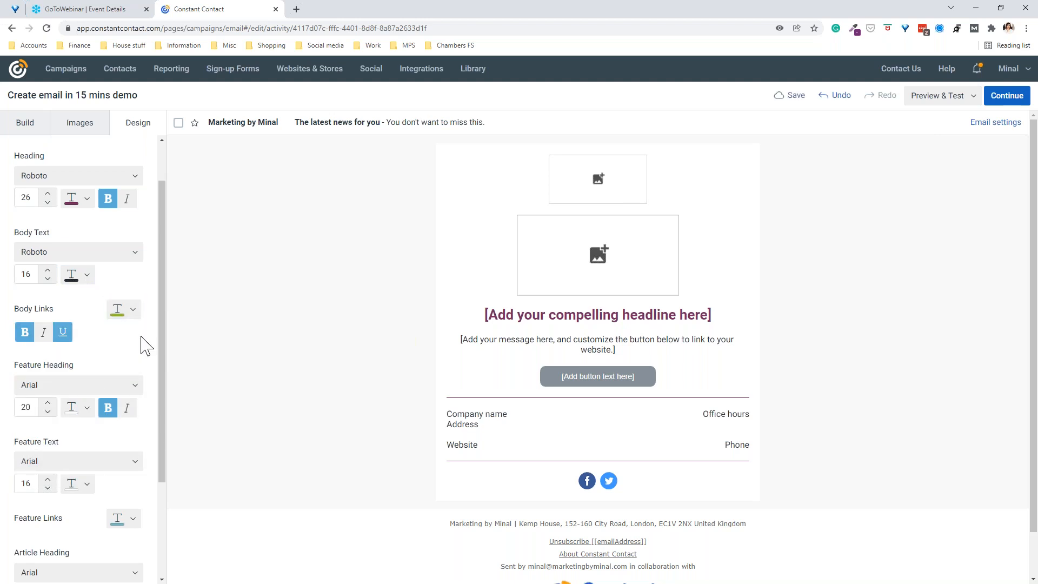
{"action": "scroll", "coordinate": [140, 343], "scroll_direction": "down", "scroll_amount": 2}
{"action": "scroll", "coordinate": [138, 341], "scroll_direction": "up", "scroll_amount": 3}
{"action": "scroll", "coordinate": [136, 336], "scroll_direction": "up", "scroll_amount": 1}
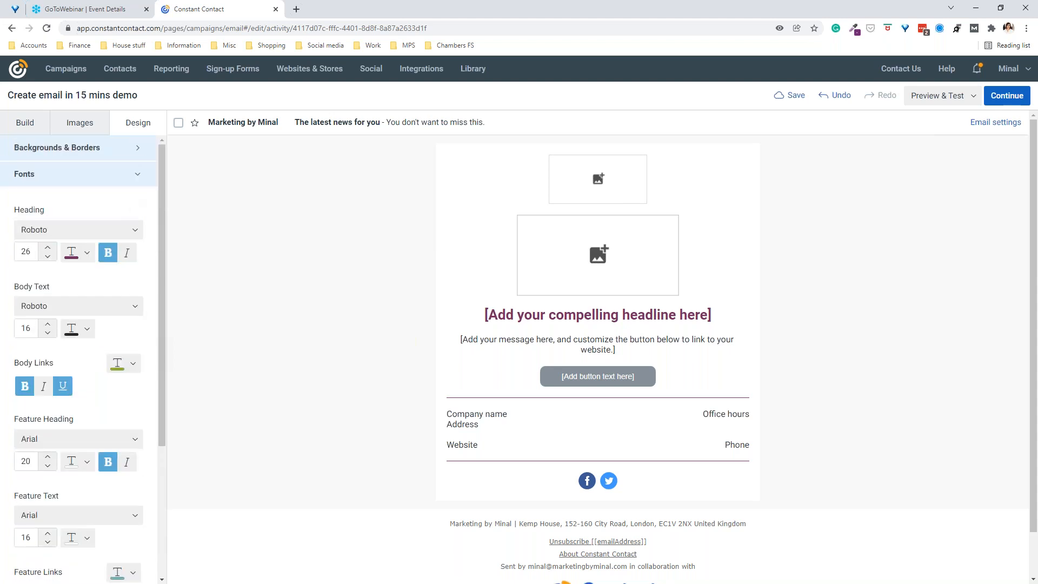
{"action": "left_click", "coordinate": [108, 178]}
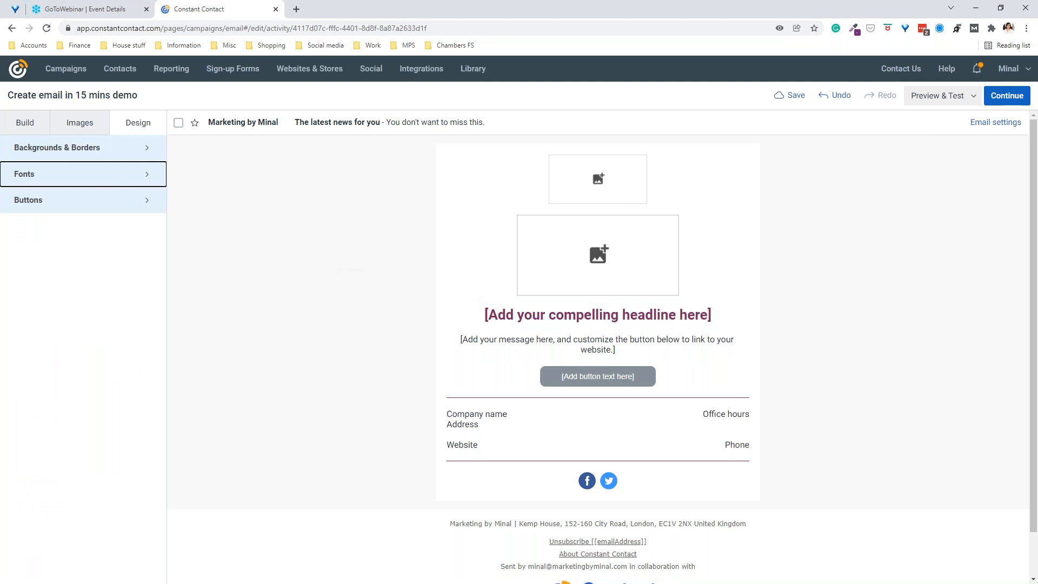
{"action": "left_click", "coordinate": [88, 208]}
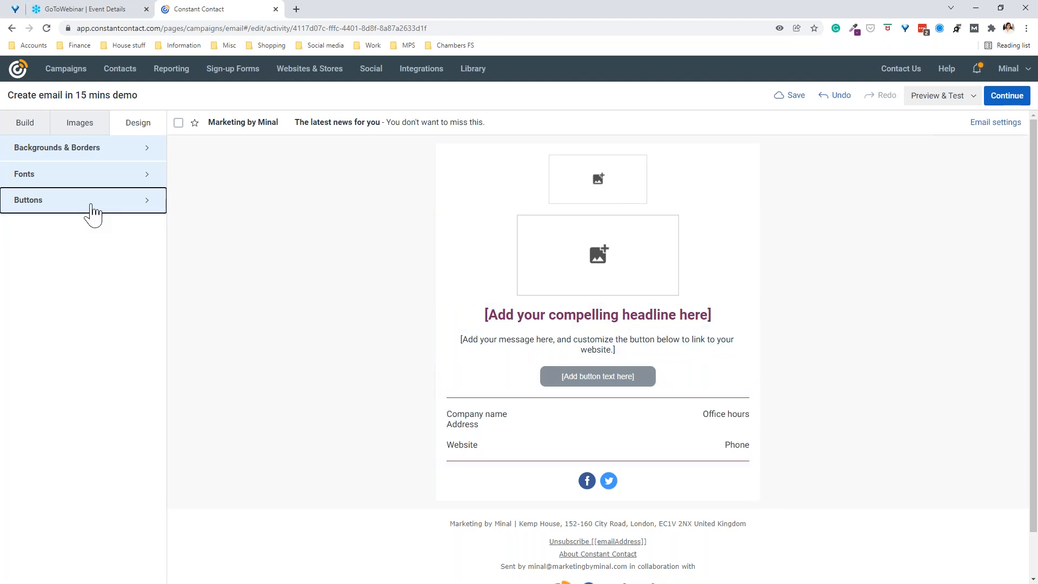
Step: Style the email button green with bold, size-18 text
{"action": "left_click", "coordinate": [141, 238]}
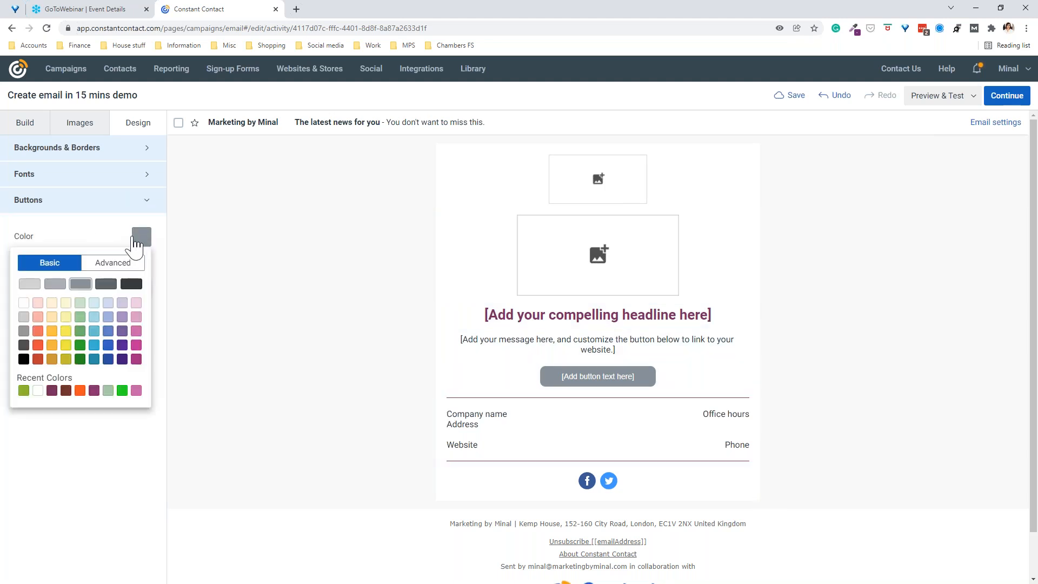
{"action": "left_click", "coordinate": [23, 390]}
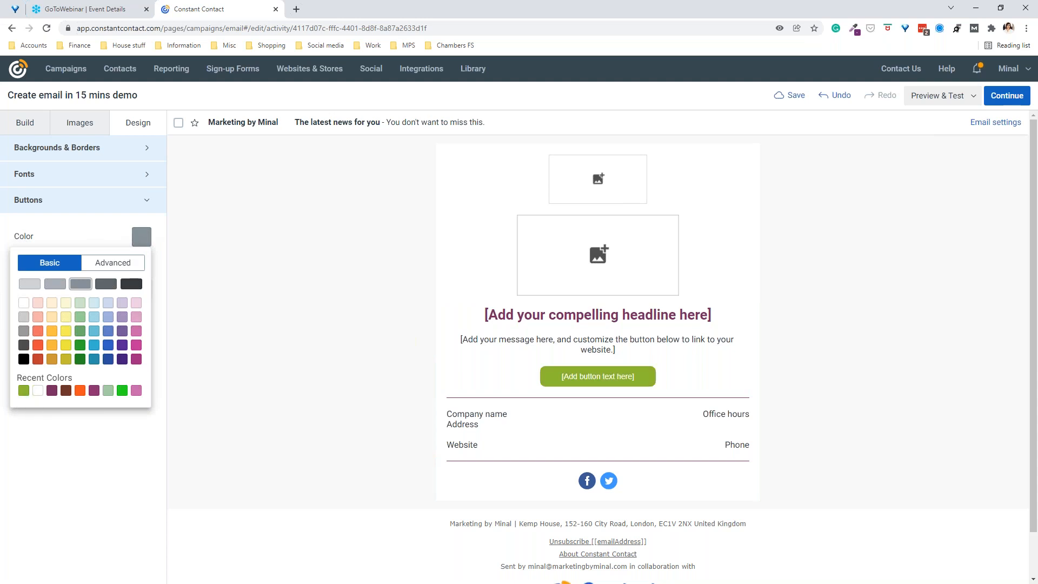
{"action": "left_click", "coordinate": [36, 413]}
{"action": "left_click", "coordinate": [48, 308]}
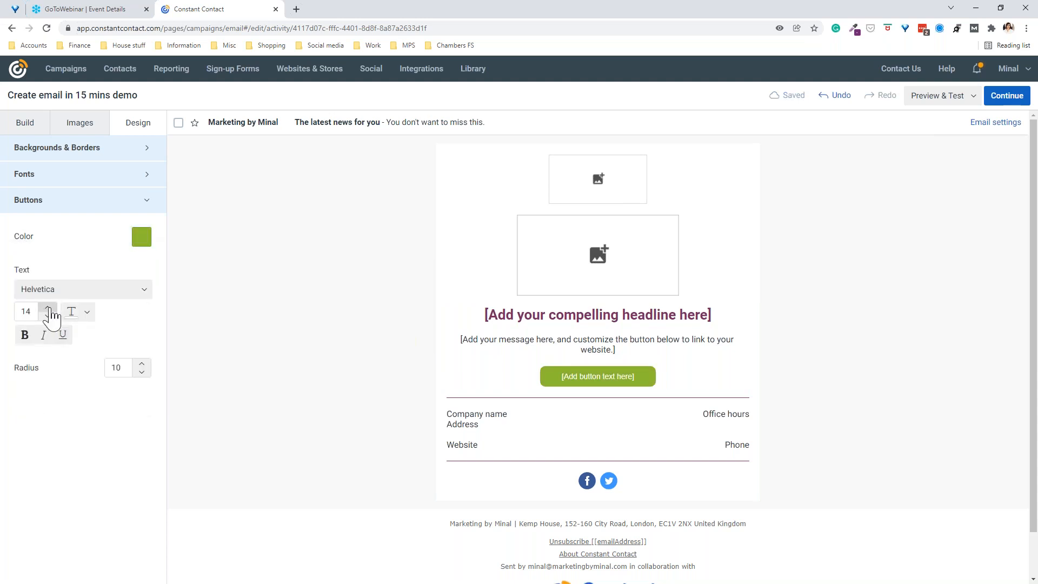
{"action": "left_click", "coordinate": [48, 308]}
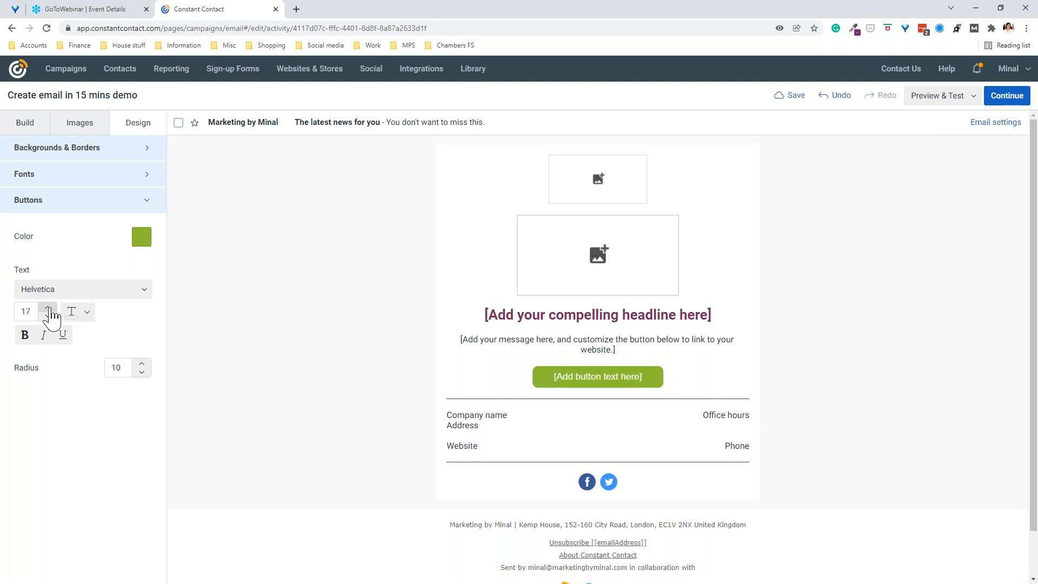
{"action": "left_click", "coordinate": [25, 335]}
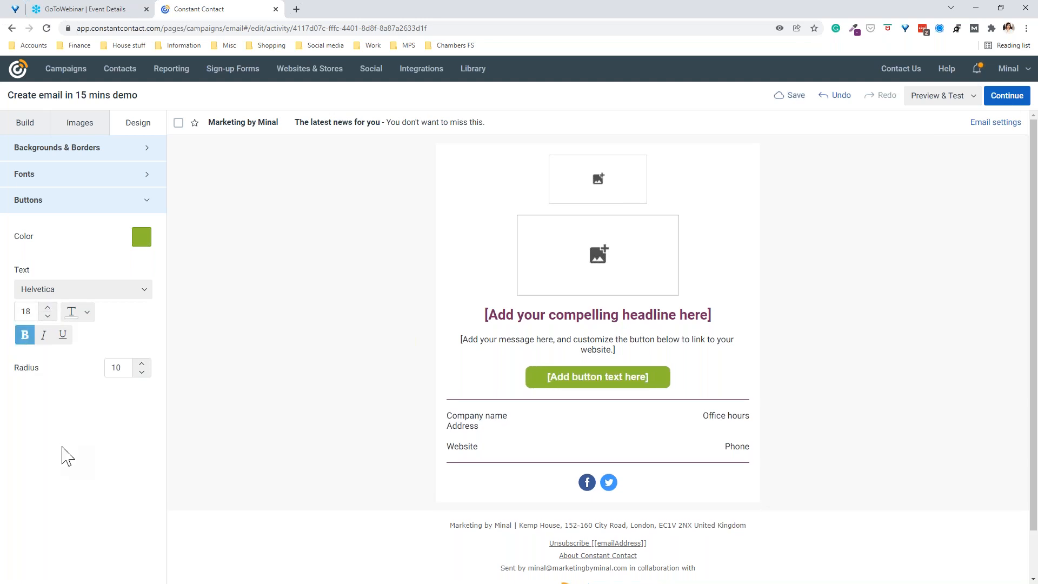
{"action": "left_click", "coordinate": [583, 486]}
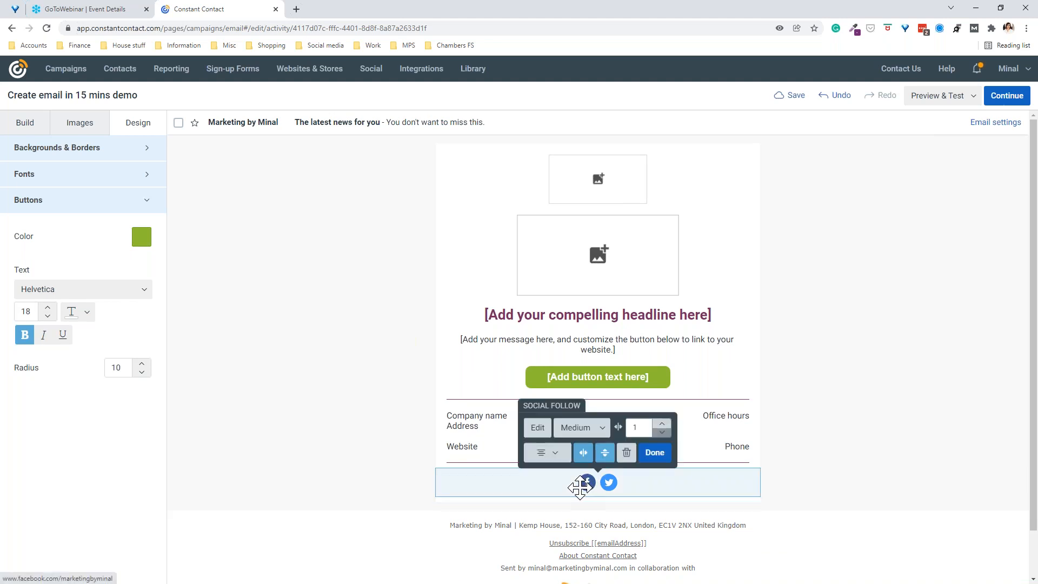
Step: In the Social Follow block's pages, add a LinkedIn icon, then remove it again
{"action": "left_click", "coordinate": [542, 432]}
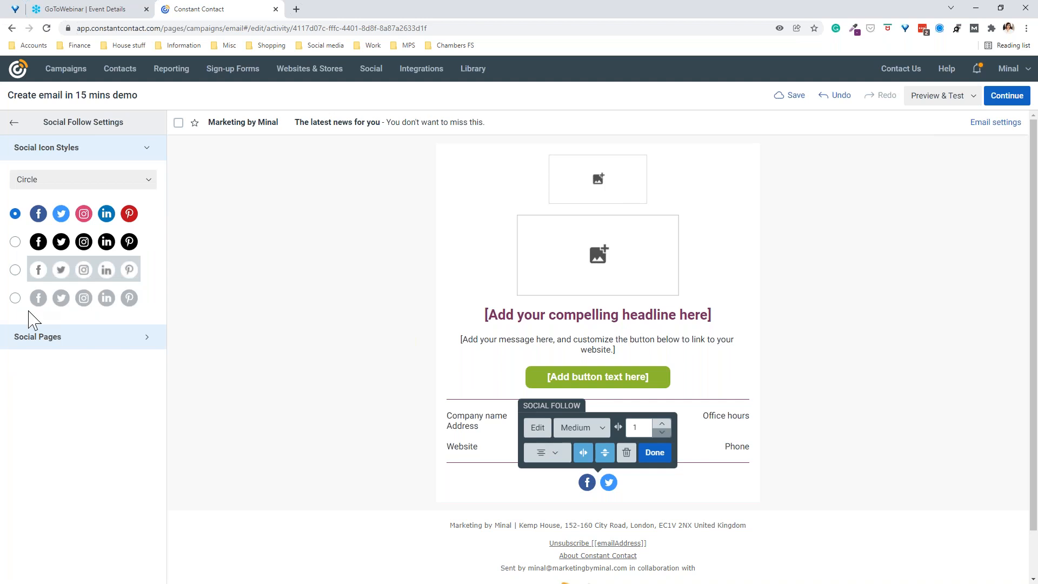
{"action": "left_click", "coordinate": [83, 343]}
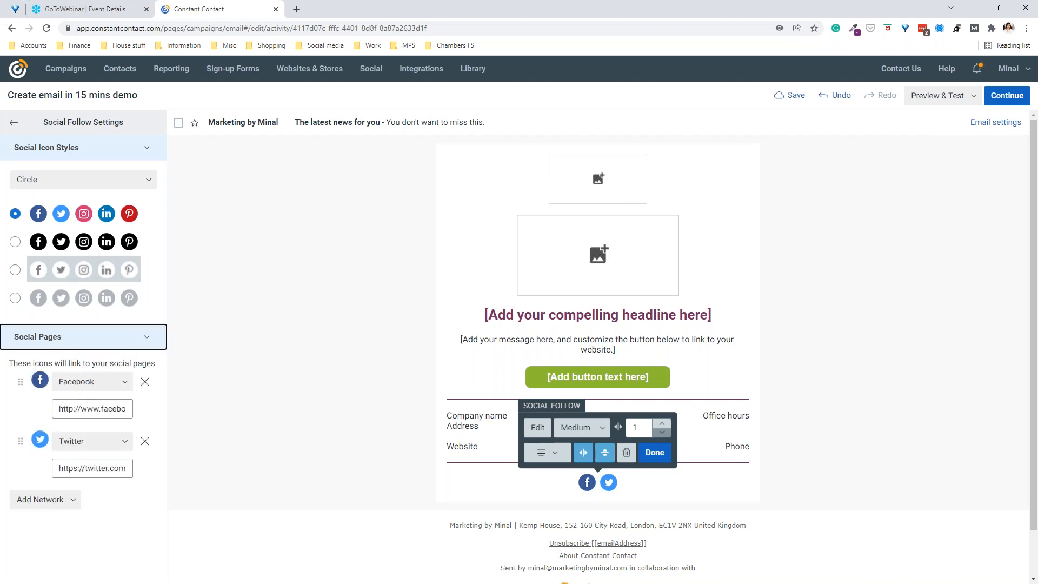
{"action": "left_click", "coordinate": [60, 503]}
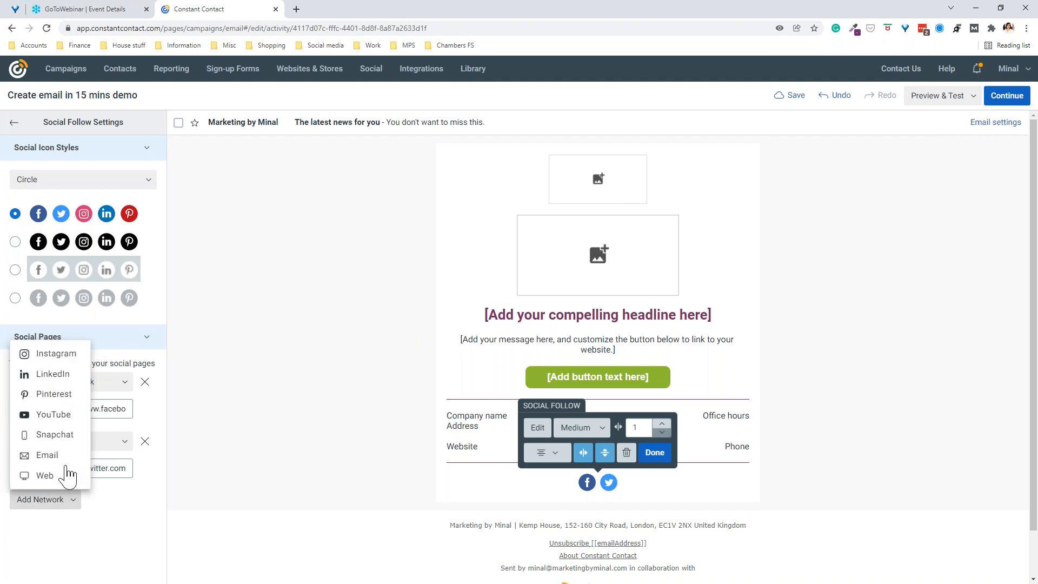
{"action": "left_click", "coordinate": [43, 379]}
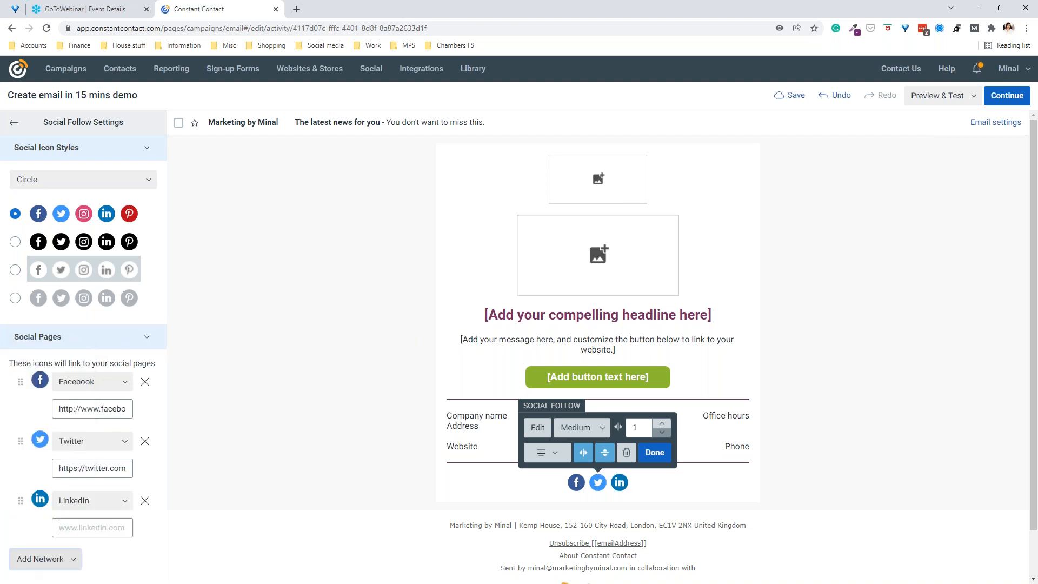
{"action": "left_click", "coordinate": [87, 527]}
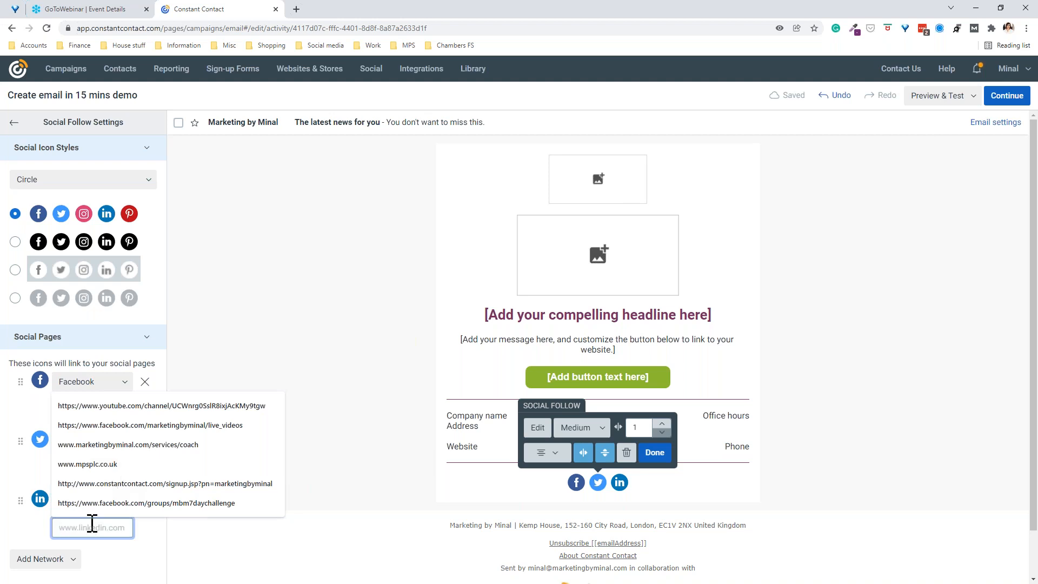
{"action": "type", "text": "www"}
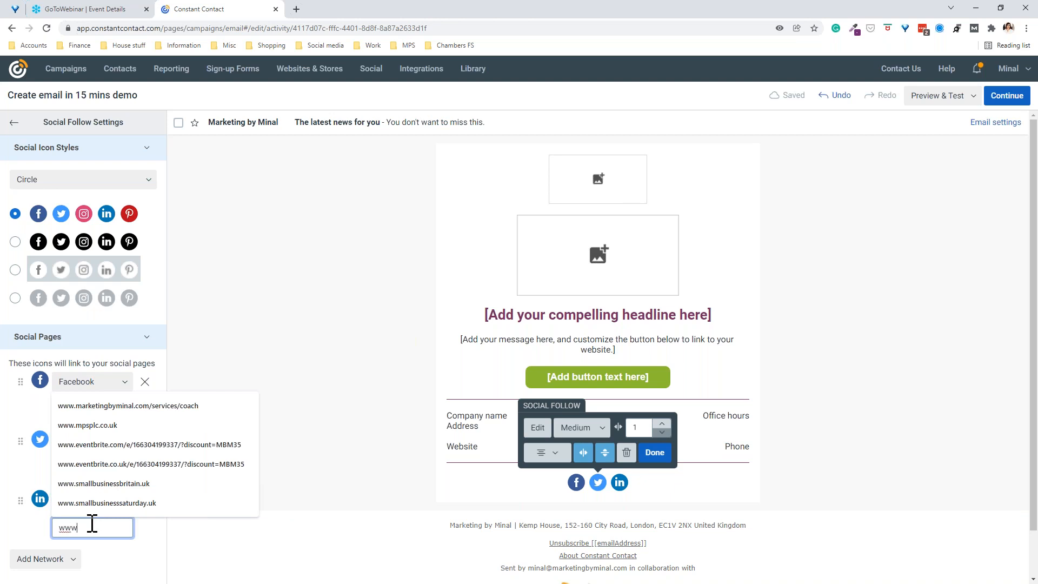
{"action": "type", "text": "li"}
{"action": "key", "text": "BackSpace"}
{"action": "key", "text": "BackSpace"}
{"action": "type", "text": ".link"}
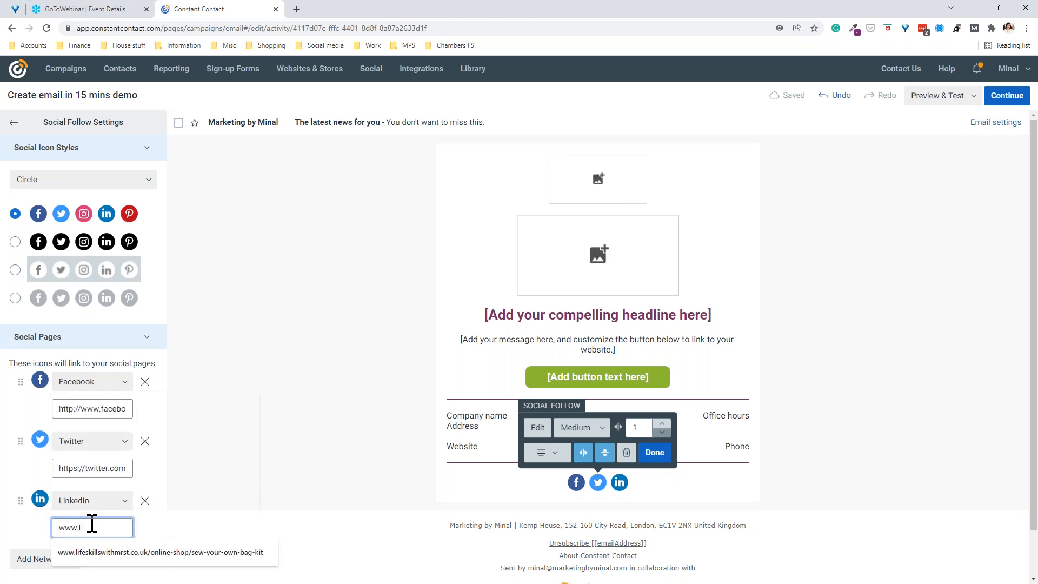
{"action": "key", "text": "BackSpace"}
{"action": "key", "text": "BackSpace"}
{"action": "key", "text": "BackSpace"}
{"action": "key", "text": "BackSpace"}
{"action": "key", "text": "BackSpace"}
{"action": "key", "text": "BackSpace"}
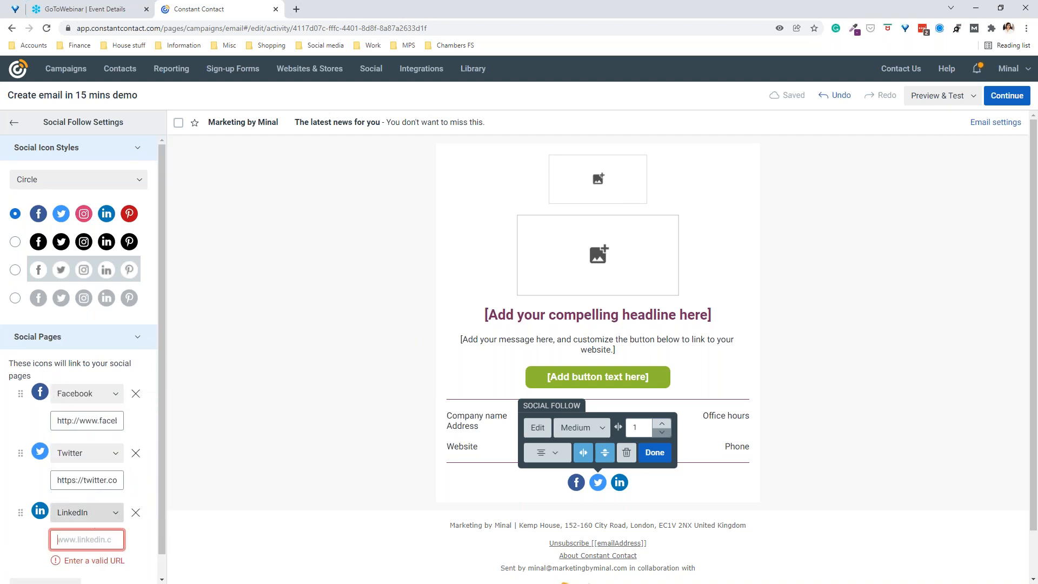
{"action": "left_click", "coordinate": [136, 512]}
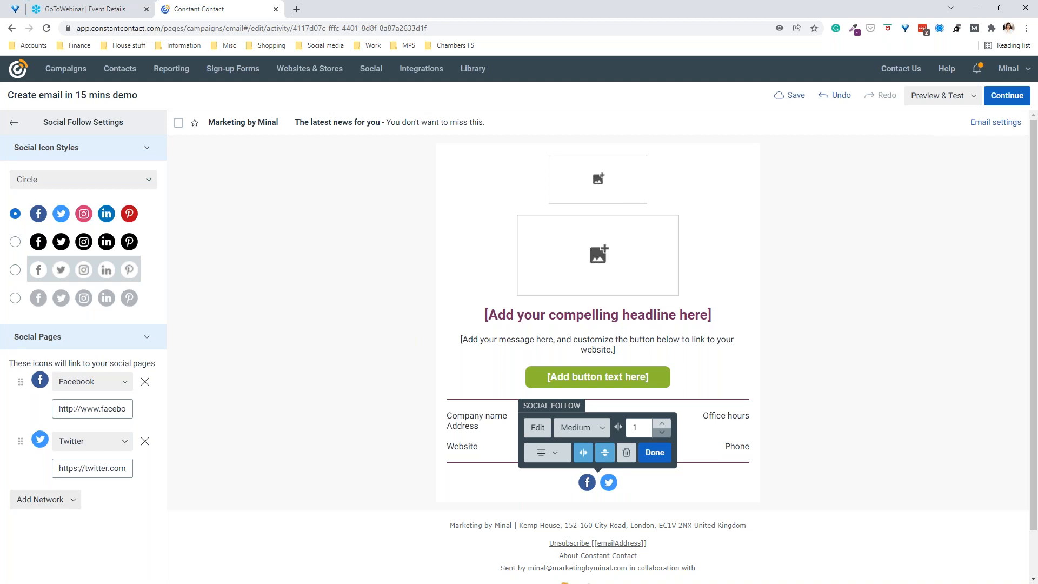
{"action": "left_click", "coordinate": [42, 502]}
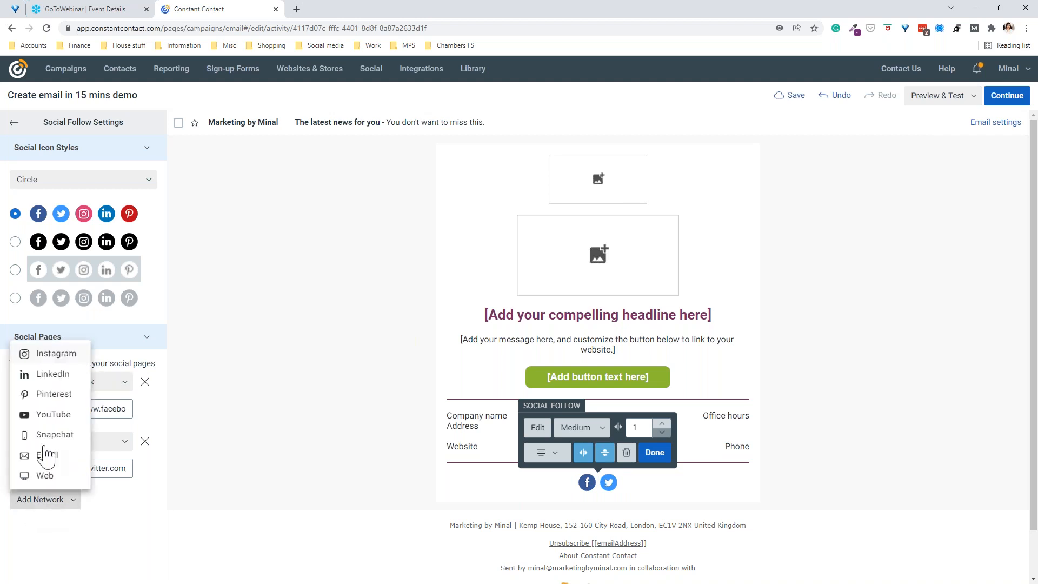
{"action": "left_click", "coordinate": [55, 355]}
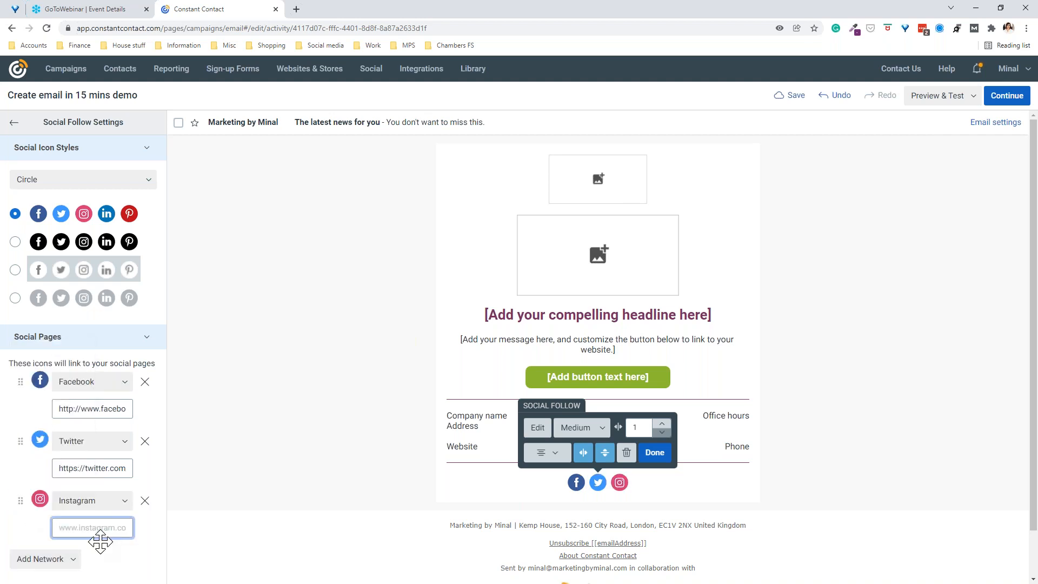
{"action": "type", "text": "www."}
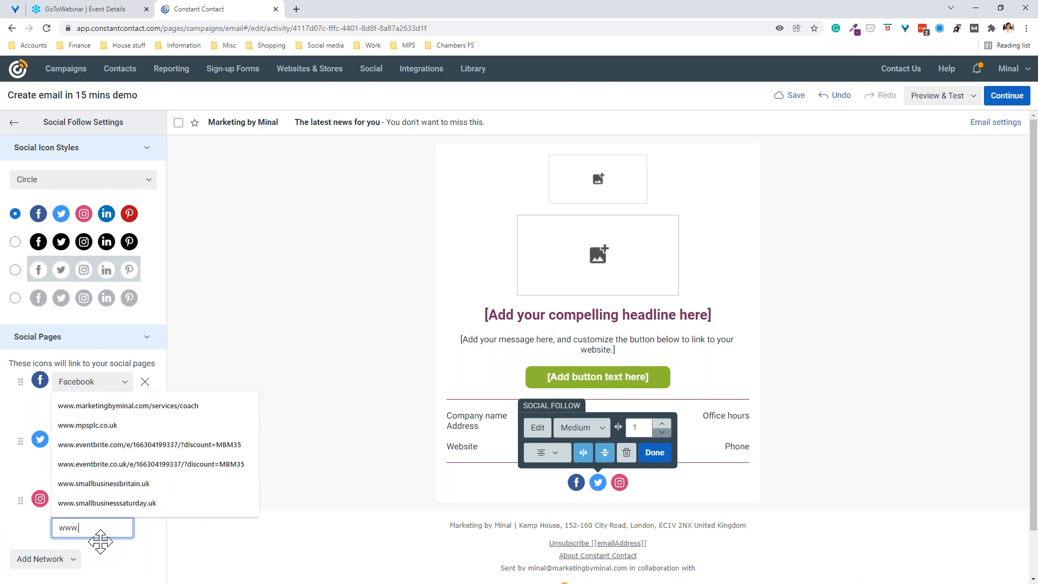
{"action": "type", "text": "instagram.com"}
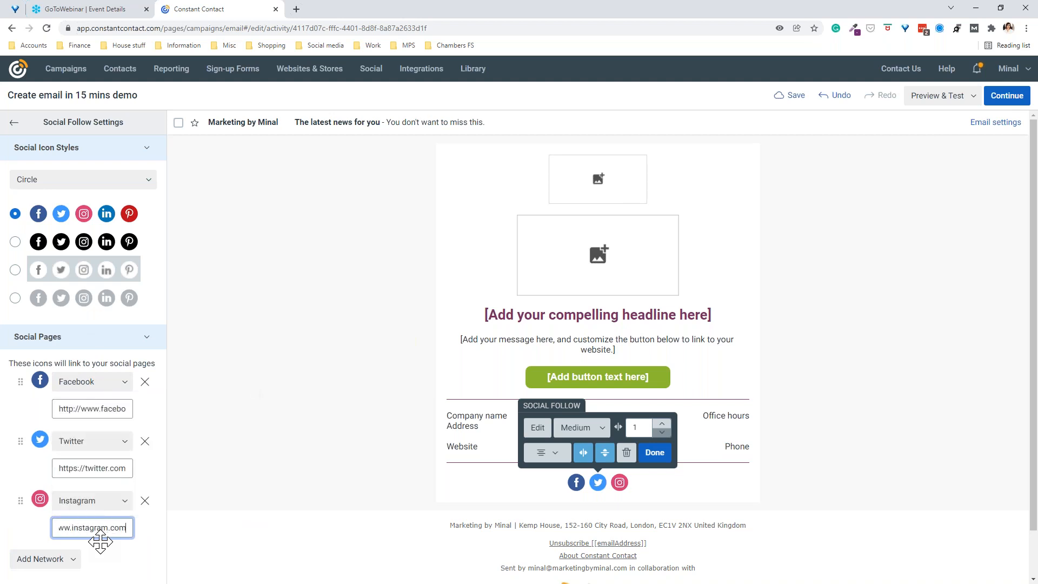
{"action": "type", "text": "/marketingbyminal"}
{"action": "left_click", "coordinate": [121, 566]}
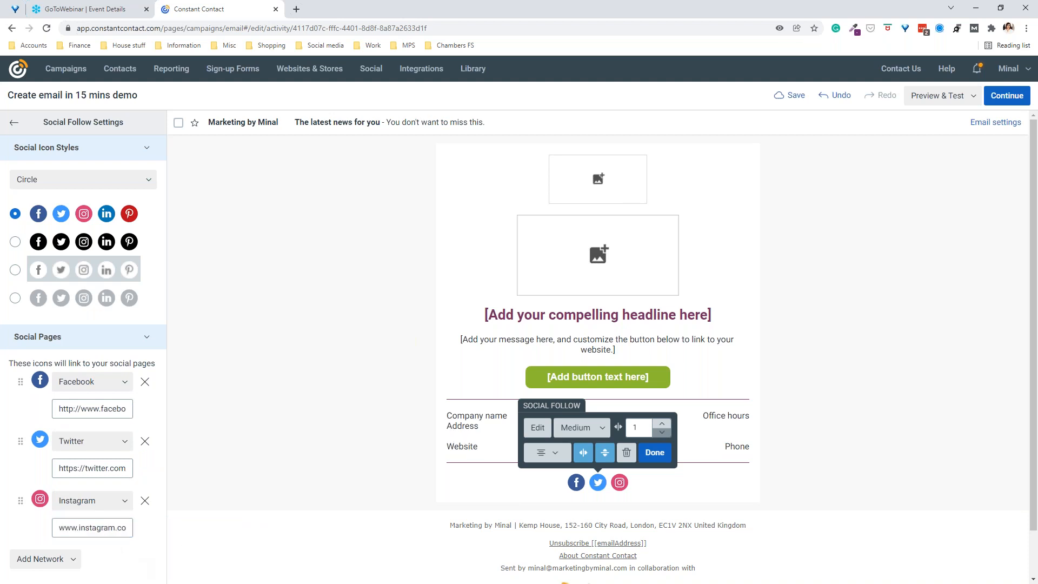
{"action": "left_click", "coordinate": [655, 453]}
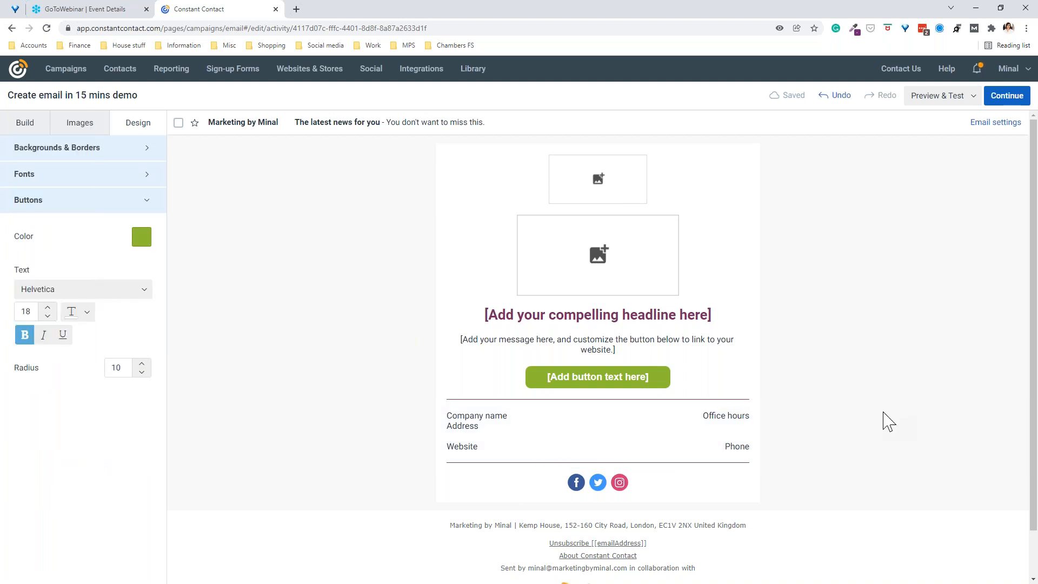
Step: Replace the footer's 'Company name' placeholder with the business name and delete the Address line
{"action": "left_click", "coordinate": [448, 421]}
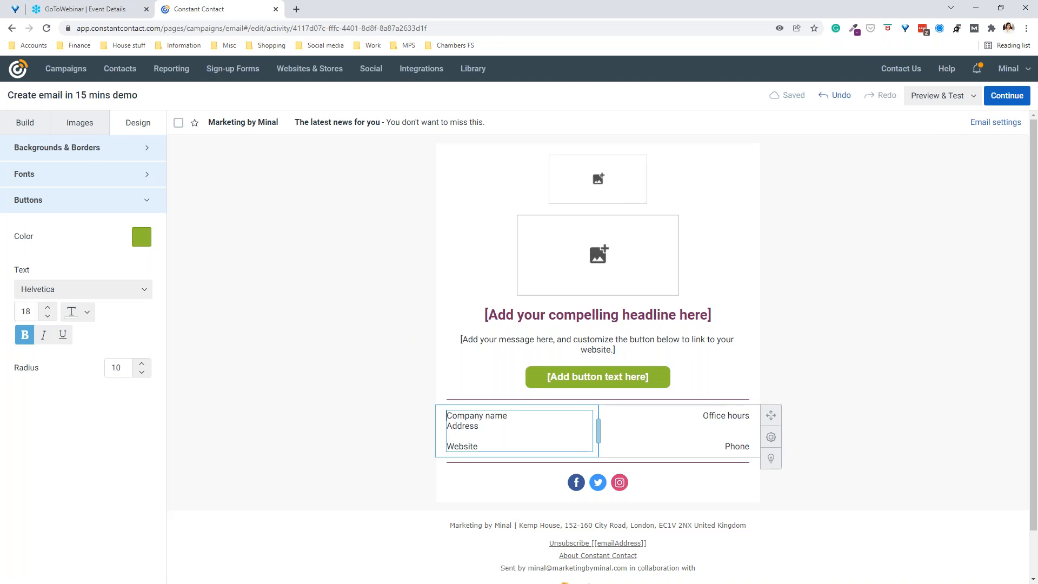
{"action": "left_click", "coordinate": [448, 420]}
{"action": "left_click_drag", "start_coordinate": [448, 419], "coordinate": [516, 416]}
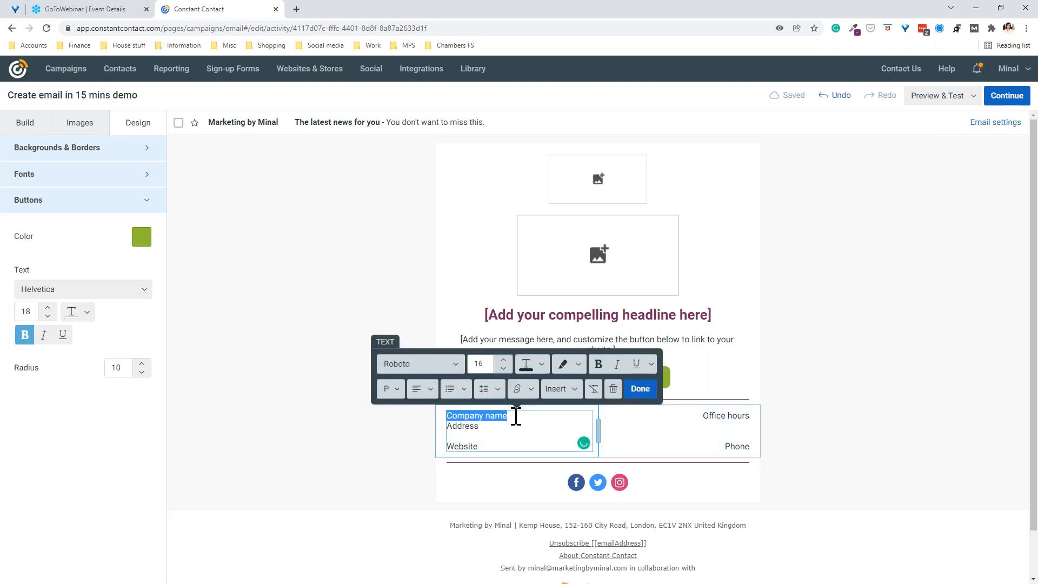
{"action": "type", "text": "Marketing by"}
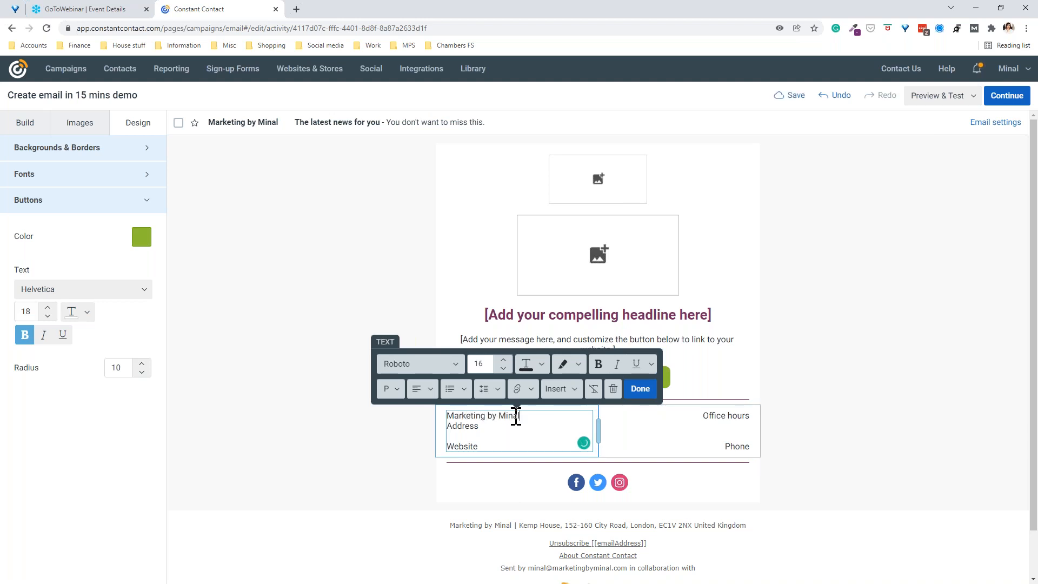
{"action": "left_click_drag", "start_coordinate": [451, 426], "coordinate": [475, 424]}
{"action": "key", "text": "BackSpace"}
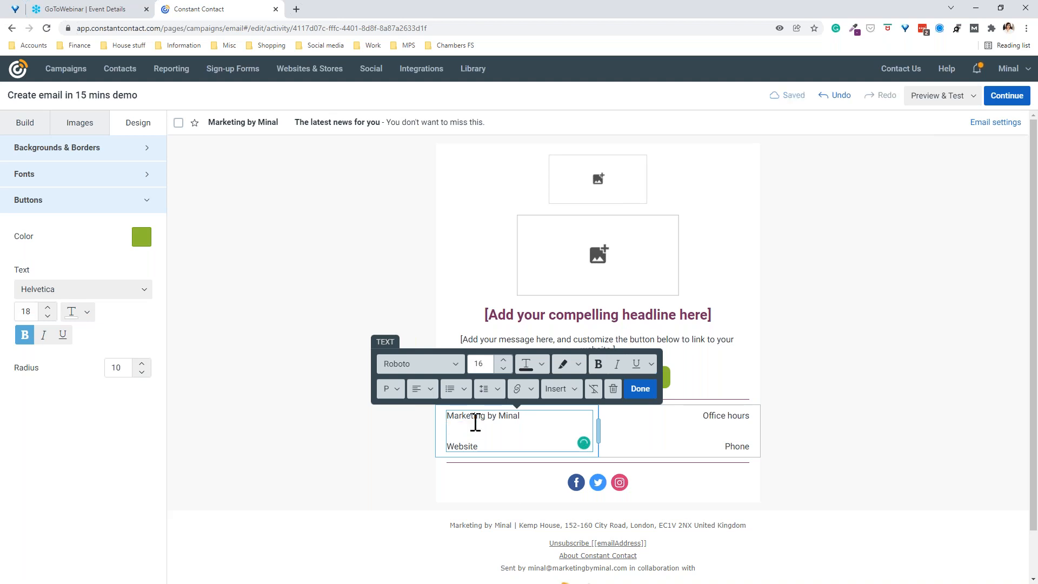
Step: Make the company name line bold
{"action": "triple_click", "coordinate": [489, 417]}
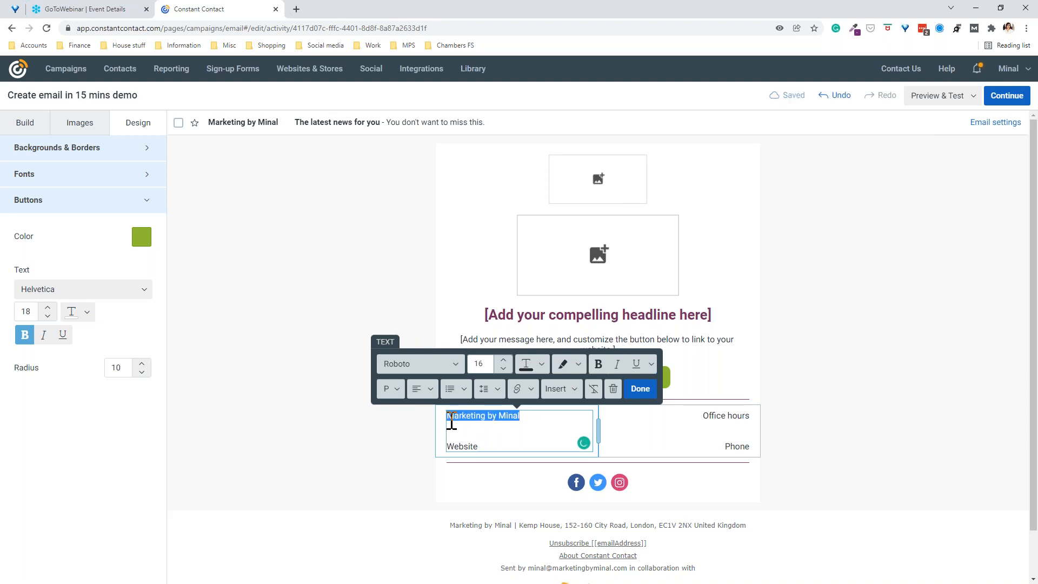
{"action": "left_click", "coordinate": [531, 415]}
{"action": "left_click", "coordinate": [449, 419], "text": "shift"}
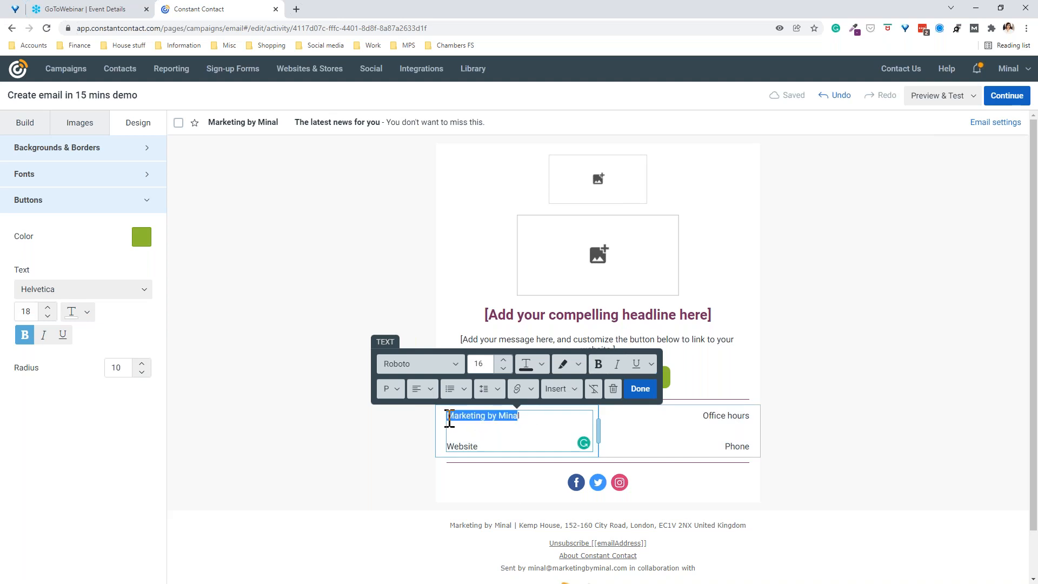
{"action": "left_click", "coordinate": [598, 363]}
{"action": "left_click", "coordinate": [545, 416]}
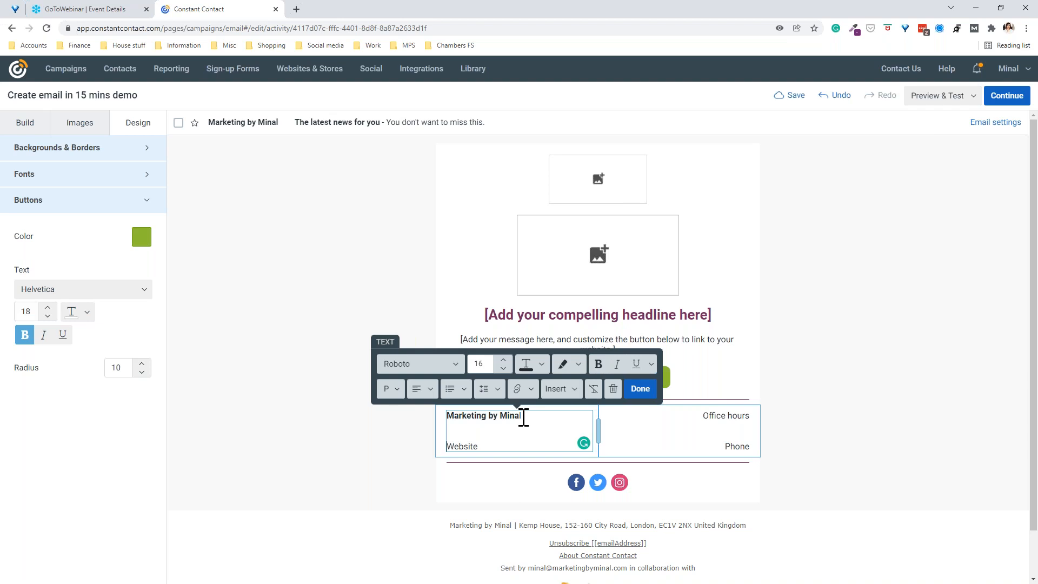
{"action": "left_click_drag", "start_coordinate": [520, 416], "coordinate": [523, 416]}
{"action": "left_click", "coordinate": [501, 451]}
{"action": "double_click", "coordinate": [468, 446]}
{"action": "type", "text": "ww"}
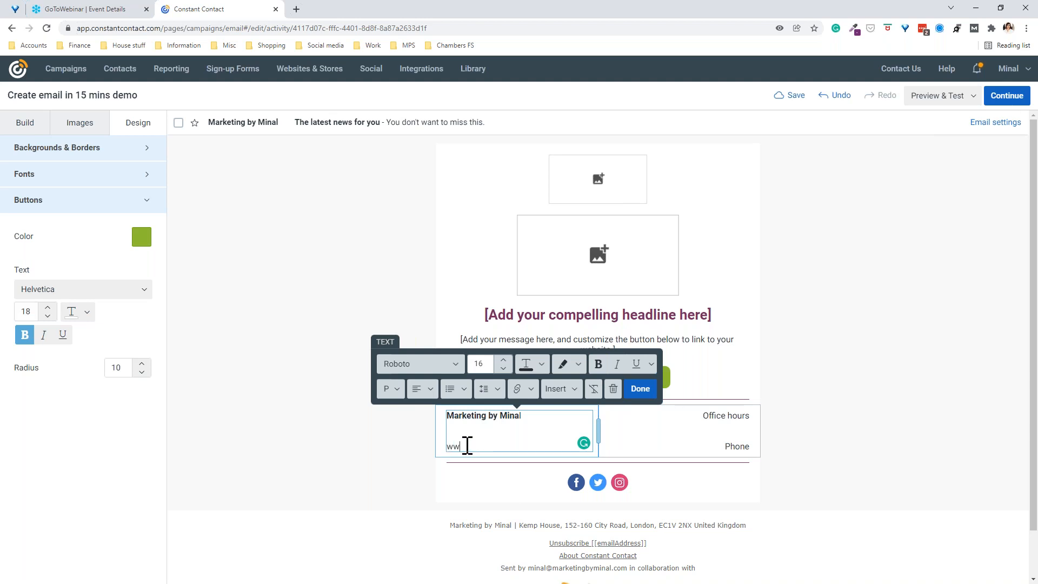
{"action": "type", "text": "w.marketingbyminal.com"}
{"action": "left_click", "coordinate": [712, 415]}
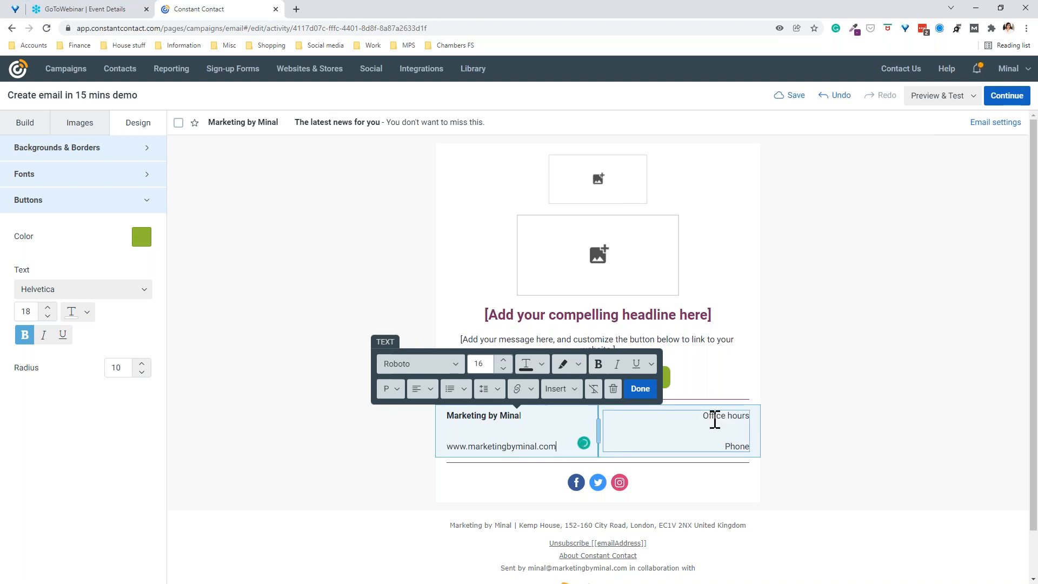
Step: Under Office hours, enter 'Monday to Friday: 9 am to 4 pm'
{"action": "left_click_drag", "start_coordinate": [702, 415], "coordinate": [751, 416]}
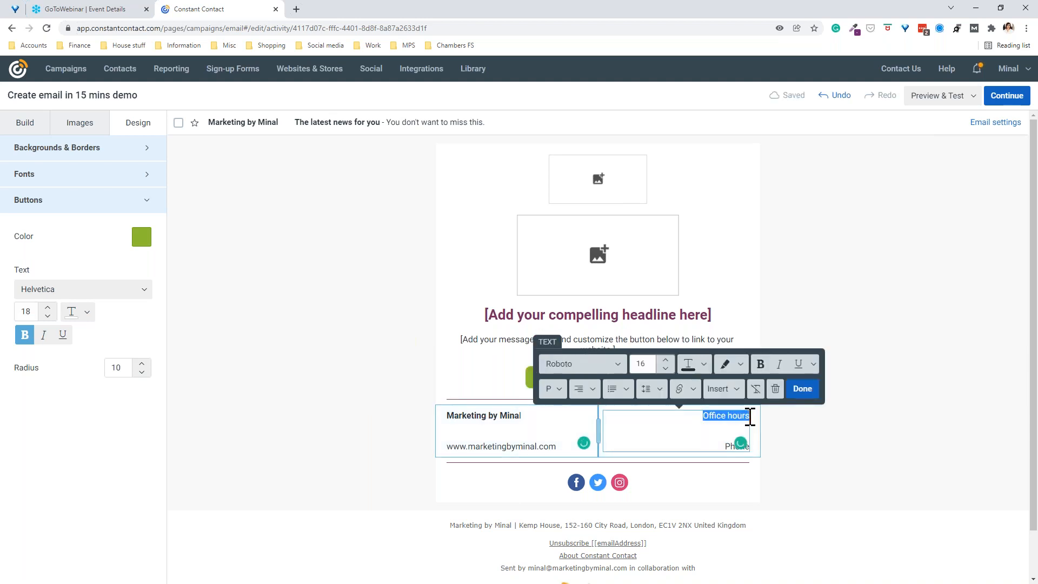
{"action": "left_click", "coordinate": [719, 426]}
{"action": "left_click", "coordinate": [721, 426]}
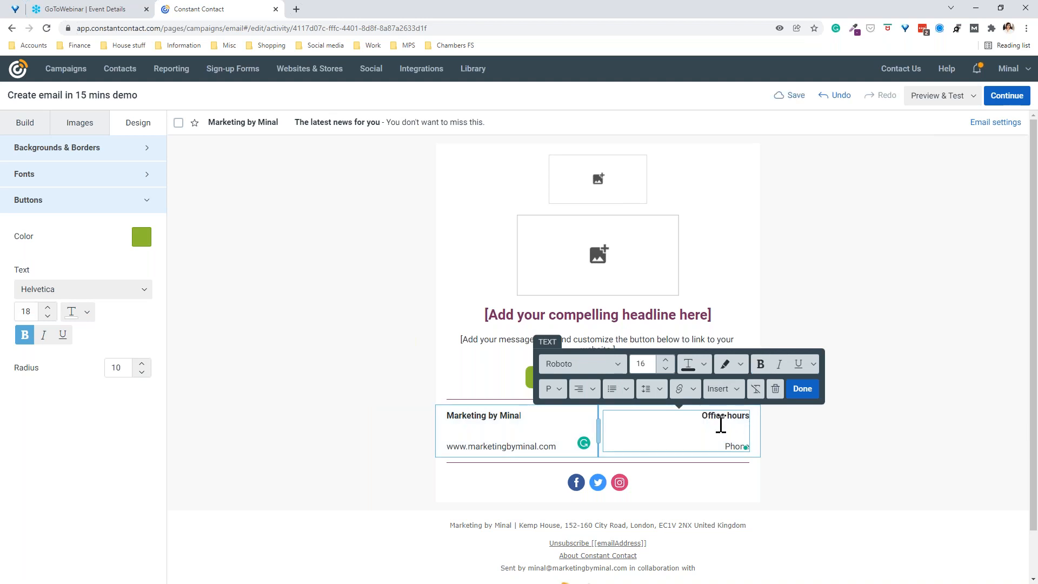
{"action": "type", "text": "Monday to Friday"}
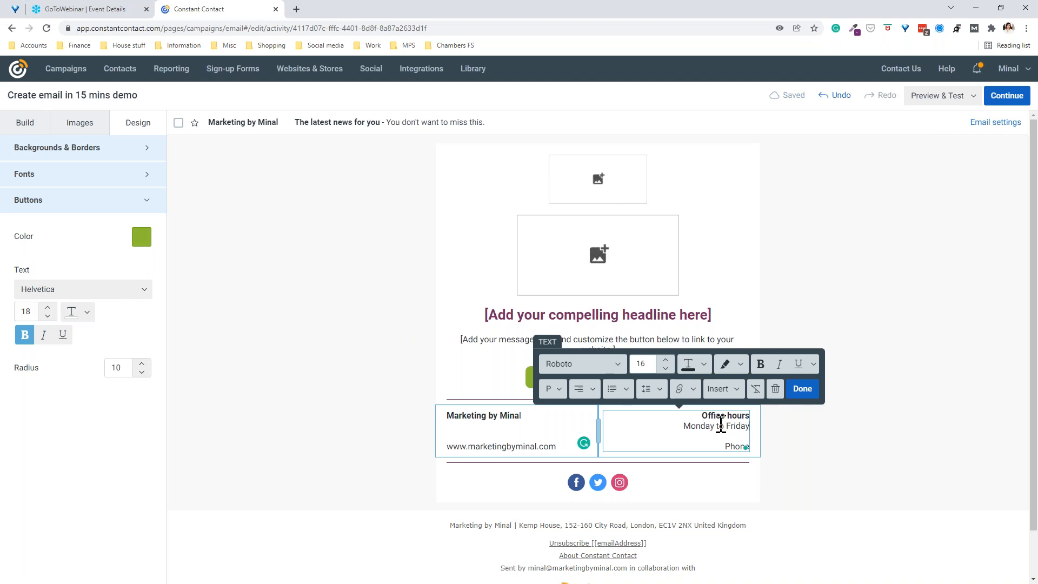
{"action": "type", "text": ":"}
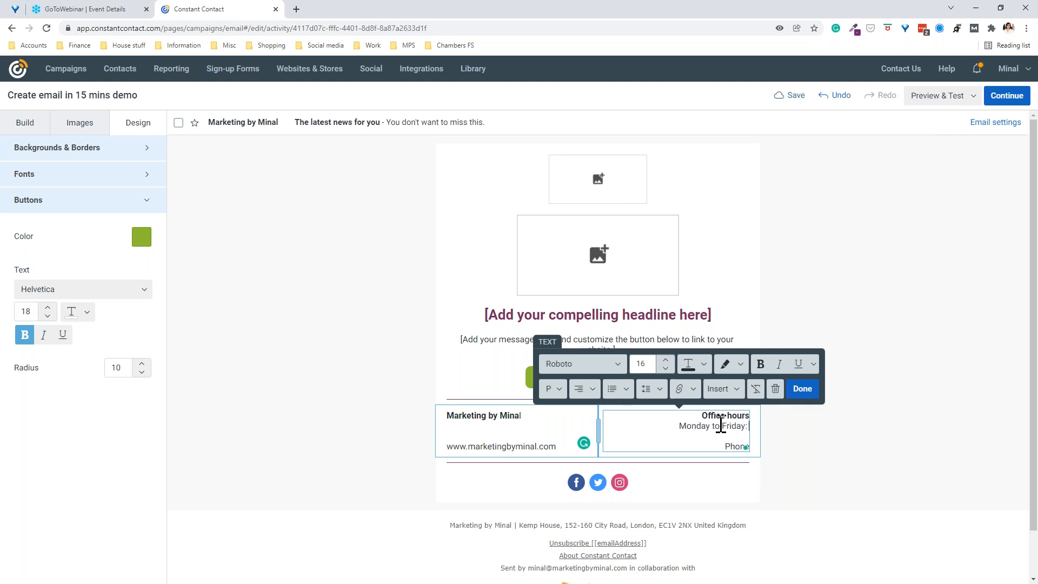
{"action": "type", "text": " 9 amd"}
{"action": "key", "text": "BackSpace"}
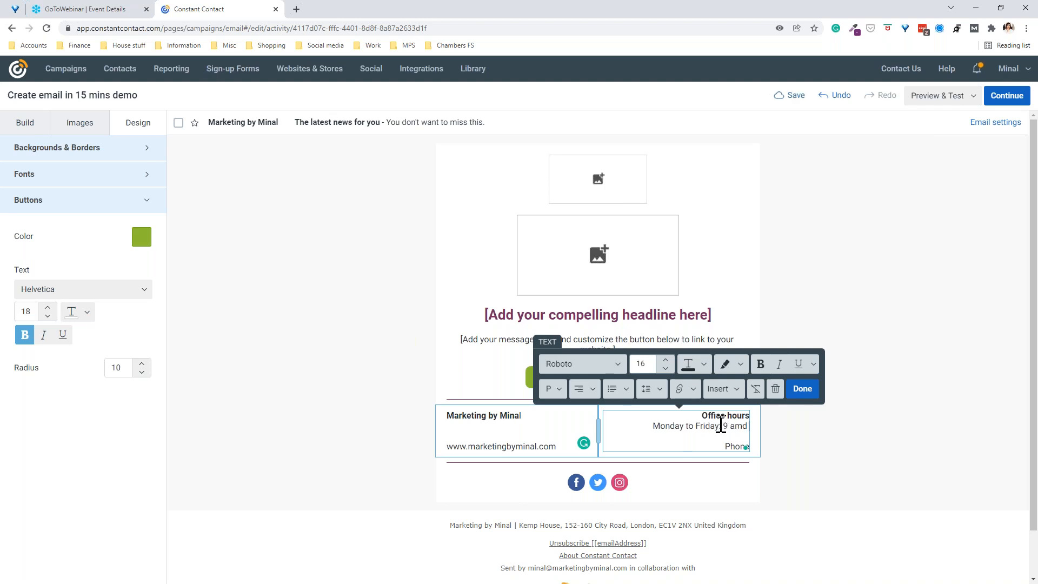
{"action": "type", "text": "to 4 pm"}
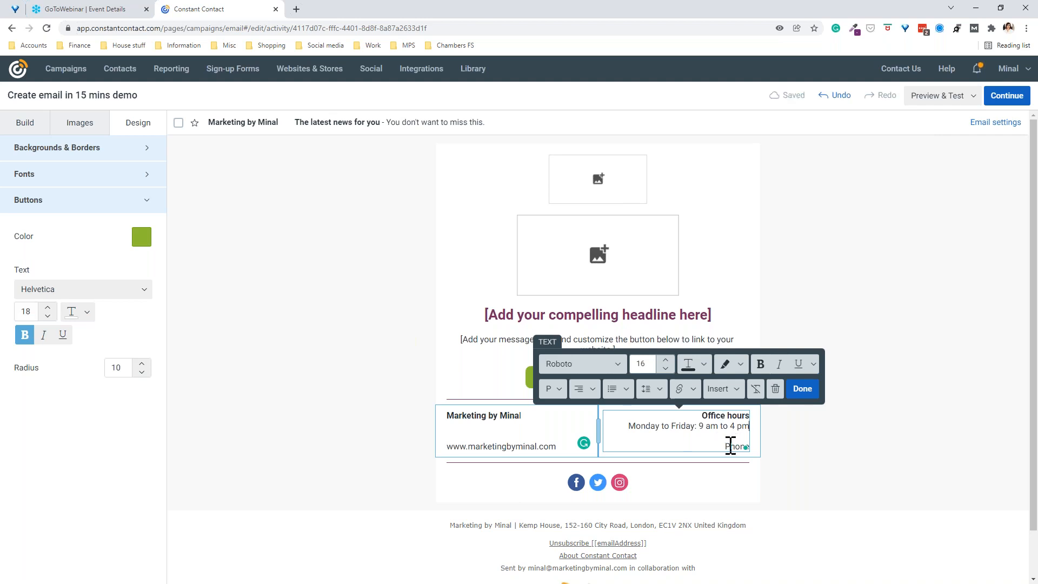
Step: Replace the 'Phone' placeholder with the business phone number
{"action": "double_click", "coordinate": [730, 446]}
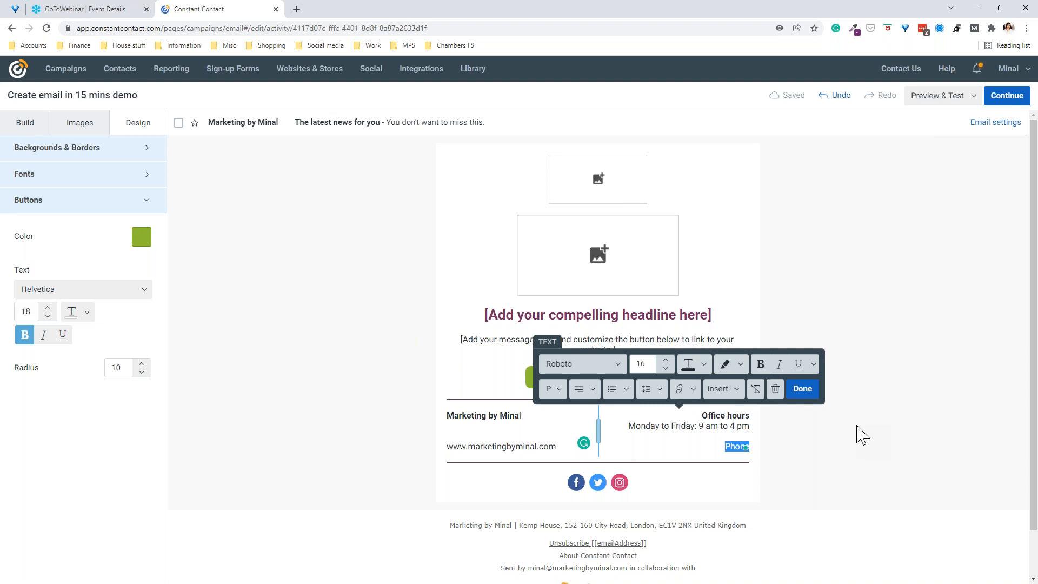
{"action": "left_click", "coordinate": [883, 380]}
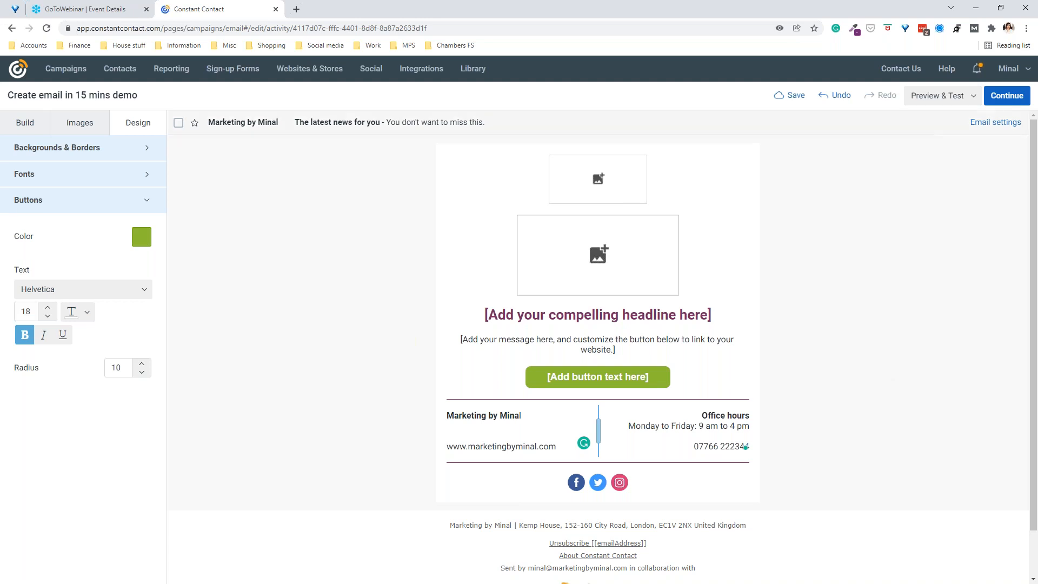
Step: Drop 'The Marketing Morsel' banner from the Images library into the top slot and stretch it to full width
{"action": "left_click", "coordinate": [79, 128]}
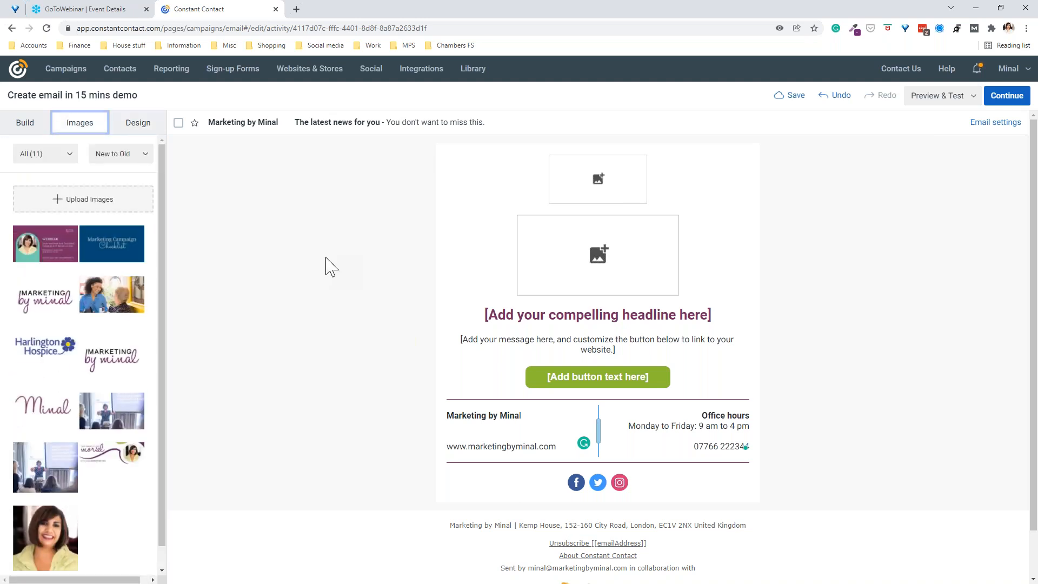
{"action": "left_click_drag", "start_coordinate": [109, 457], "coordinate": [583, 186]}
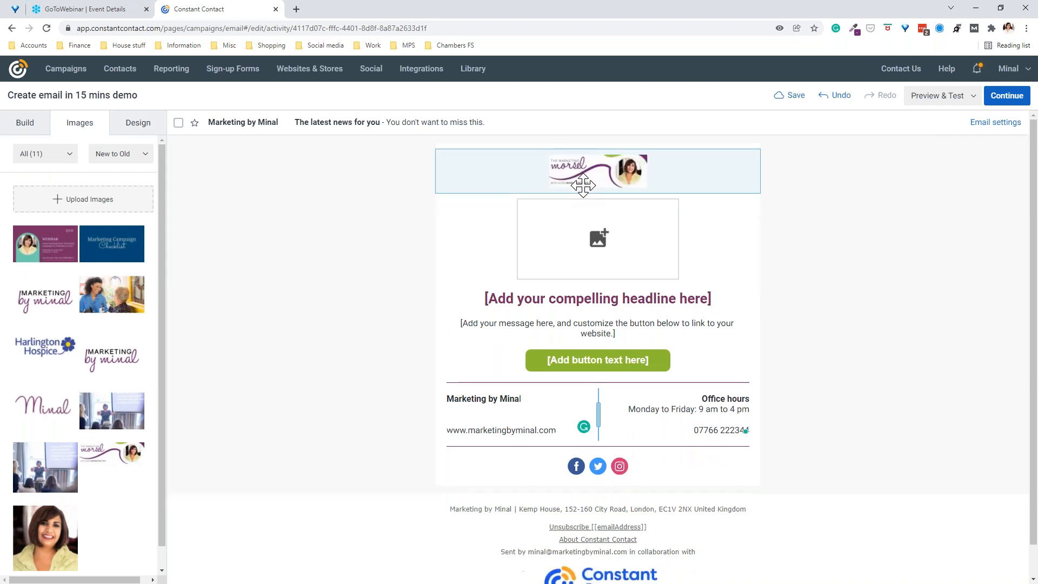
{"action": "left_click", "coordinate": [645, 186]}
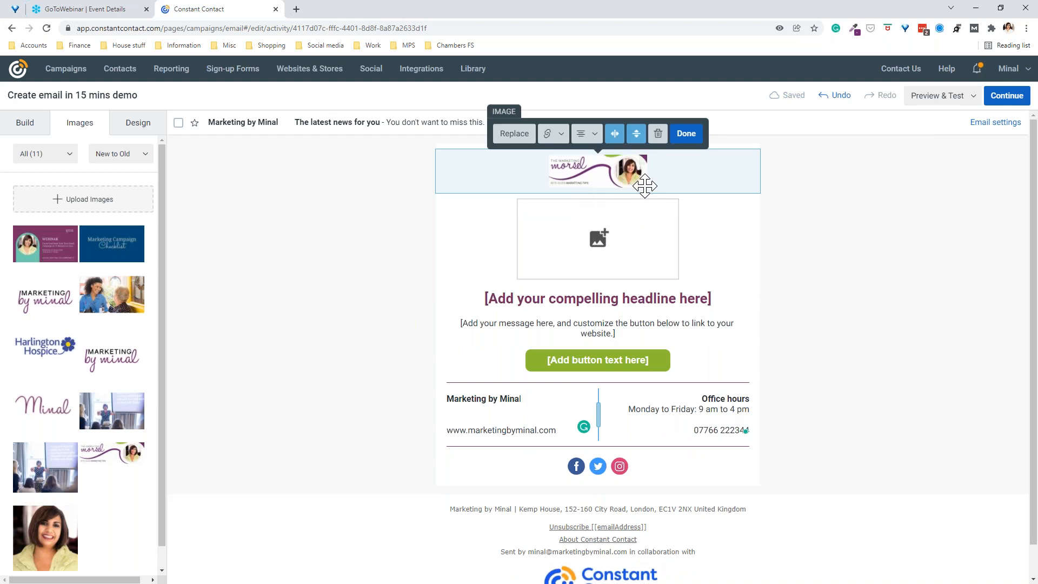
{"action": "left_click", "coordinate": [631, 163]}
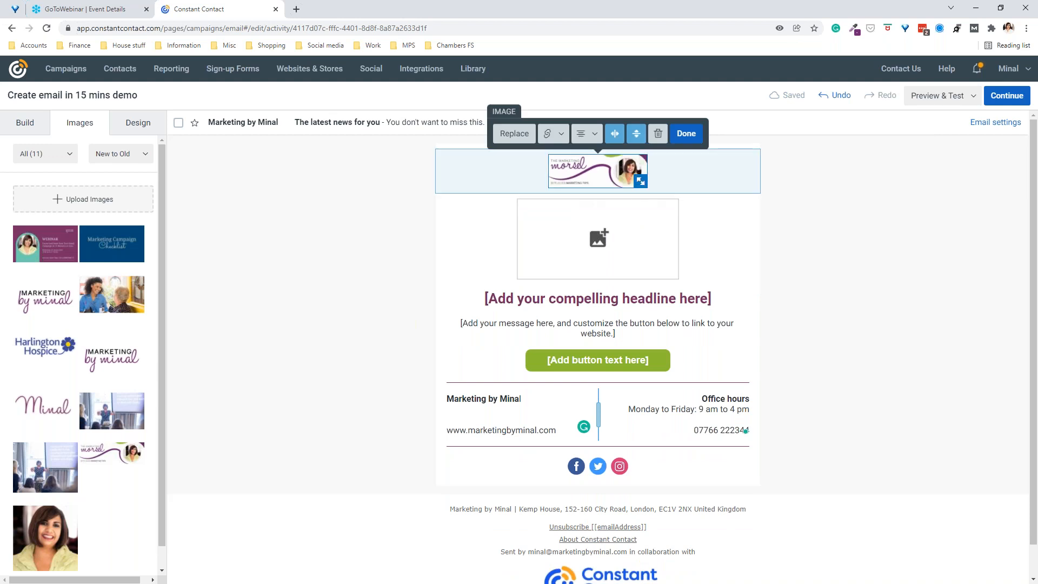
{"action": "left_click_drag", "start_coordinate": [642, 178], "coordinate": [783, 285]}
{"action": "left_click", "coordinate": [825, 248]}
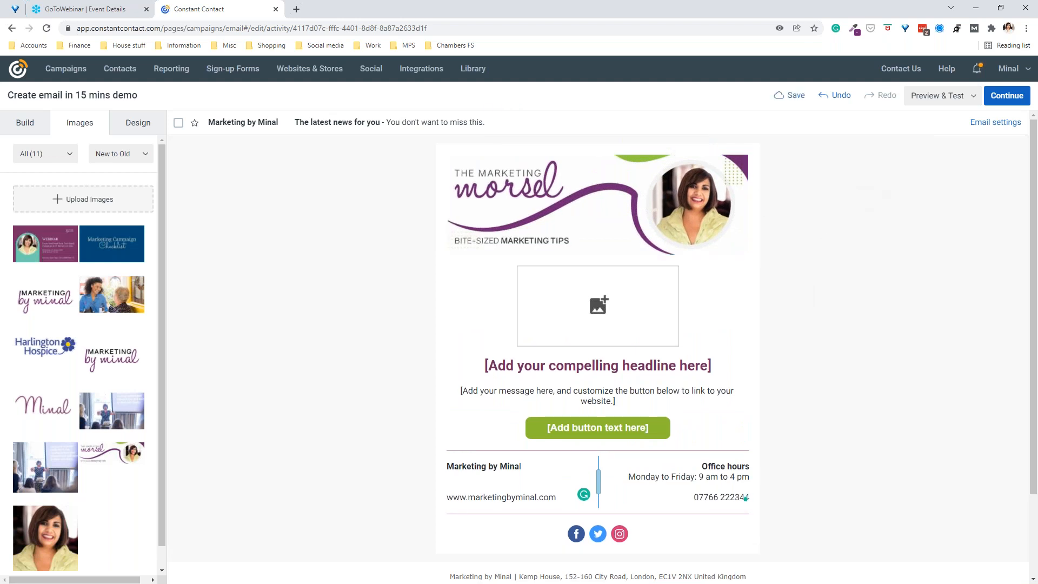
{"action": "left_click", "coordinate": [670, 206]}
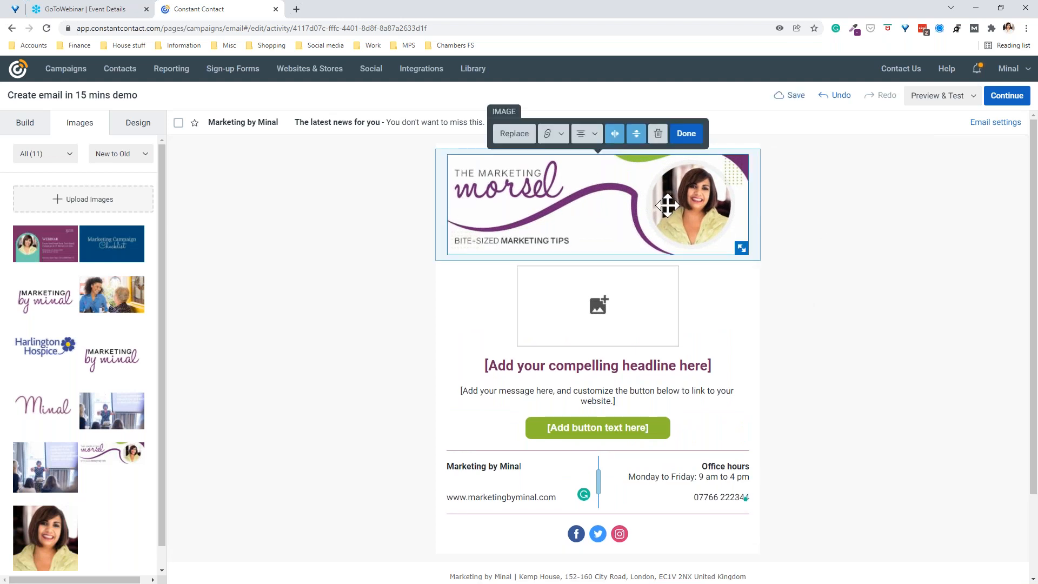
{"action": "left_click", "coordinate": [557, 142]}
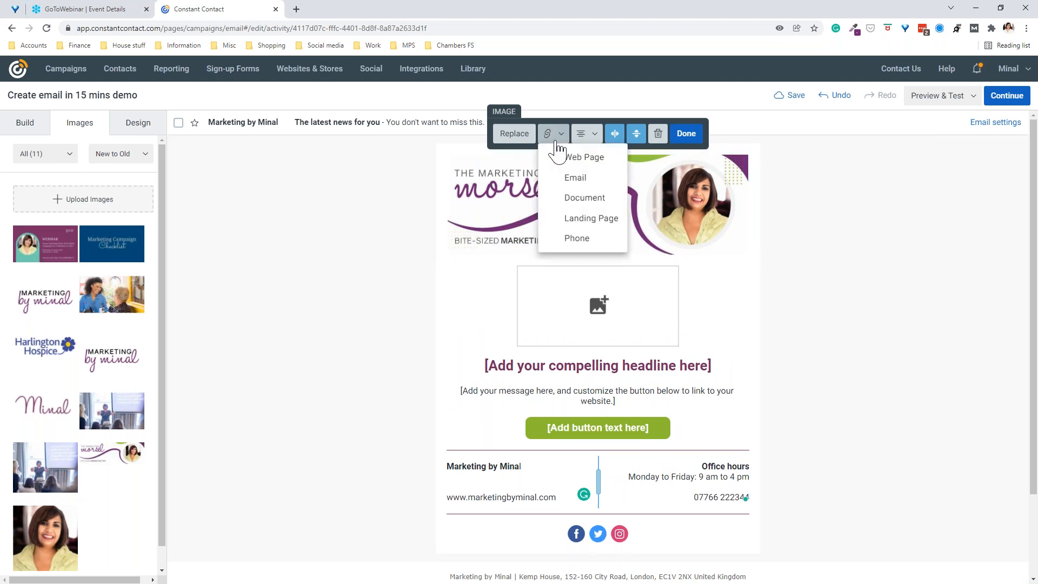
{"action": "left_click", "coordinate": [573, 162]}
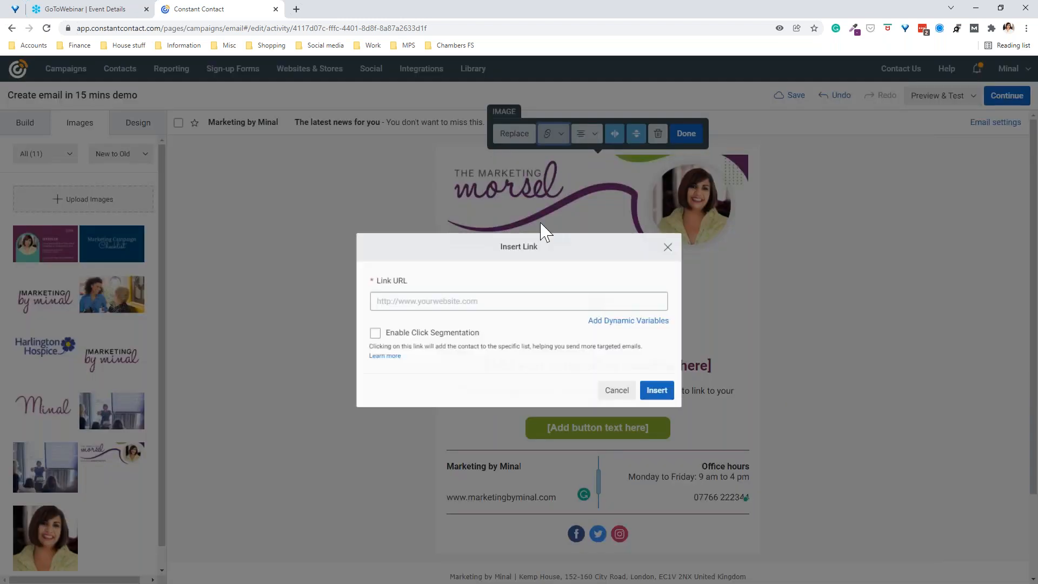
{"action": "left_click", "coordinate": [494, 298]}
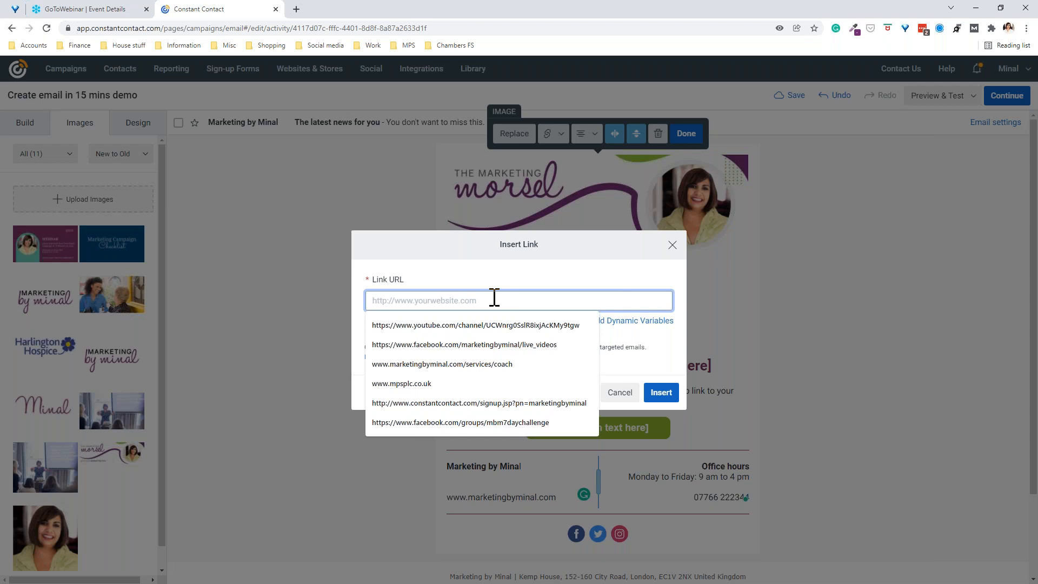
{"action": "left_click", "coordinate": [470, 373]}
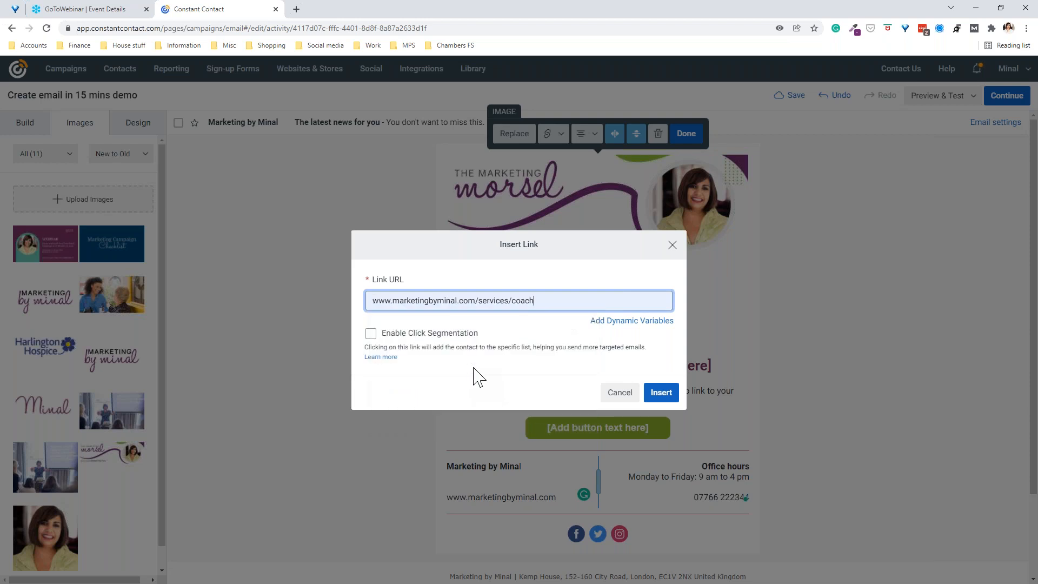
{"action": "left_click", "coordinate": [663, 393]}
{"action": "left_click", "coordinate": [876, 281]}
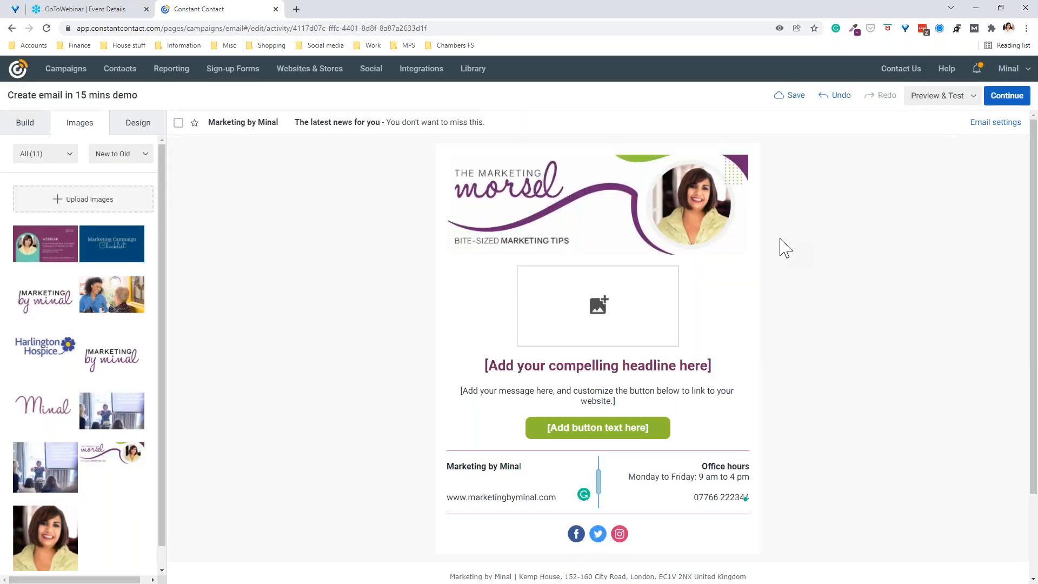
{"action": "left_click", "coordinate": [244, 134]}
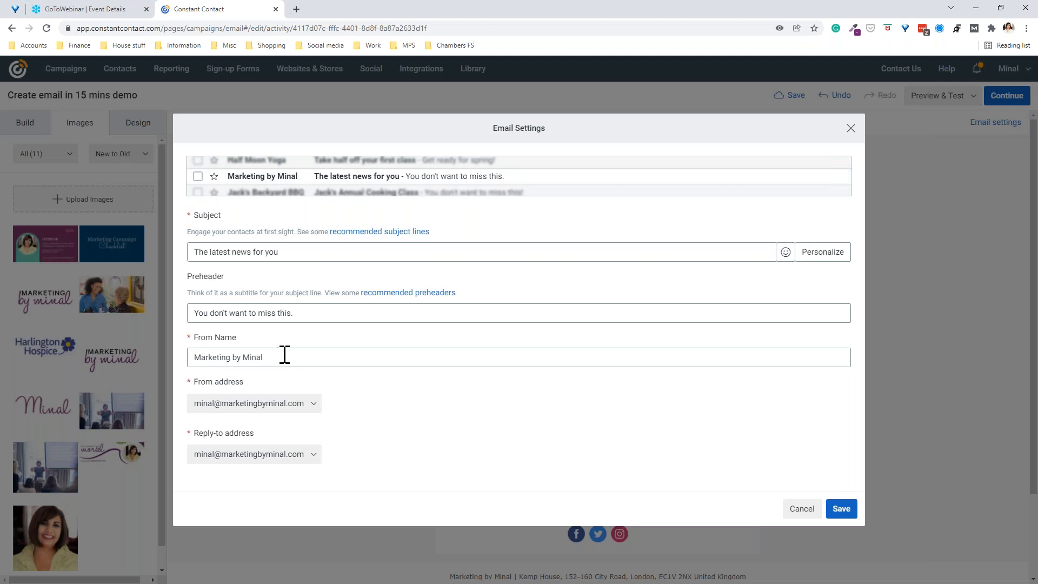
{"action": "left_click", "coordinate": [308, 413]}
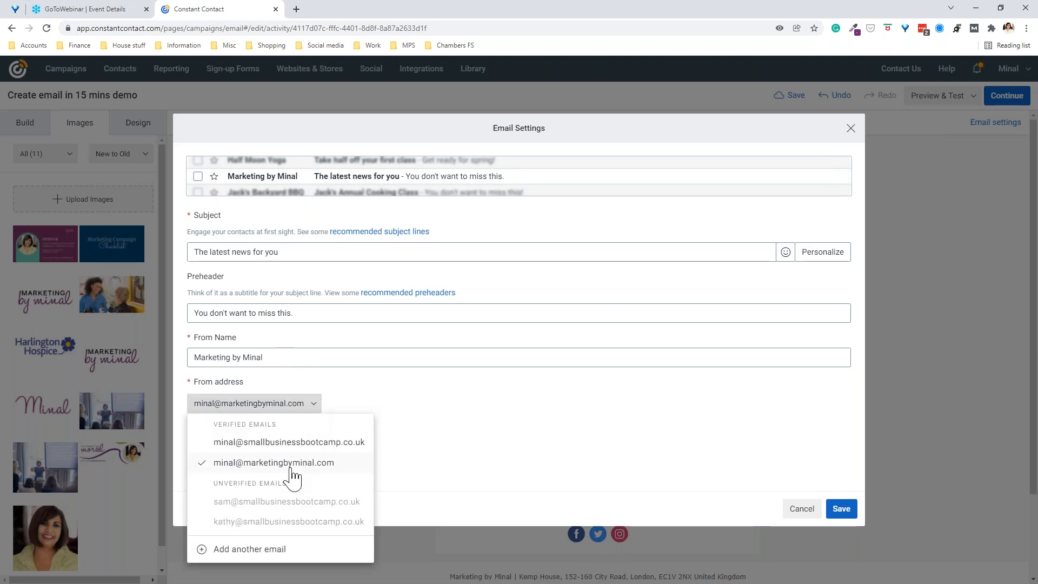
{"action": "key", "text": "Escape"}
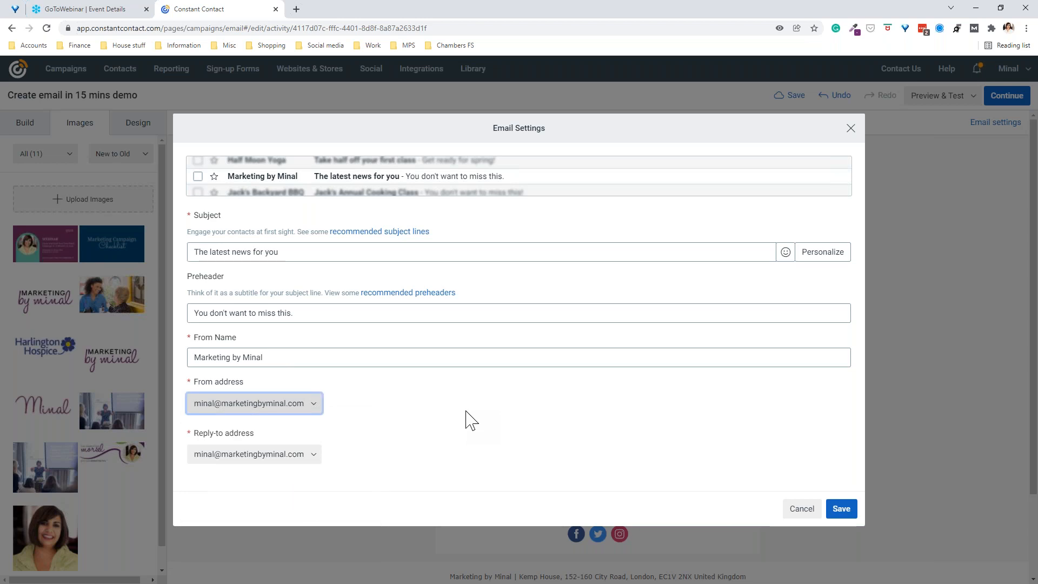
{"action": "left_click", "coordinate": [468, 418]}
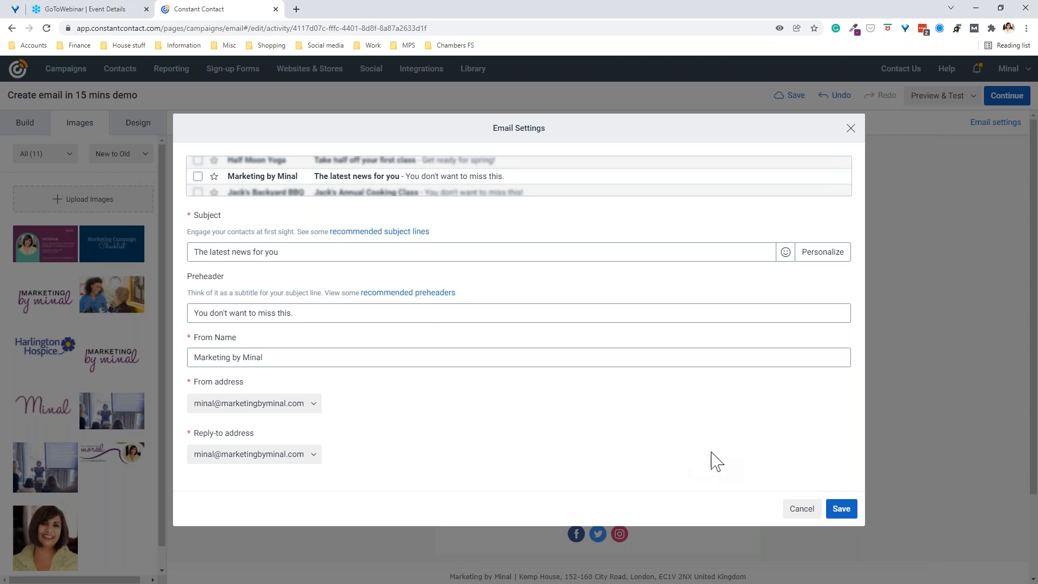
{"action": "left_click", "coordinate": [842, 511]}
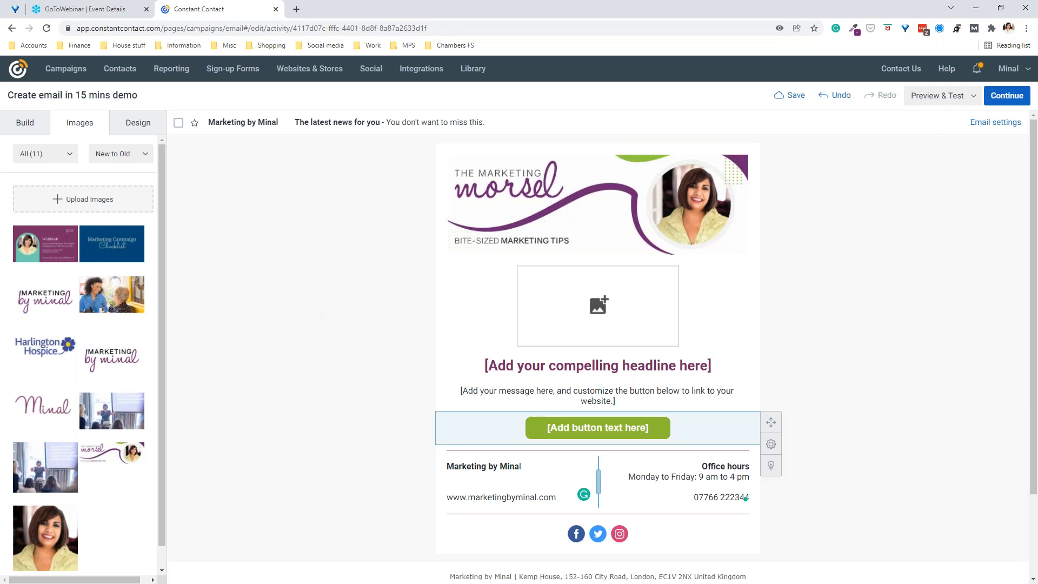
Step: Scroll down to review the finished footer, then back up to the top
{"action": "scroll", "coordinate": [278, 400], "scroll_direction": "down", "scroll_amount": 2}
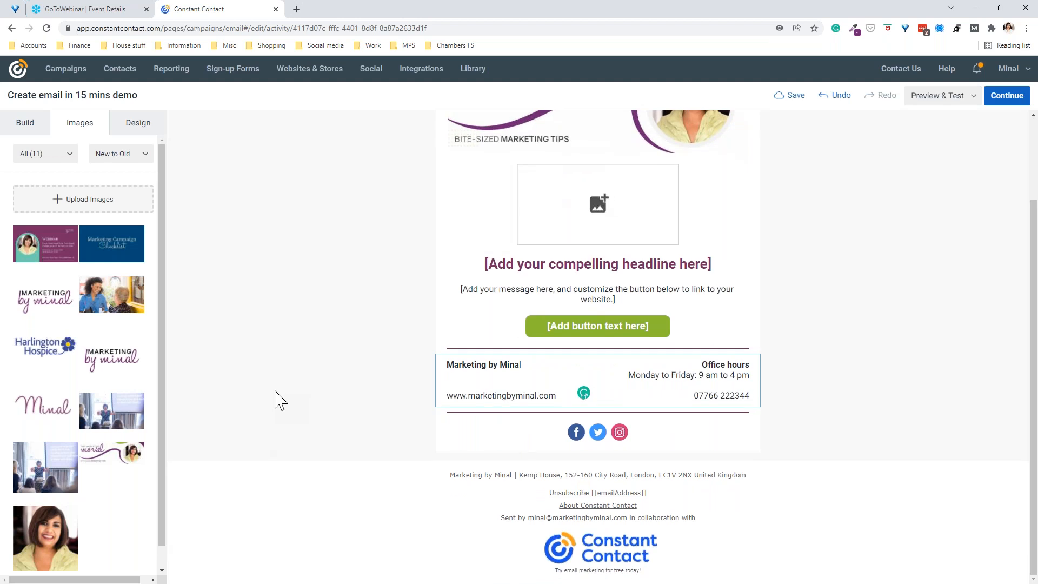
{"action": "scroll", "coordinate": [280, 400], "scroll_direction": "up", "scroll_amount": 2}
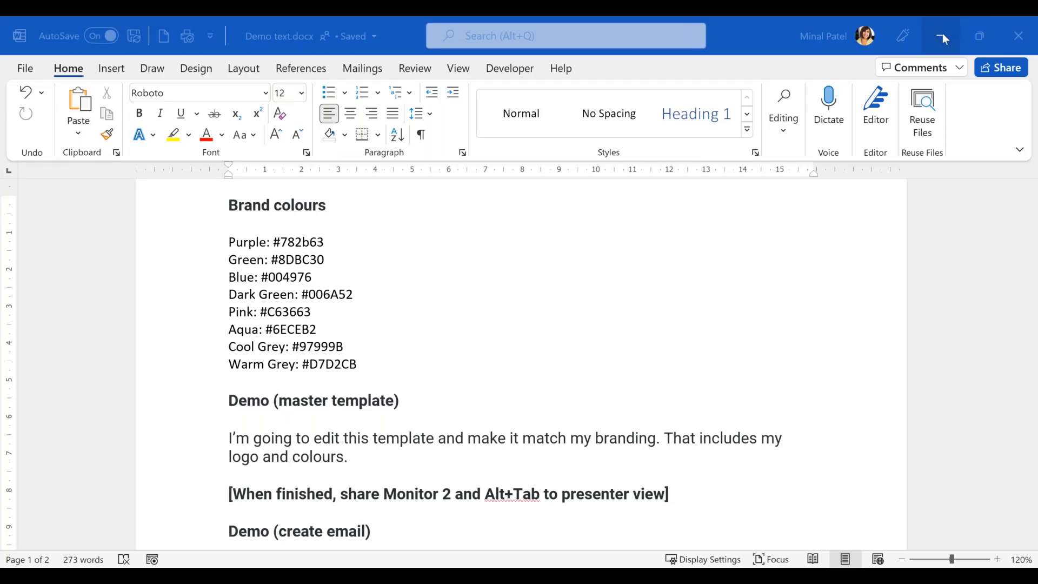
Step: Minimize the Word notes to reveal the 'How to create your own template' slide
{"action": "left_click", "coordinate": [942, 33]}
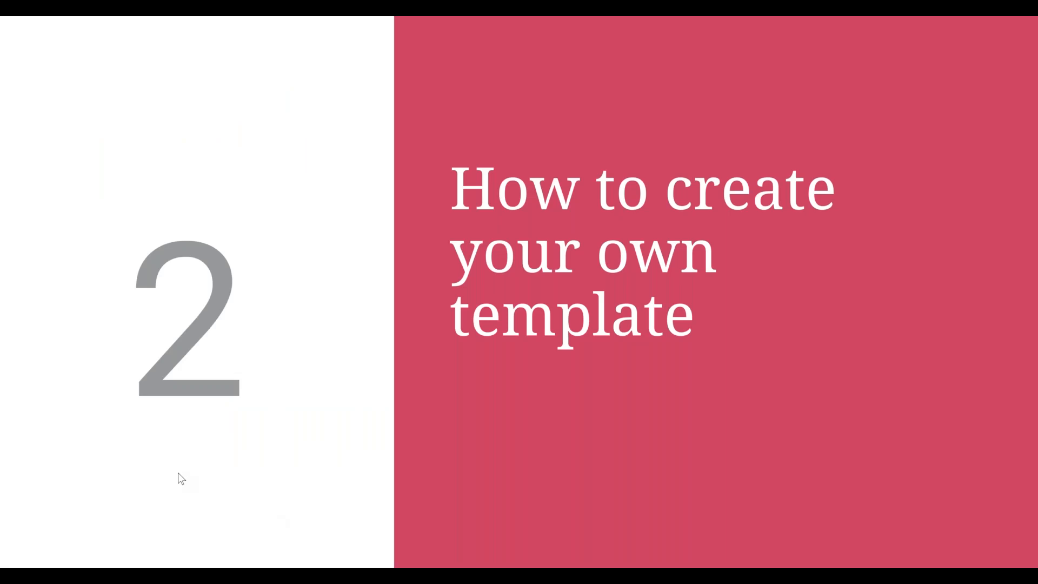
{"action": "key", "text": "alt+Tab"}
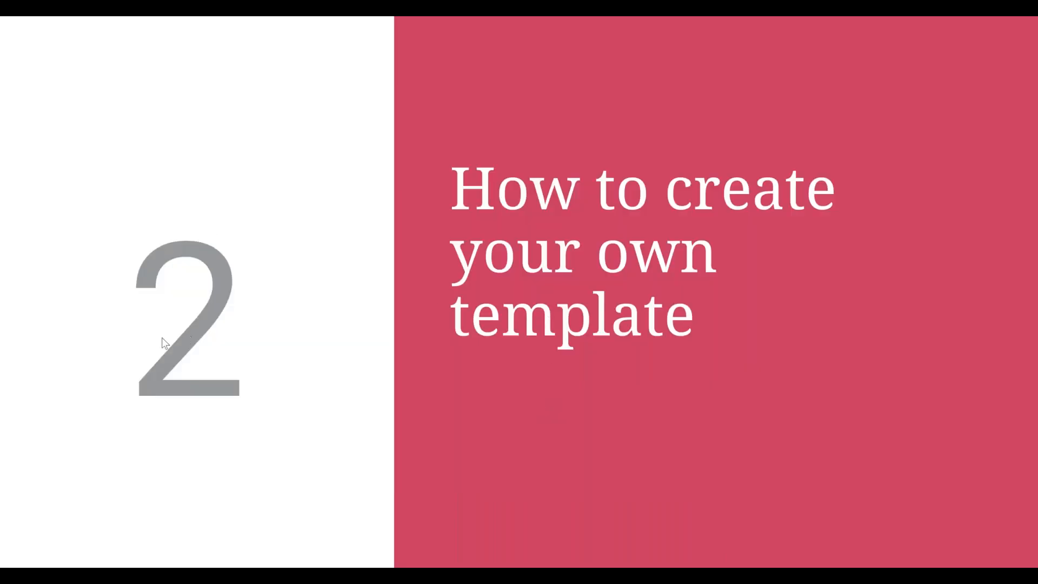
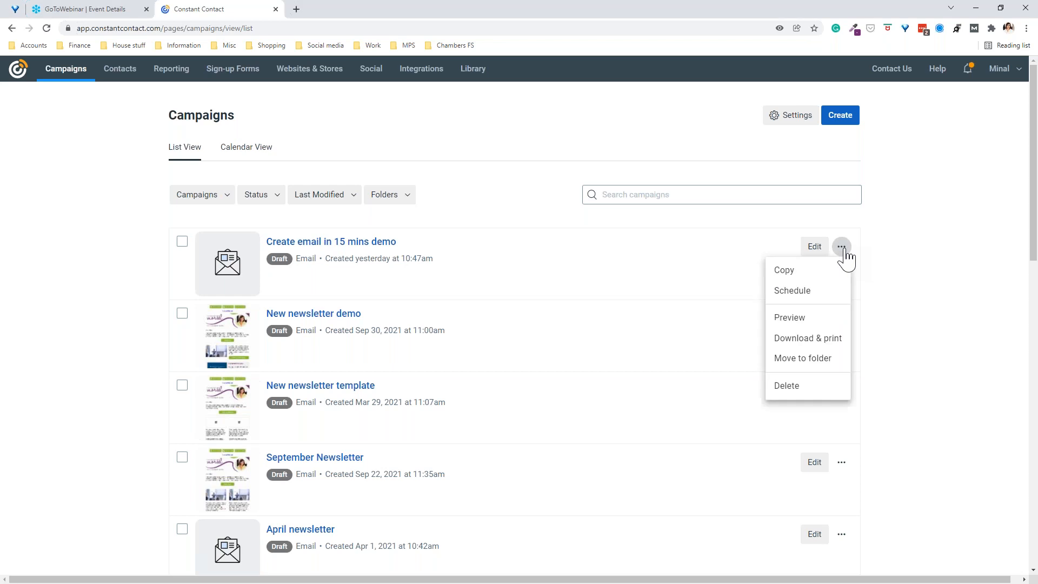
Step: Open the action menu for the 'Create email in 15 mins demo' draft in the Campaigns list
{"action": "left_click", "coordinate": [783, 276]}
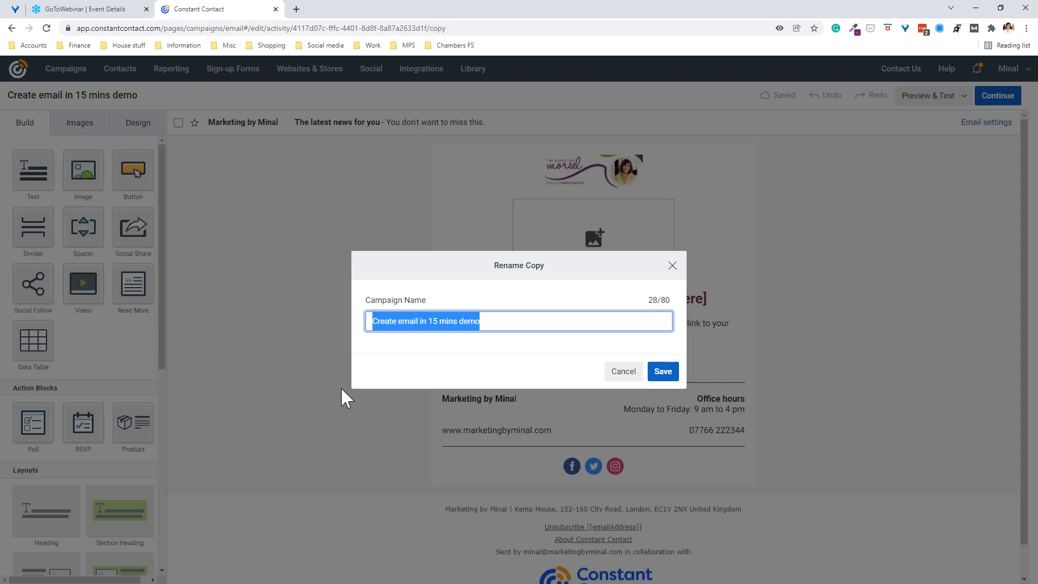
Step: Copy the demo draft and save the copy as 'Newsletter: Webinar - 22.01.18'
{"action": "type", "text": "Newsletter"}
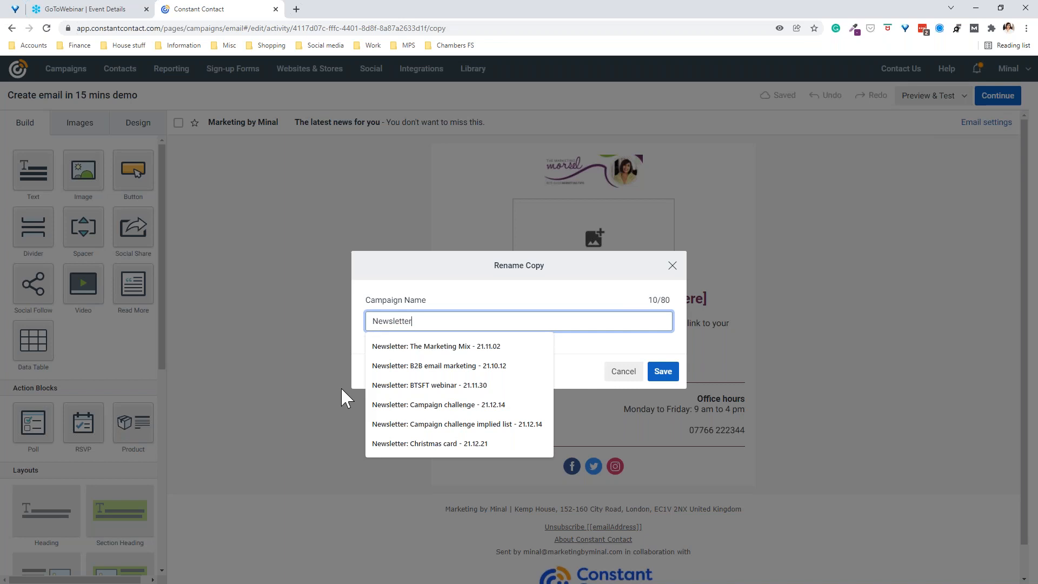
{"action": "type", "text": ": webinar"}
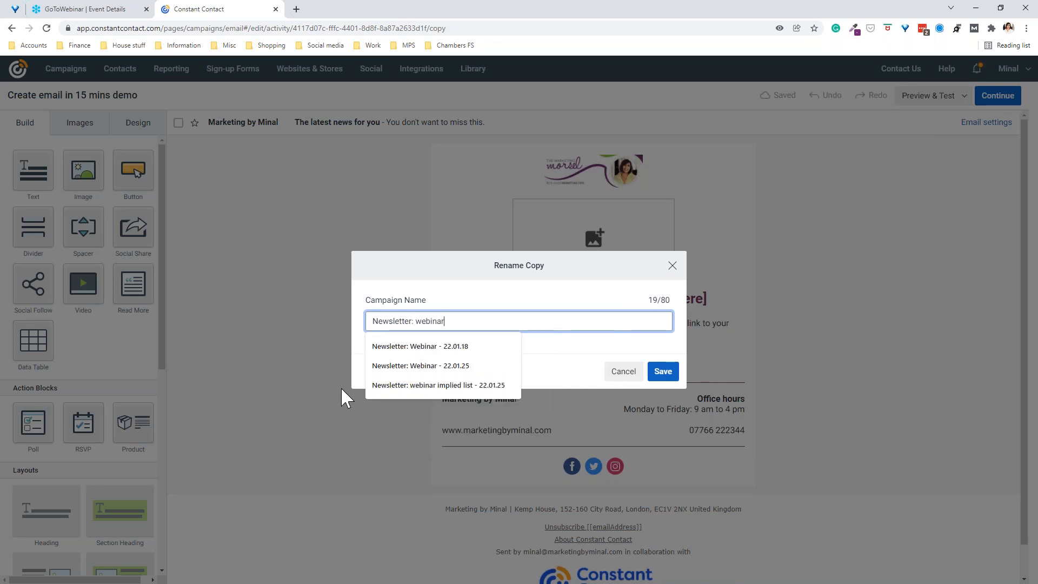
{"action": "type", "text": " -"}
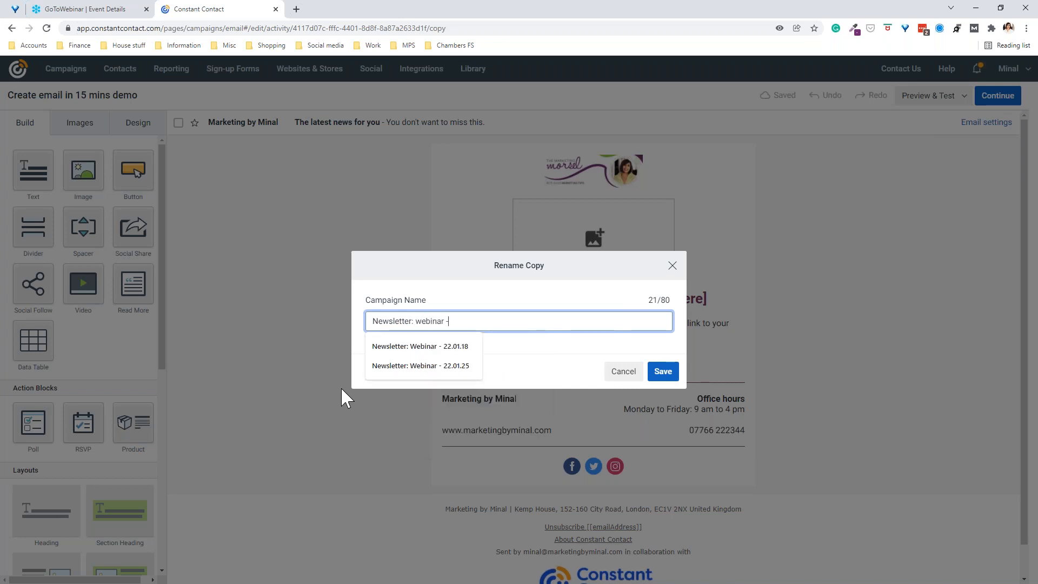
{"action": "left_click", "coordinate": [416, 346]}
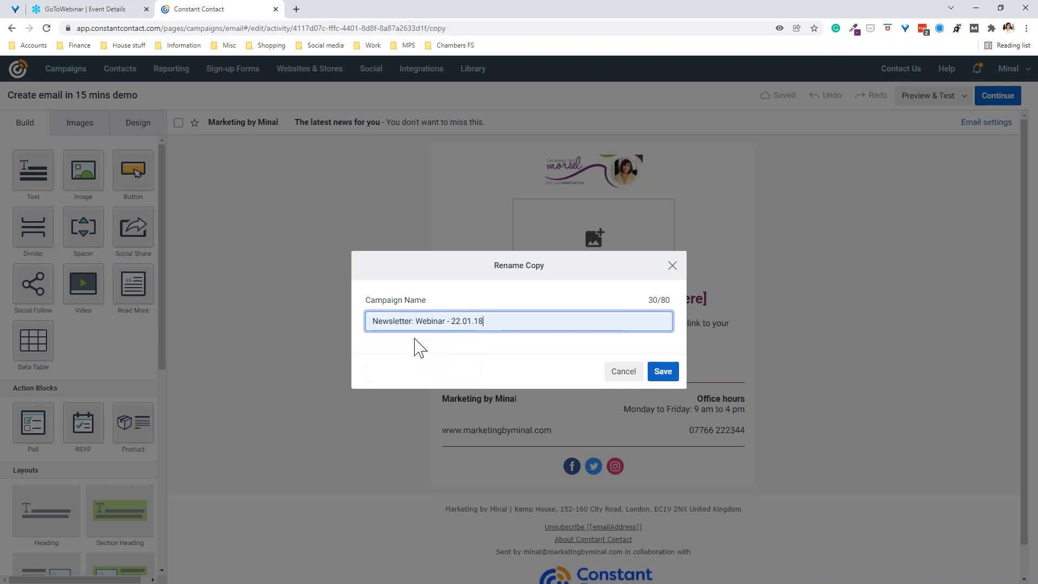
{"action": "left_click", "coordinate": [660, 369]}
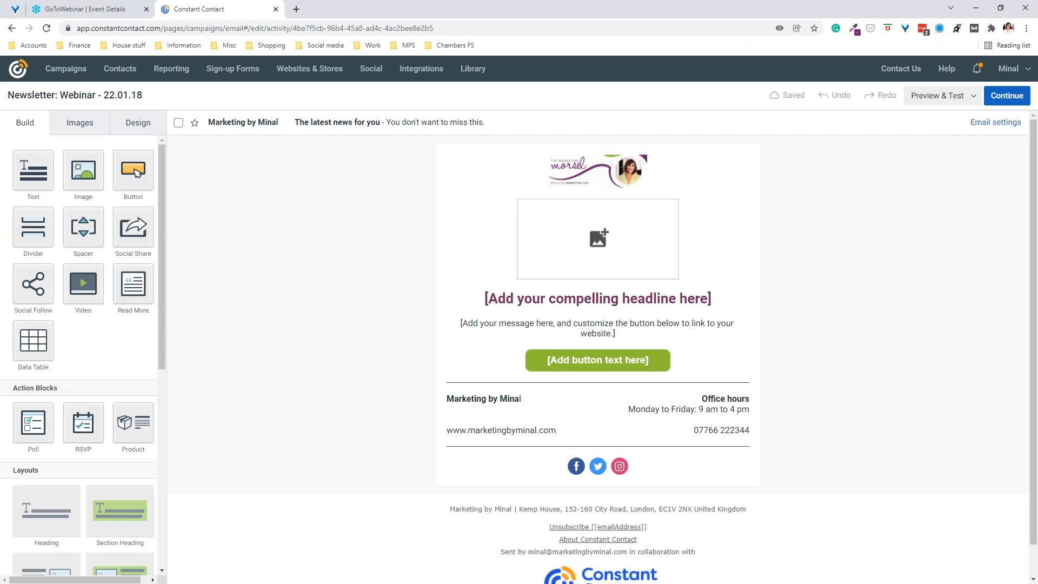
Step: Drop the Webinar image into the empty image block and widen it to full email width
{"action": "left_click", "coordinate": [482, 298]}
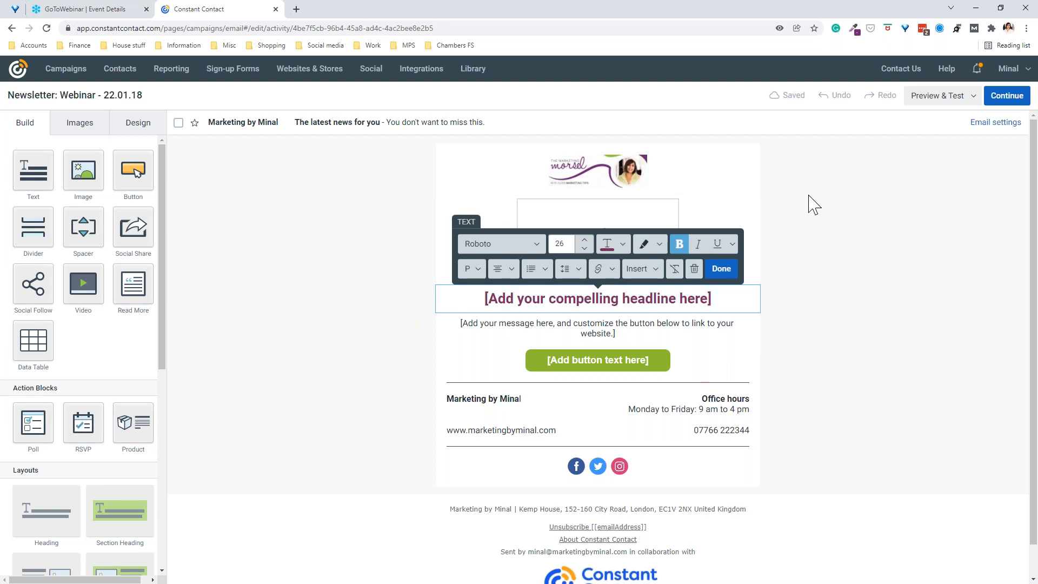
{"action": "left_click", "coordinate": [809, 197]}
{"action": "left_click", "coordinate": [601, 245]}
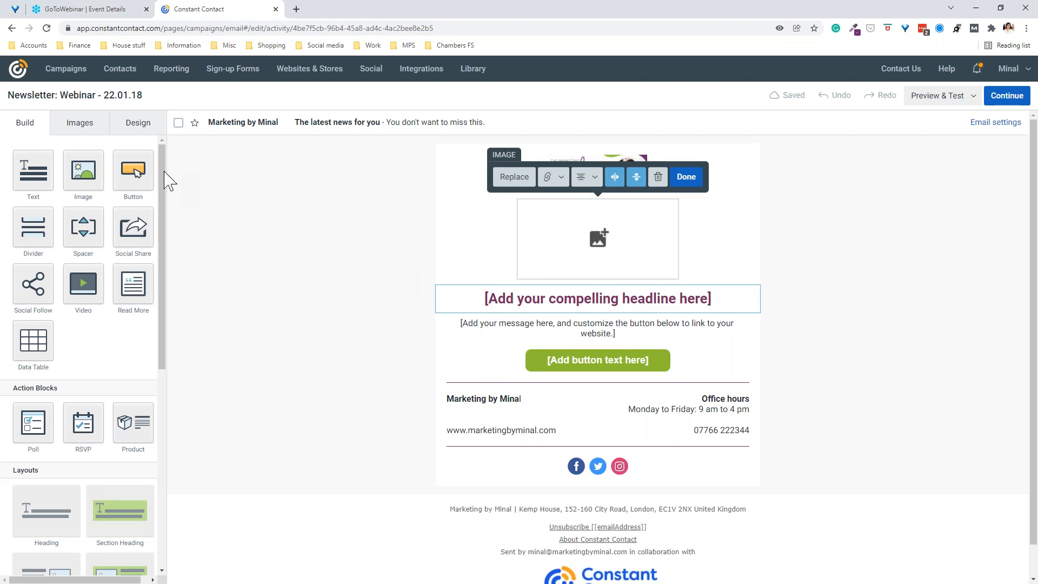
{"action": "left_click", "coordinate": [79, 128]}
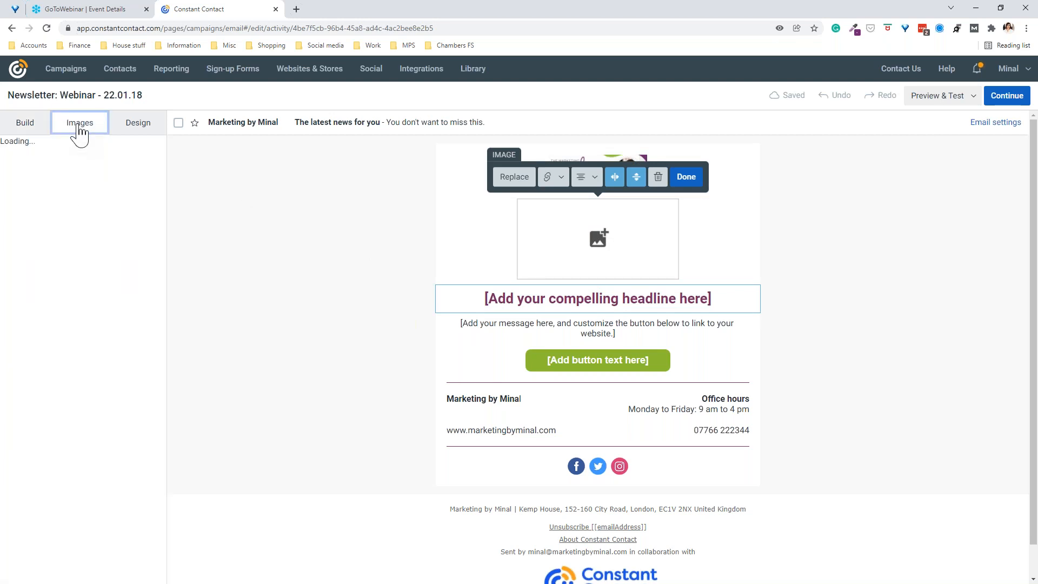
{"action": "left_click_drag", "start_coordinate": [46, 241], "coordinate": [582, 247]}
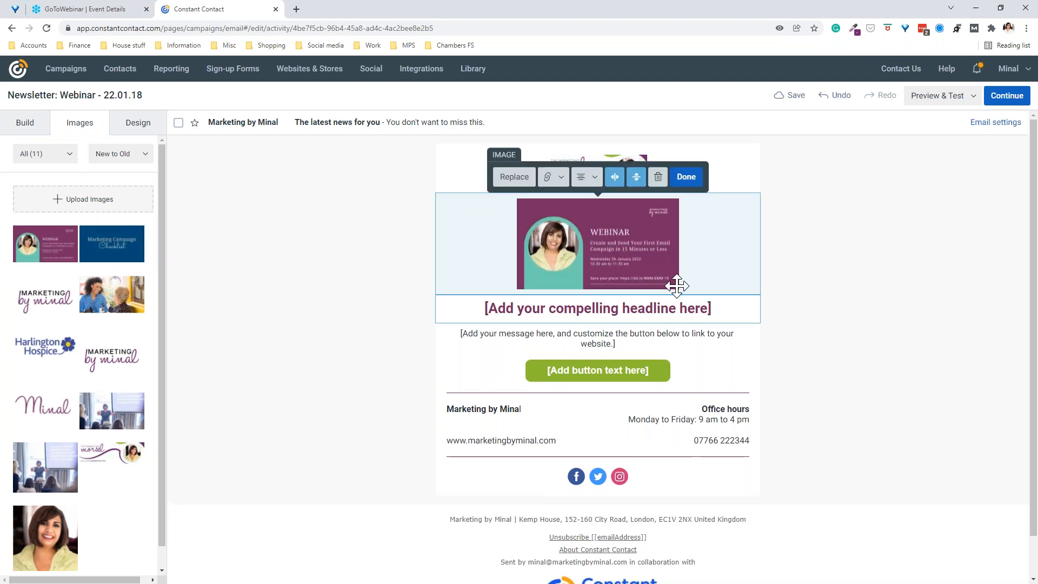
{"action": "left_click", "coordinate": [713, 290]}
{"action": "left_click_drag", "start_coordinate": [676, 286], "coordinate": [769, 322]}
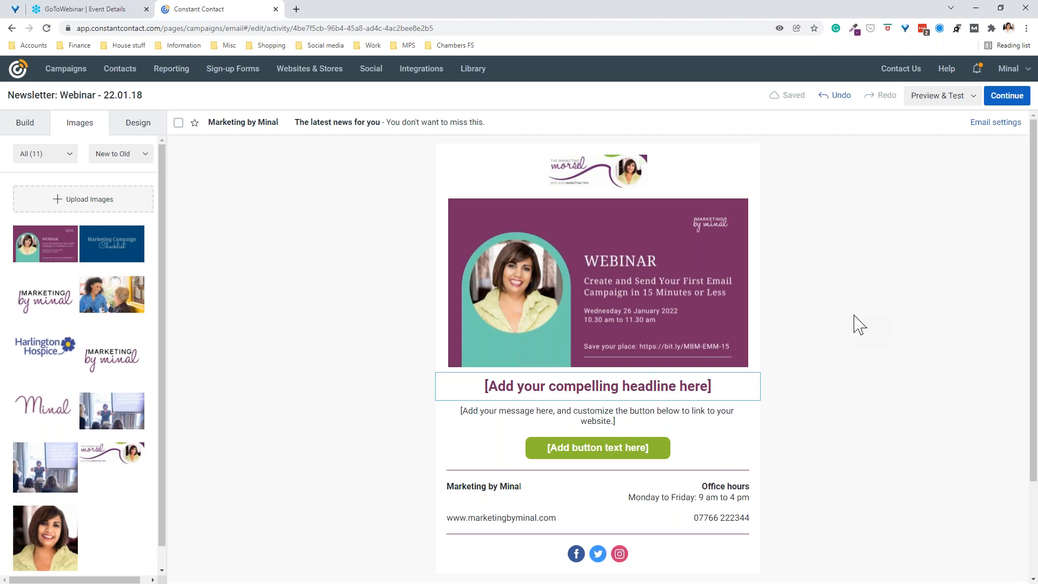
Step: Stretch the Marketing Morsel logo to full email width
{"action": "left_click_drag", "start_coordinate": [660, 195], "coordinate": [763, 265]}
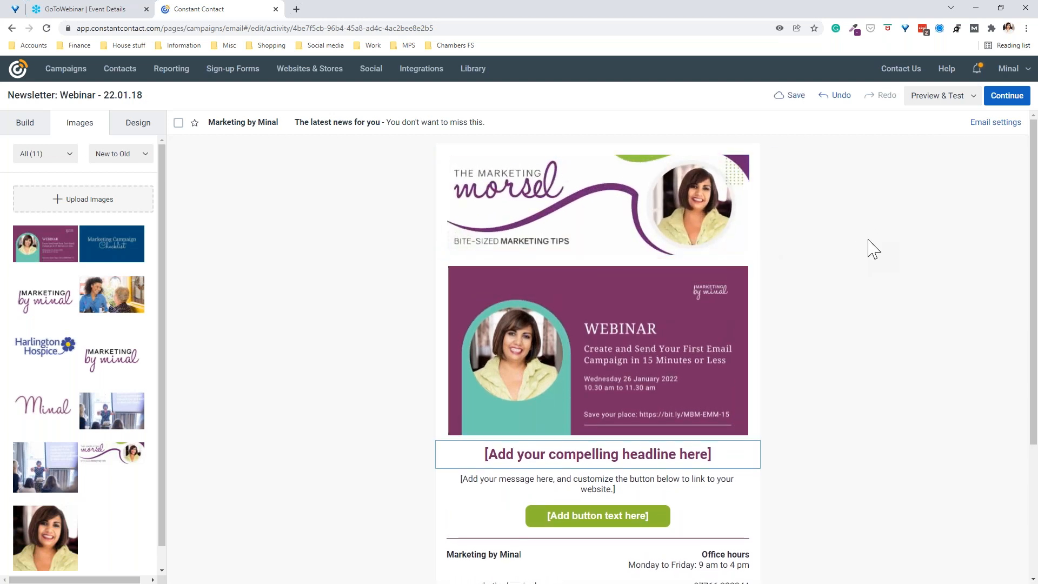
{"action": "scroll", "coordinate": [862, 250], "scroll_direction": "down", "scroll_amount": 1}
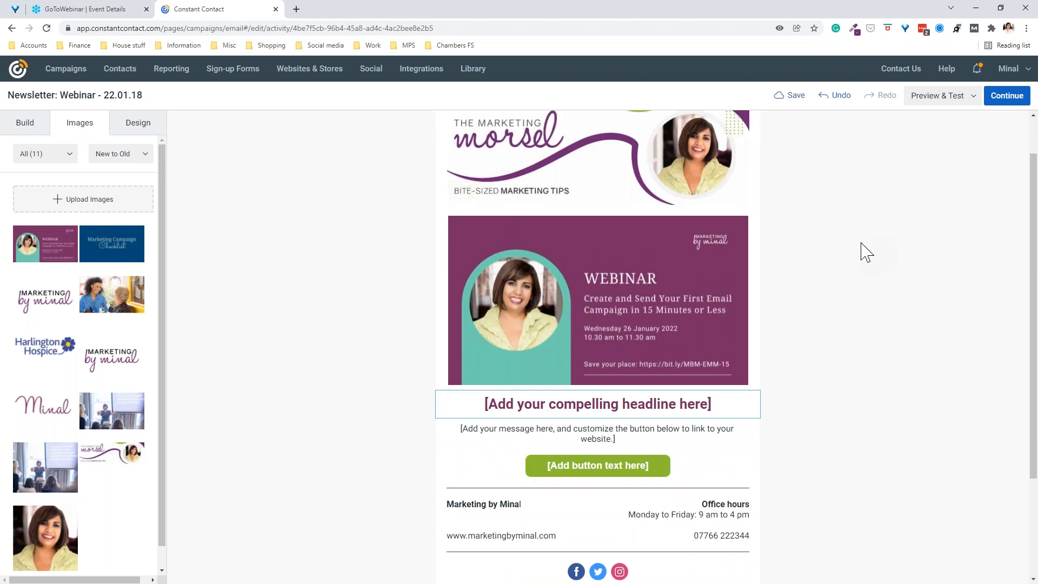
{"action": "left_click", "coordinate": [647, 298]}
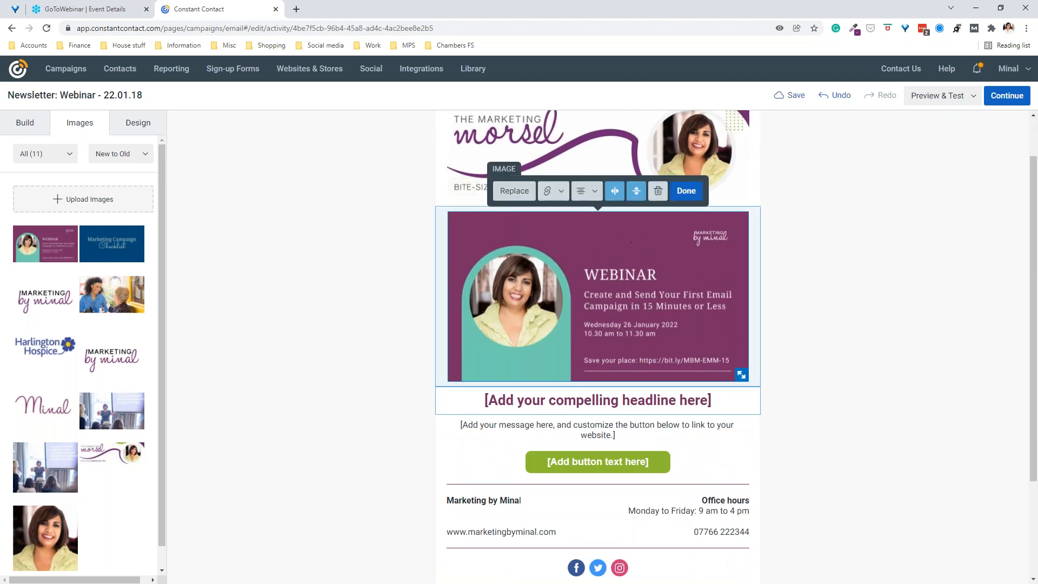
{"action": "left_click", "coordinate": [556, 200]}
Step: Link the webinar image to the pasted GoToWebinar registration page URL
{"action": "left_click", "coordinate": [580, 217]}
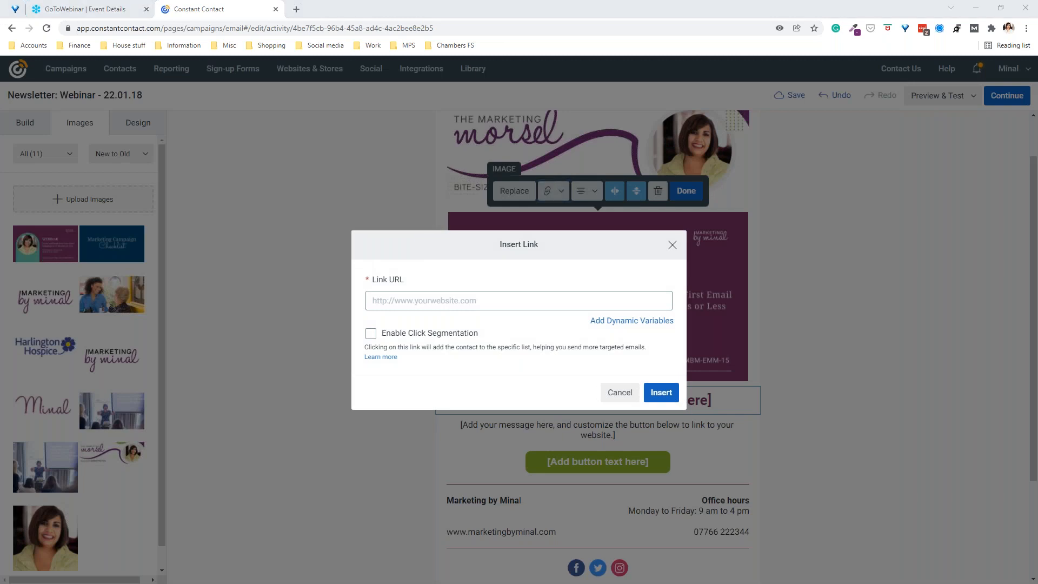
{"action": "left_click", "coordinate": [501, 301]}
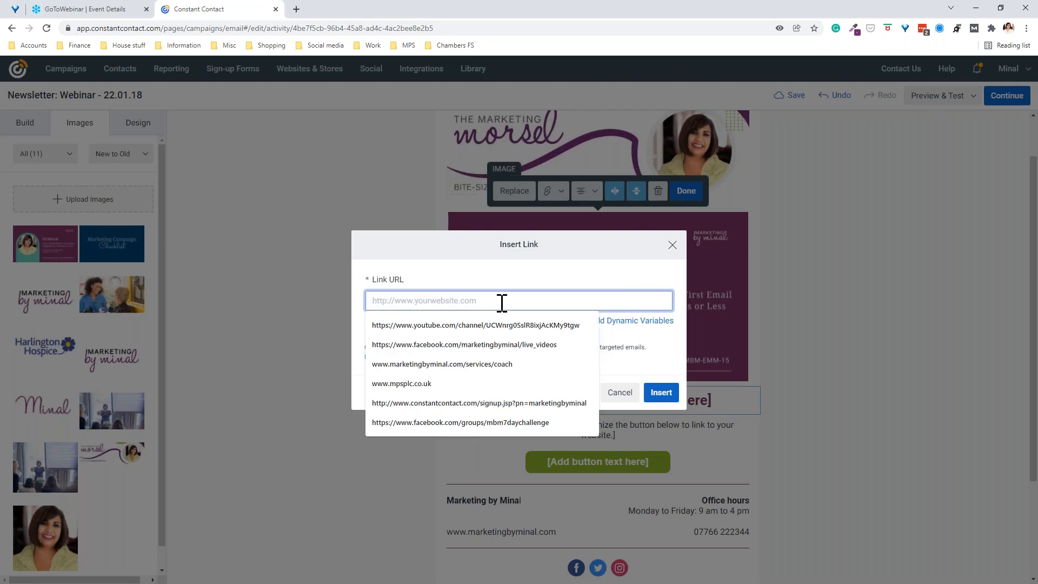
{"action": "key", "text": "ctrl+v"}
{"action": "left_click", "coordinate": [661, 393]}
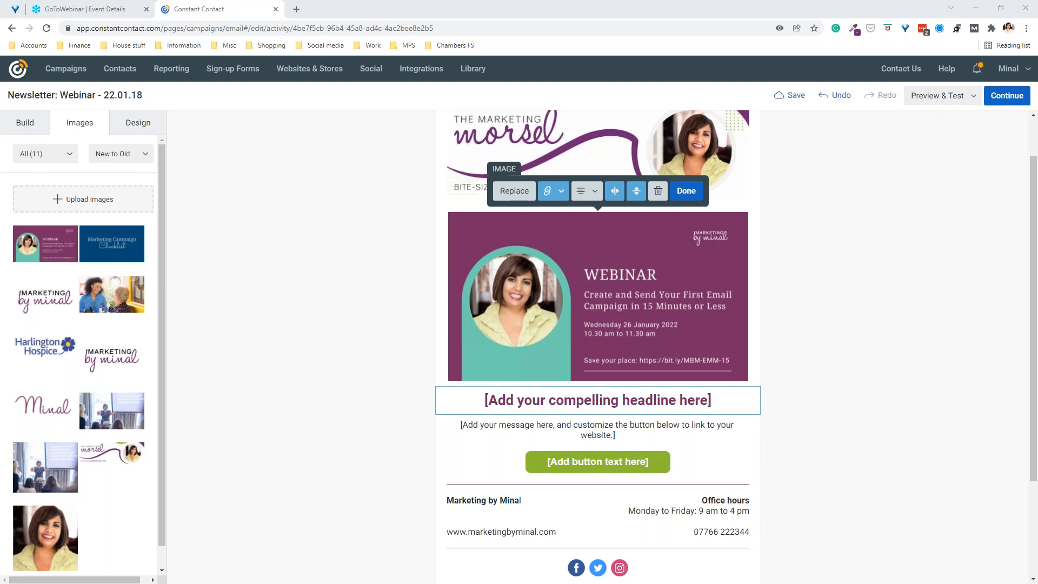
{"action": "left_click", "coordinate": [865, 268]}
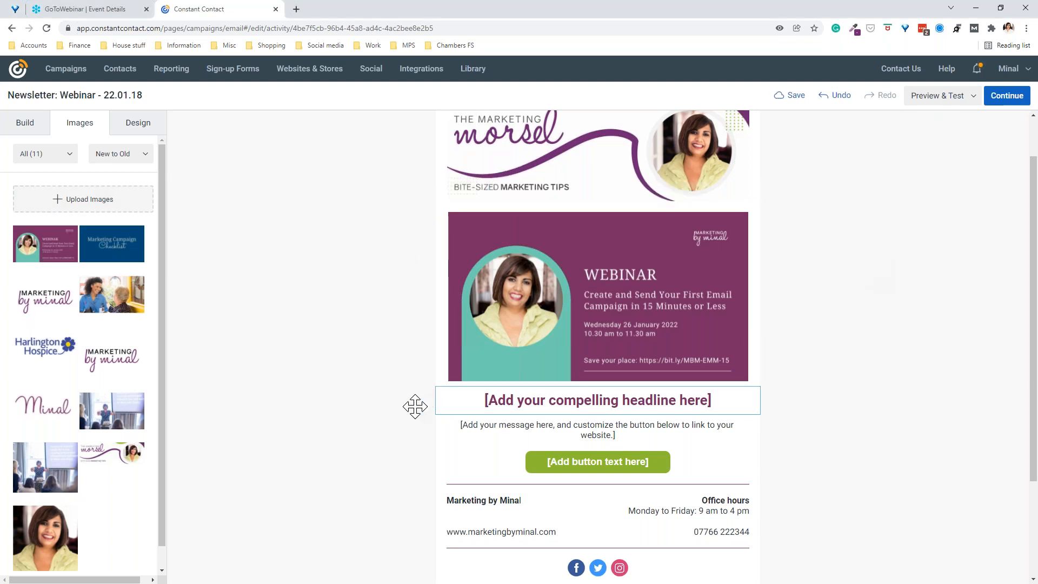
Step: Replace the placeholder headline with 'There's still time to save your place!'
{"action": "left_click", "coordinate": [485, 400]}
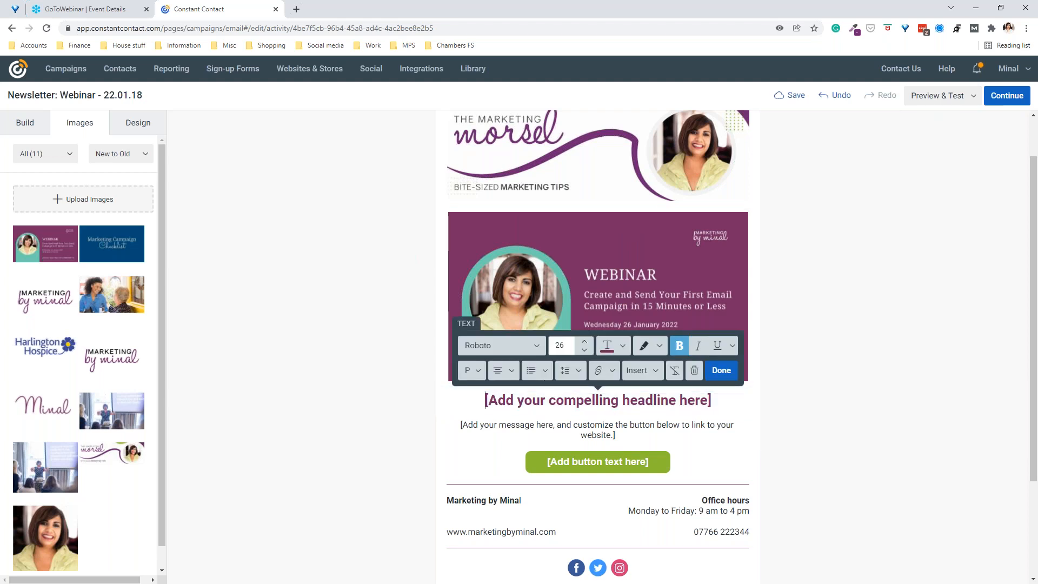
{"action": "triple_click", "coordinate": [721, 395]}
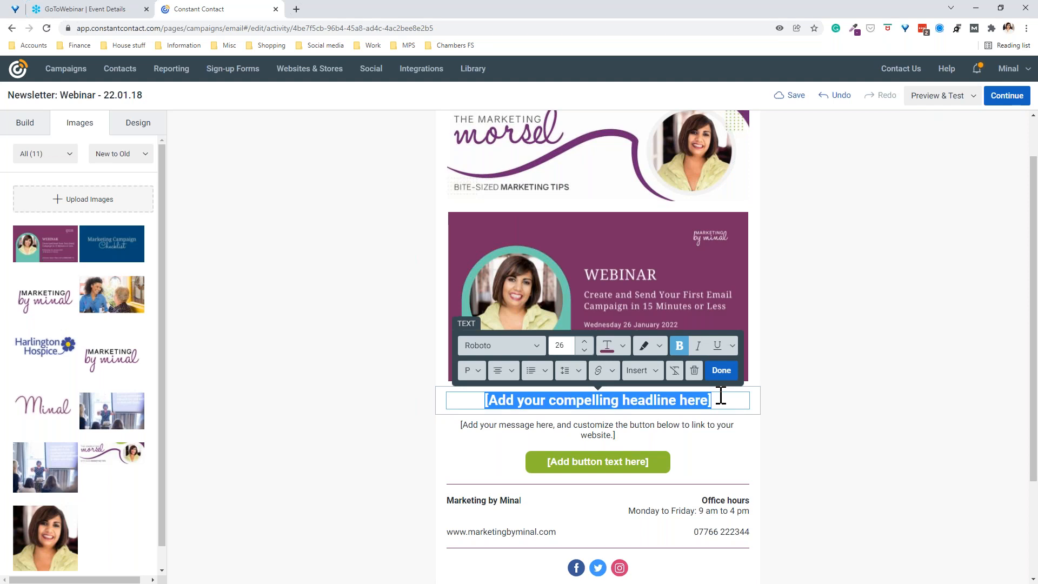
{"action": "type", "text": "There"}
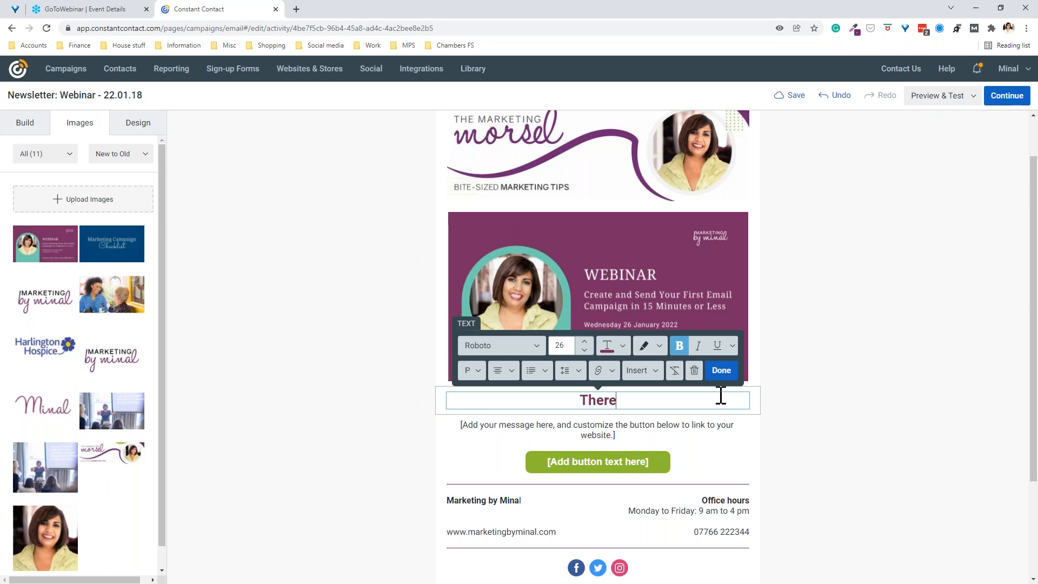
{"action": "type", "text": "'s still time t"}
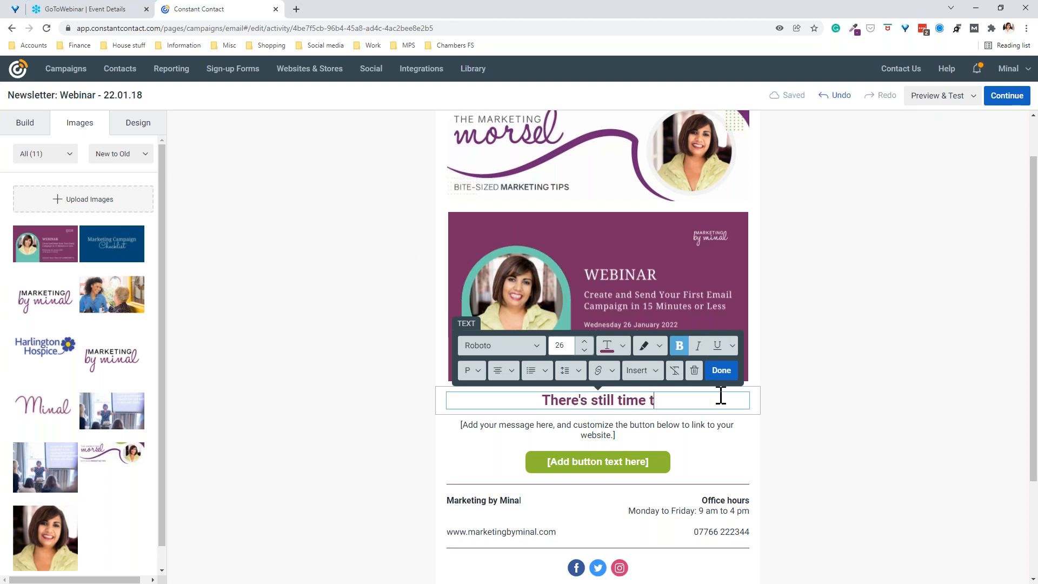
{"action": "type", "text": "o save yhour"}
{"action": "key", "text": "BackSpace"}
{"action": "key", "text": "BackSpace"}
{"action": "key", "text": "BackSpace"}
{"action": "key", "text": "BackSpace"}
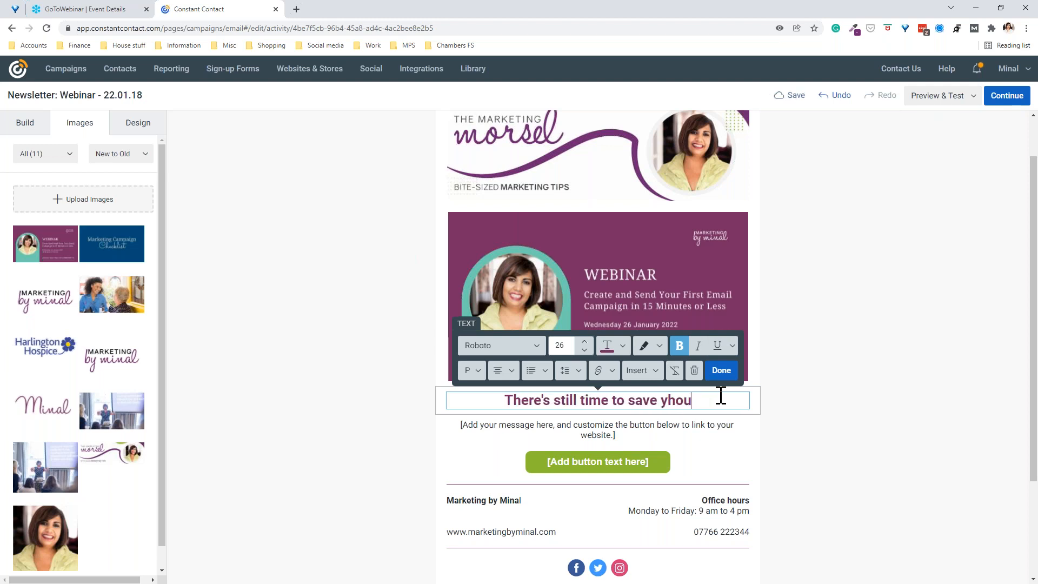
{"action": "type", "text": "our "}
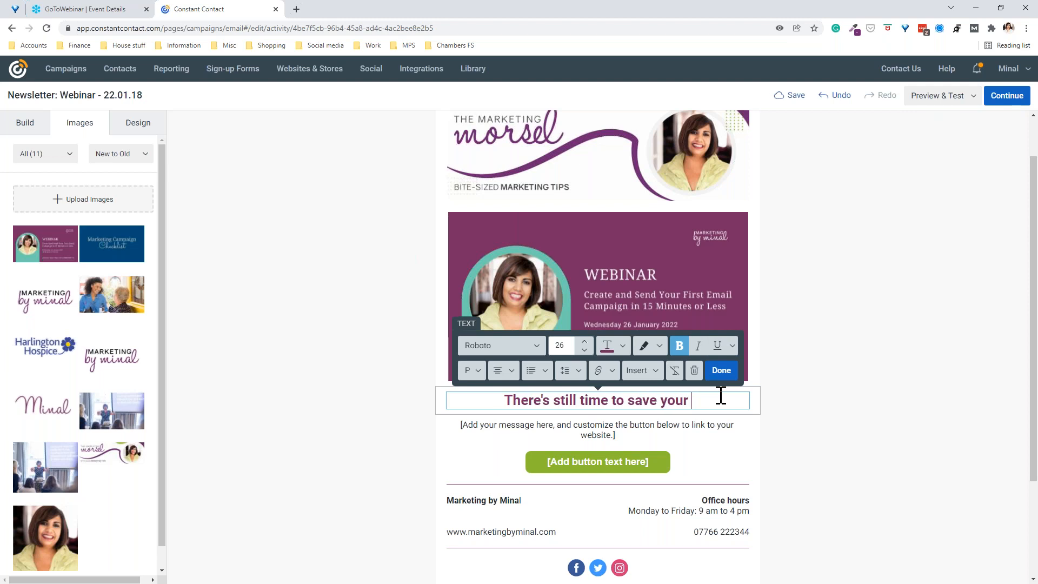
{"action": "type", "text": "place!"}
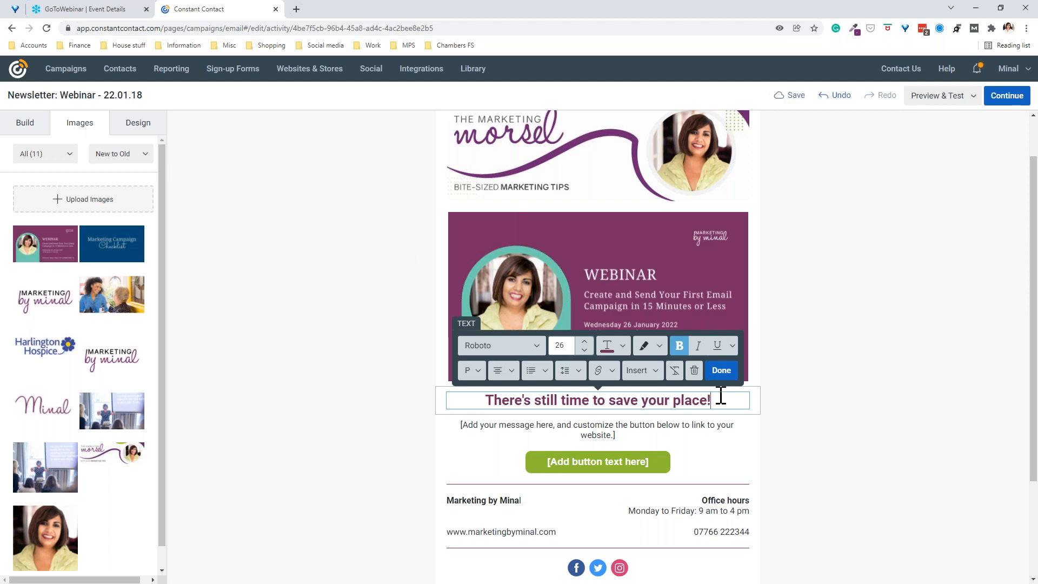
{"action": "left_click", "coordinate": [719, 373]}
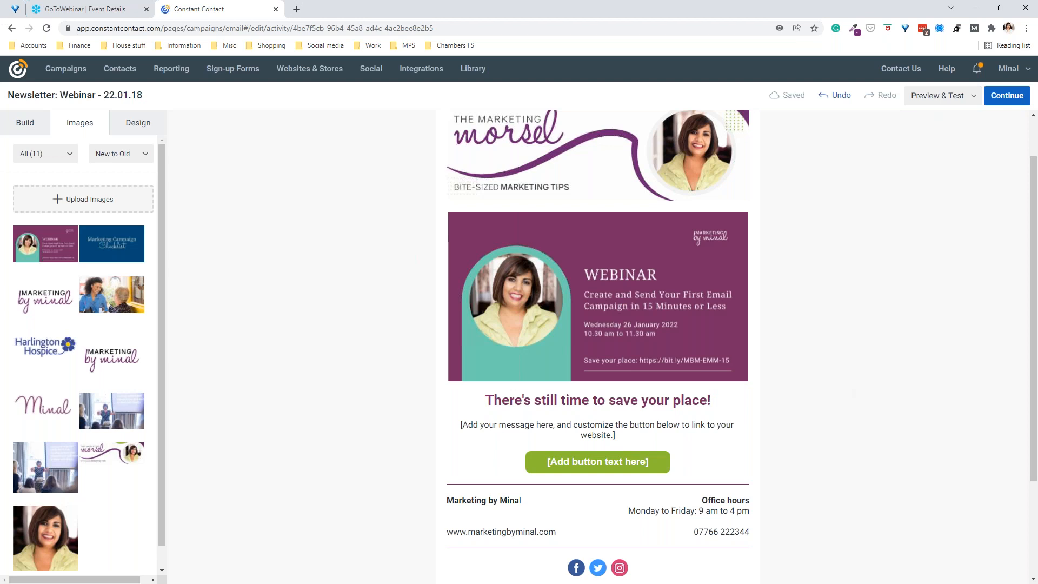
Step: Paste the three-paragraph webinar copy over the placeholder message text
{"action": "scroll", "coordinate": [825, 297], "scroll_direction": "down", "scroll_amount": 2}
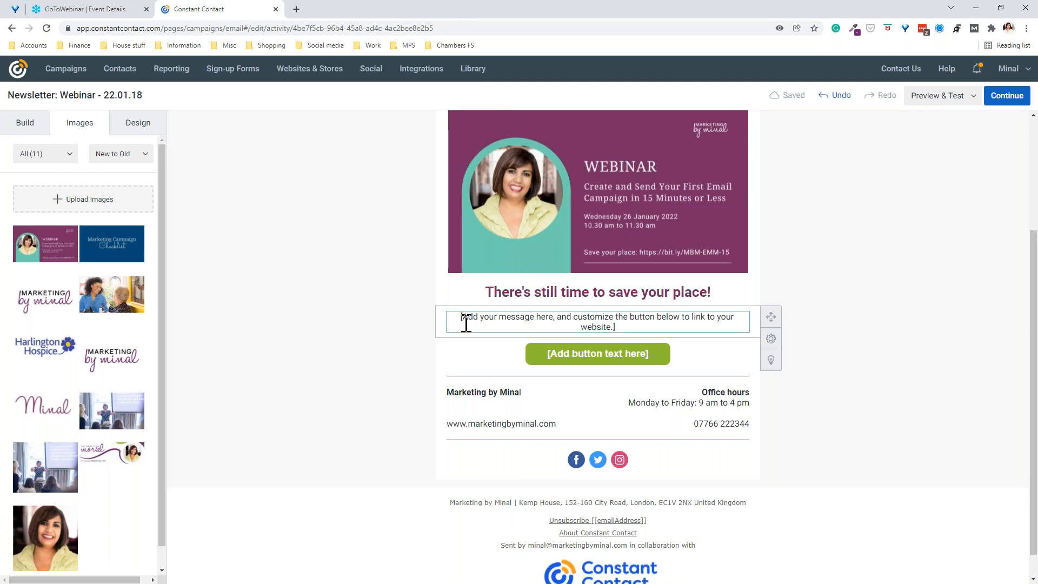
{"action": "left_click", "coordinate": [466, 323]}
{"action": "left_click_drag", "start_coordinate": [457, 319], "coordinate": [661, 327]}
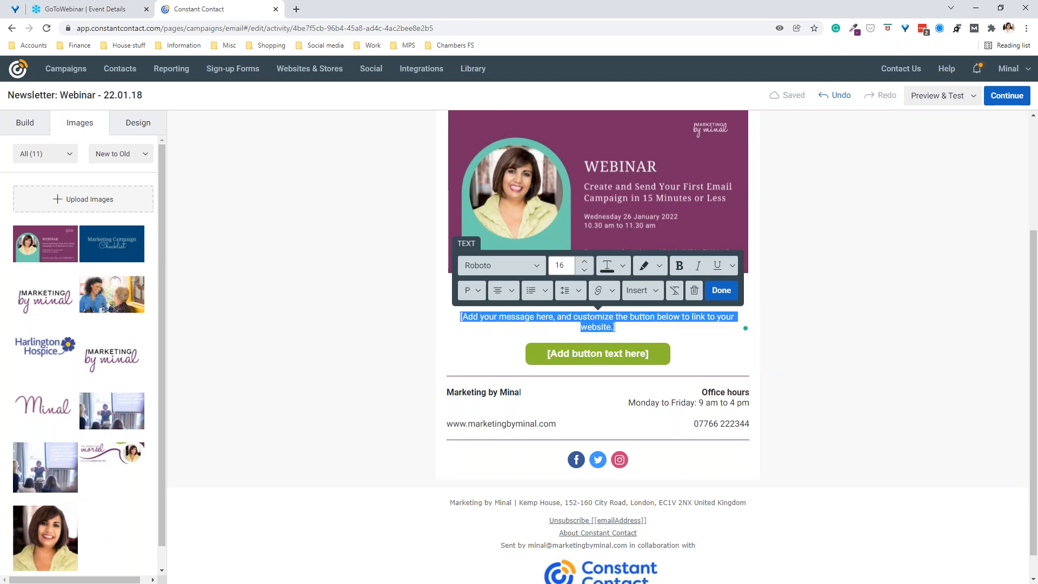
{"action": "key", "text": "alt+Tab"}
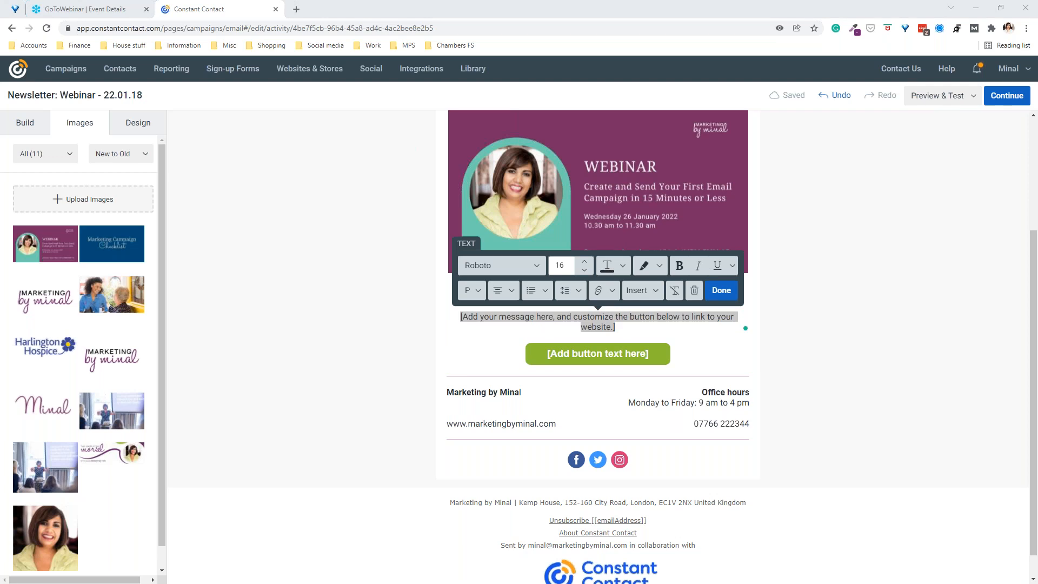
{"action": "left_click", "coordinate": [485, 321]}
{"action": "left_click_drag", "start_coordinate": [461, 317], "coordinate": [637, 325]}
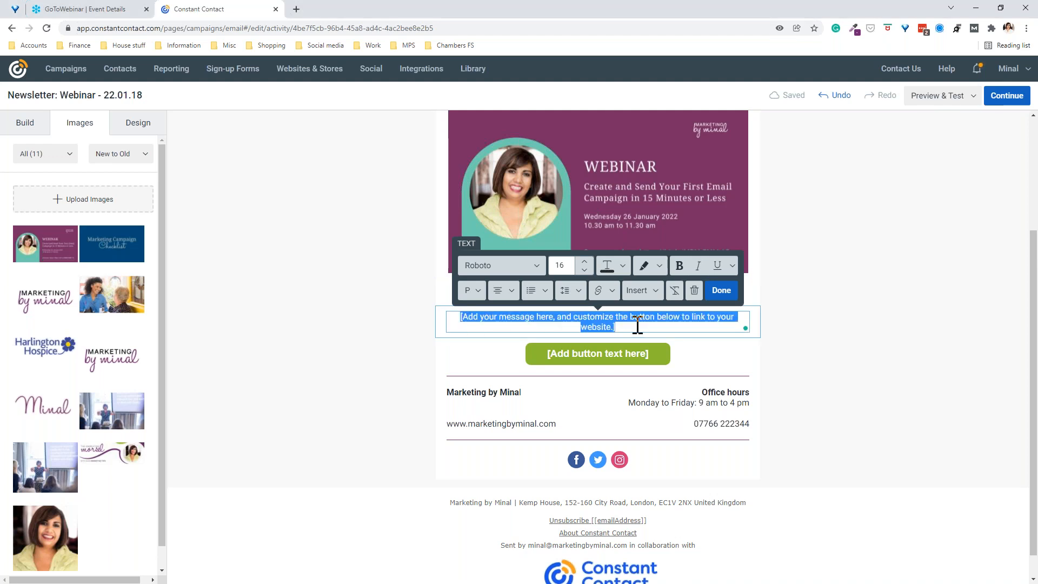
{"action": "type", "text": "Is email marketing one of the things on your list to master this year? The majority of people who filled in my survey told me it's the number one marketing skill they want to learn. That's why you should attend this webinar. You will walk away realising that you really didn't have to be scared of email marketing. This is something you really can master. And it's something that will definitely impact your business in a good way. I'll be recording the webinar, so even if you can't make it, register to get the recording."}
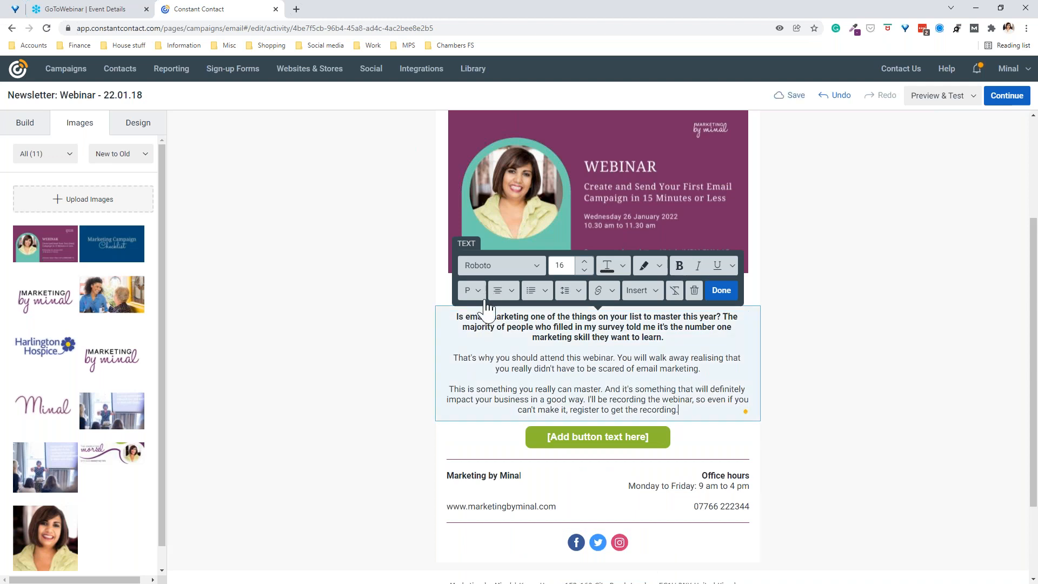
Step: Left-align all three webinar message paragraphs
{"action": "key", "text": "ctrl+a"}
{"action": "left_click", "coordinate": [504, 291]}
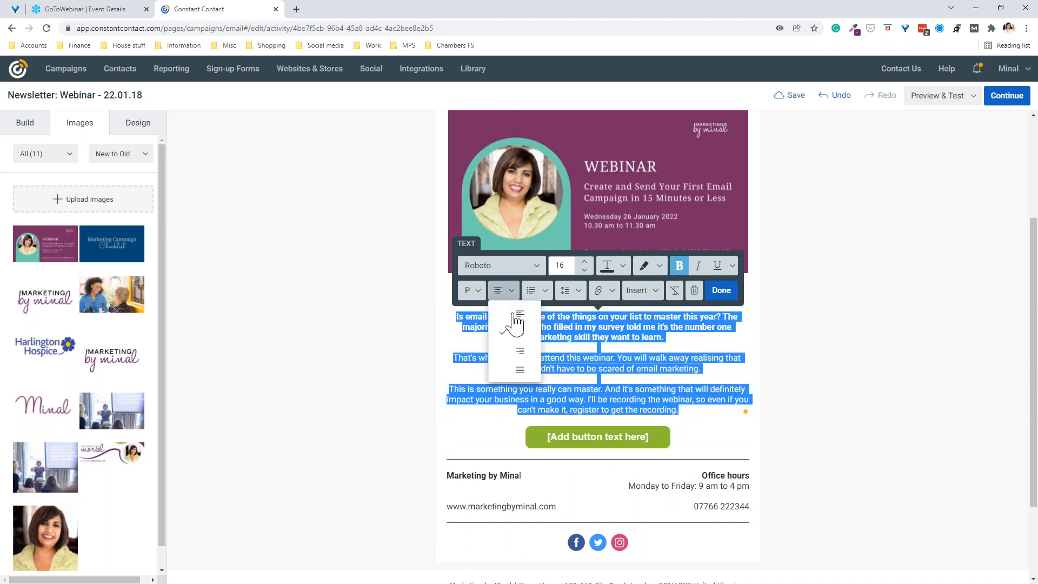
{"action": "left_click", "coordinate": [513, 314]}
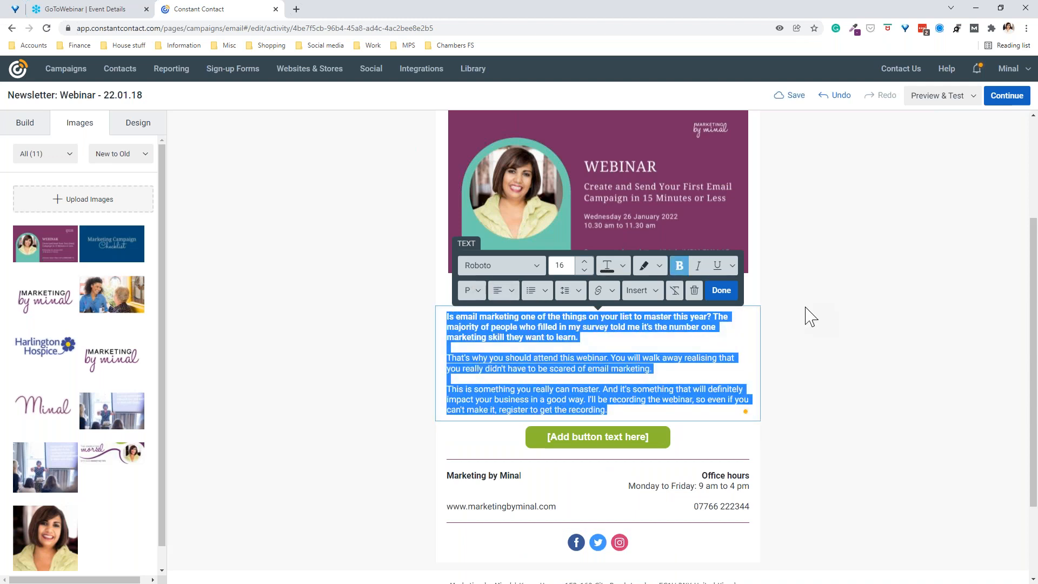
{"action": "left_click", "coordinate": [810, 317]}
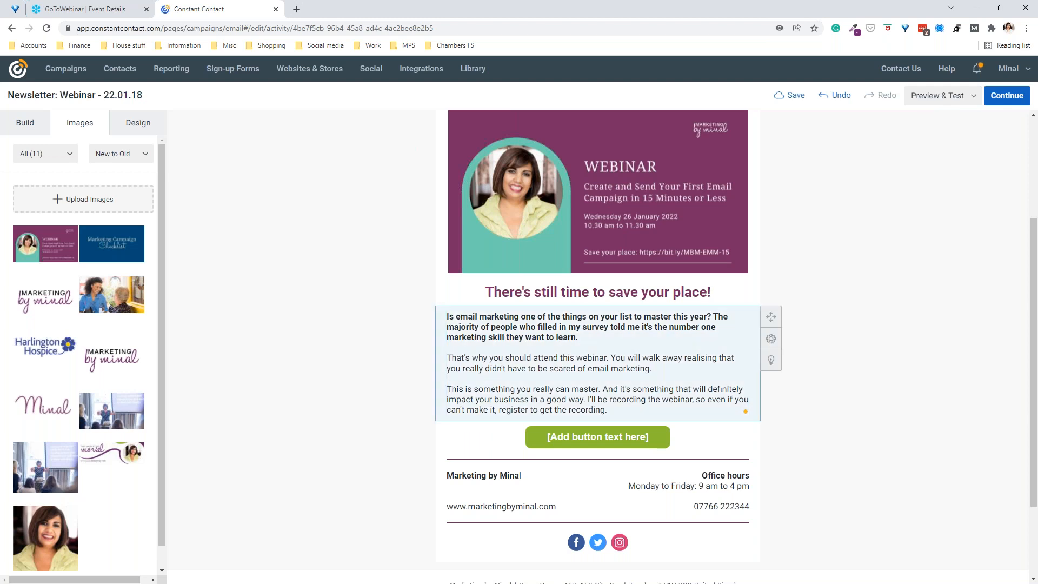
{"action": "left_click", "coordinate": [447, 317]}
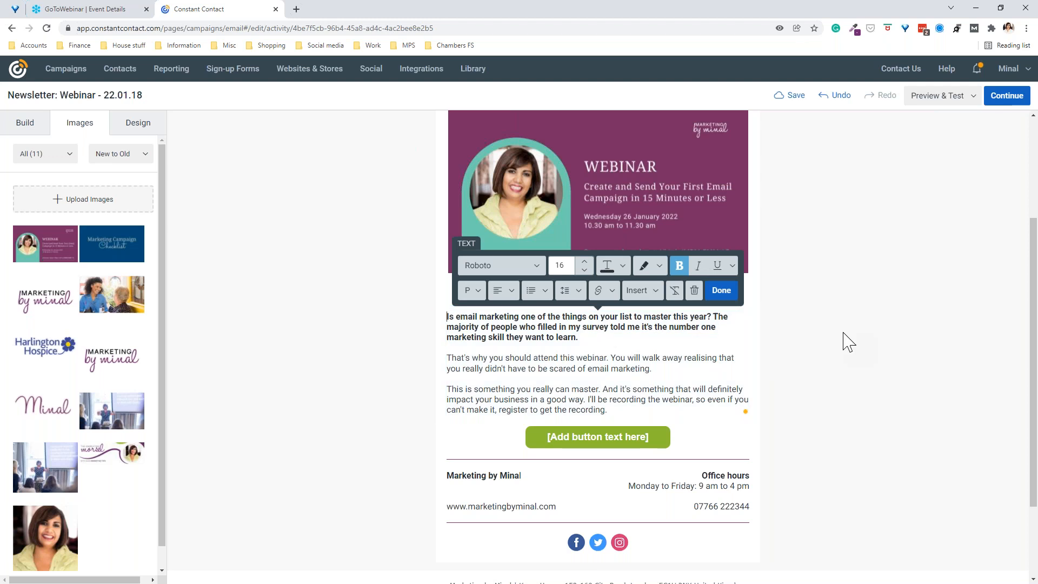
Step: Insert a greeting tag above the first paragraph with 'Hello' as the default greeting
{"action": "key", "text": "Return"}
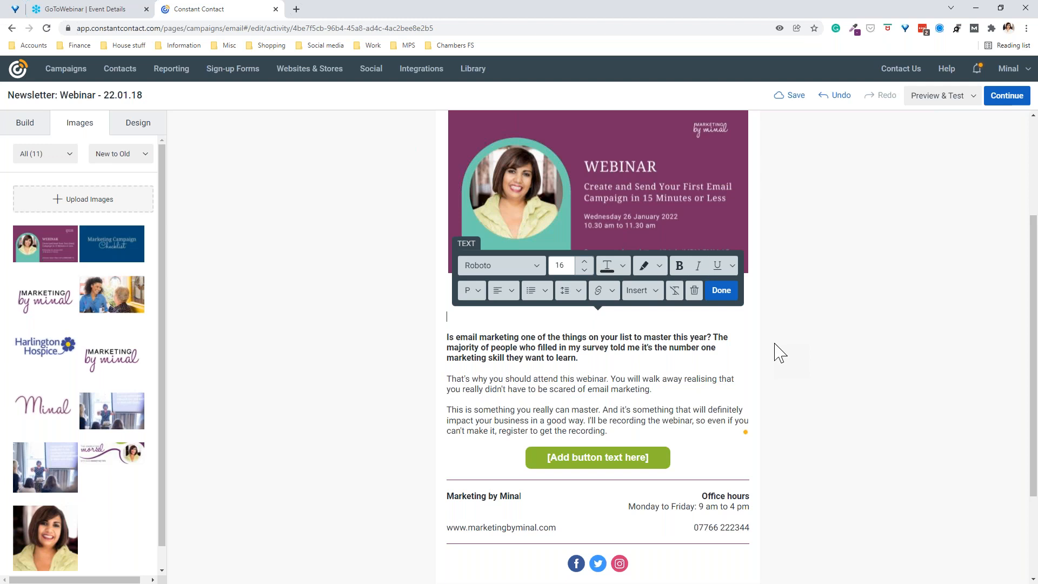
{"action": "left_click", "coordinate": [646, 296]}
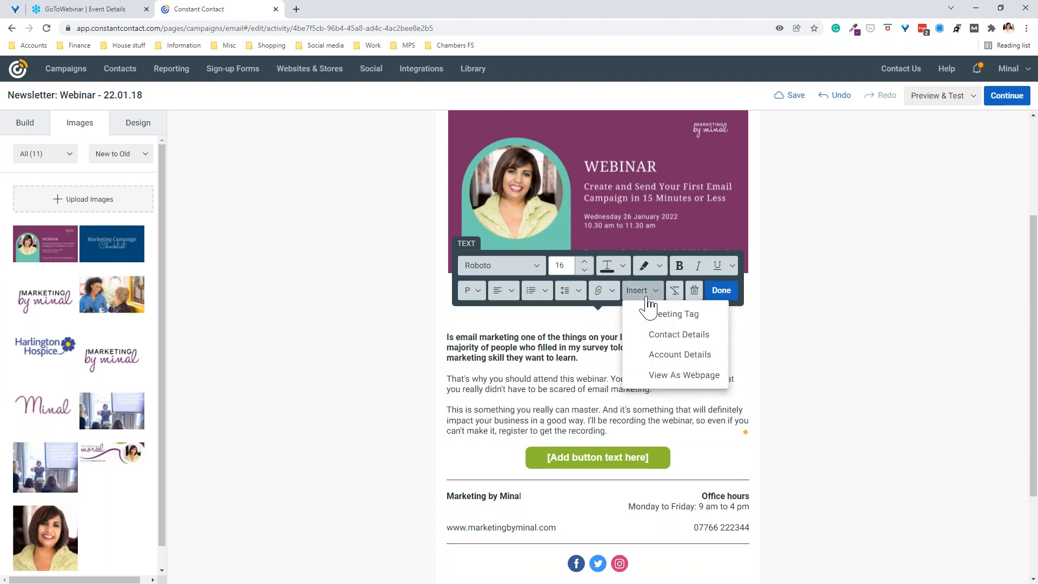
{"action": "left_click", "coordinate": [654, 314]}
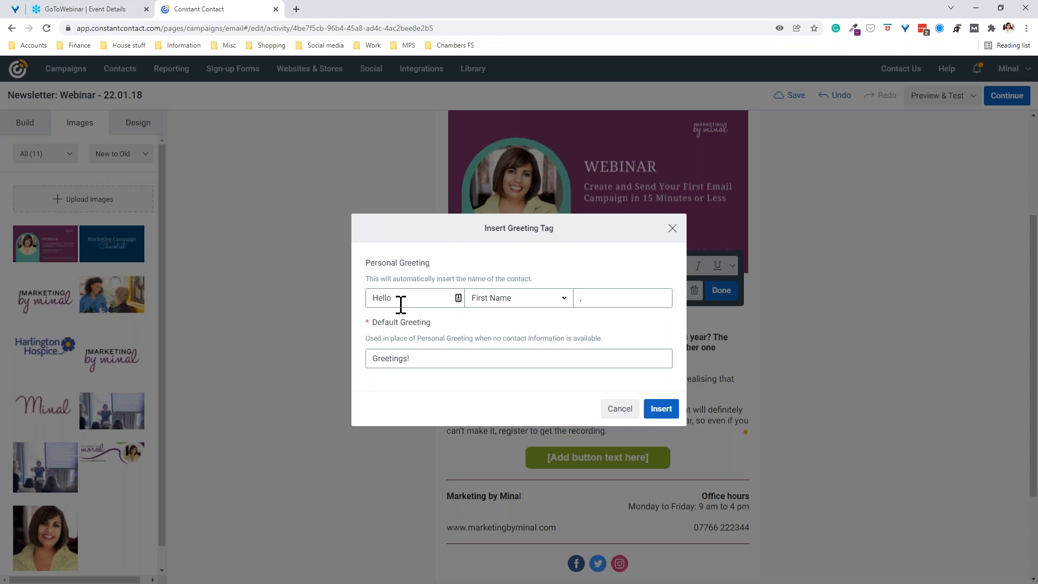
{"action": "left_click_drag", "start_coordinate": [416, 361], "coordinate": [361, 371]}
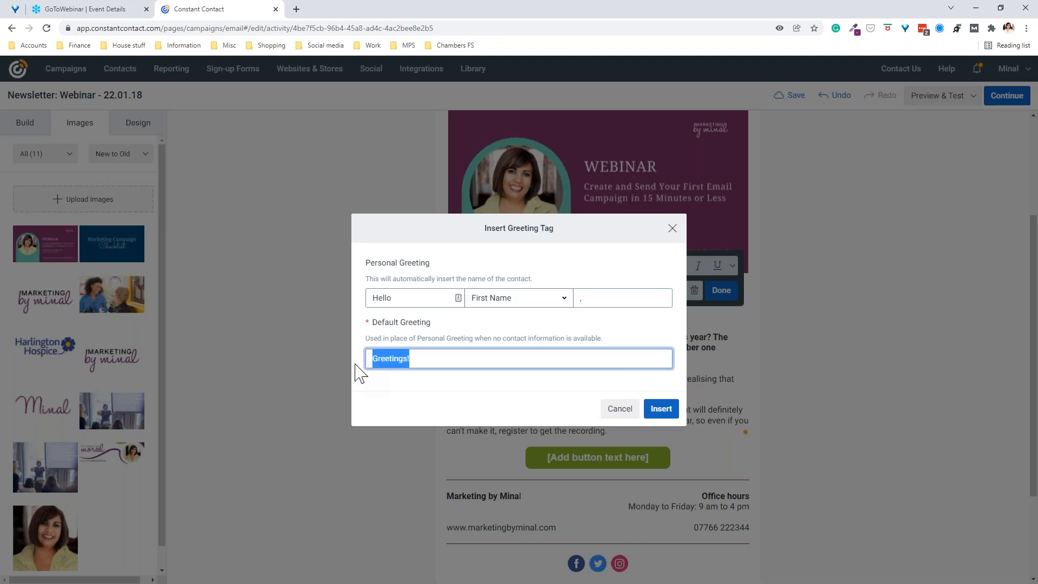
{"action": "type", "text": "Hello"}
{"action": "left_click", "coordinate": [424, 331]}
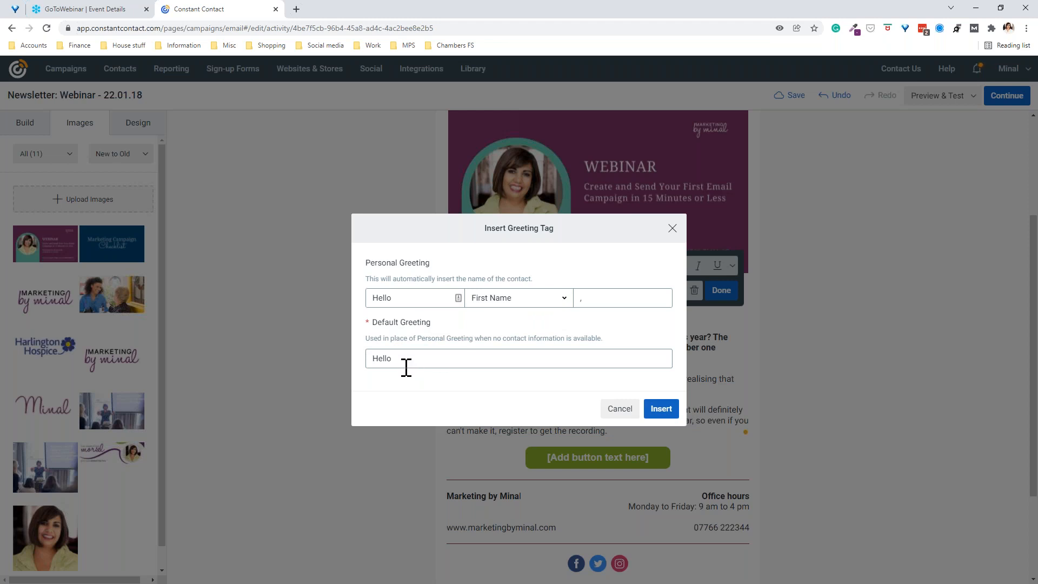
{"action": "left_click", "coordinate": [660, 409]}
{"action": "left_click", "coordinate": [721, 290]}
{"action": "scroll", "coordinate": [835, 318], "scroll_direction": "down", "scroll_amount": 2}
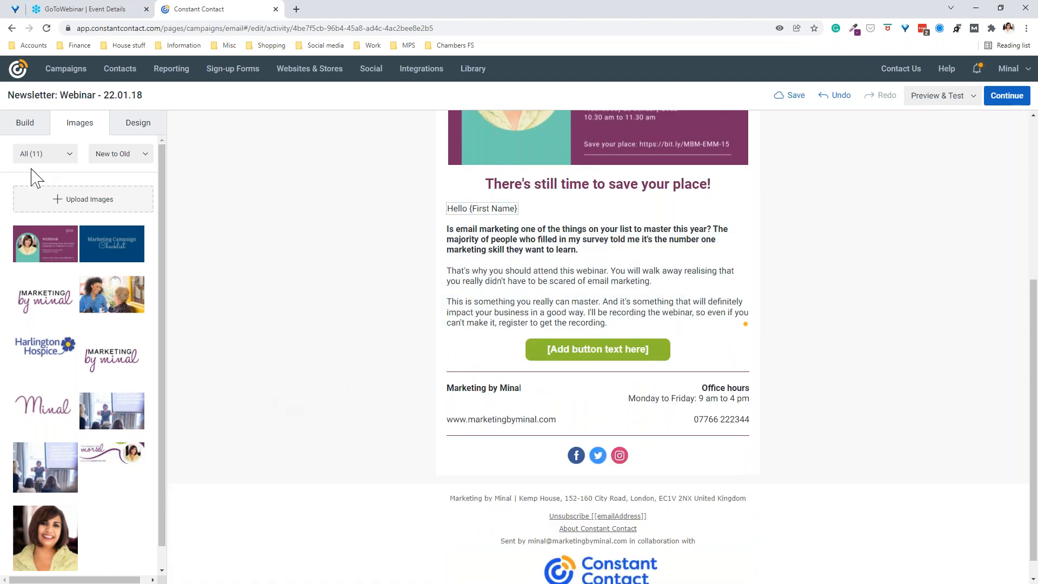
{"action": "left_click", "coordinate": [30, 124]}
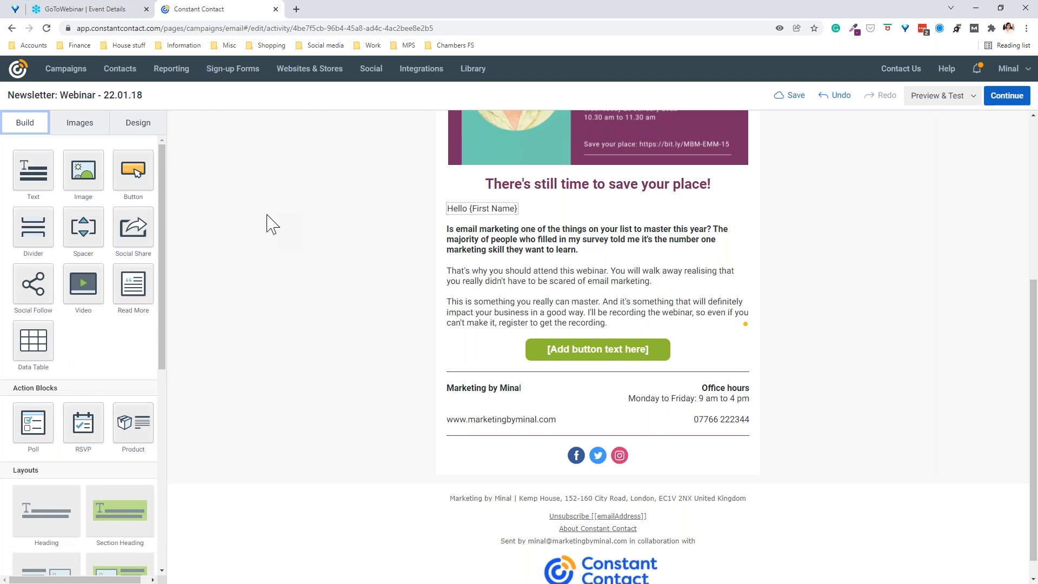
Step: Add an image block below the button and place the Minal image in it
{"action": "left_click_drag", "start_coordinate": [84, 172], "coordinate": [400, 371]}
{"action": "left_click", "coordinate": [80, 123]}
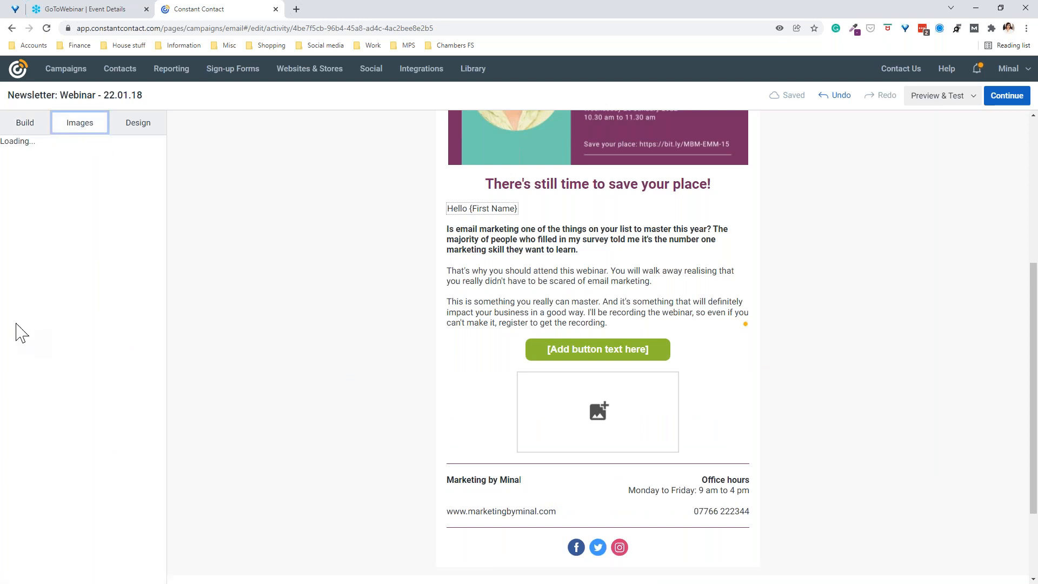
{"action": "left_click_drag", "start_coordinate": [44, 406], "coordinate": [581, 415]}
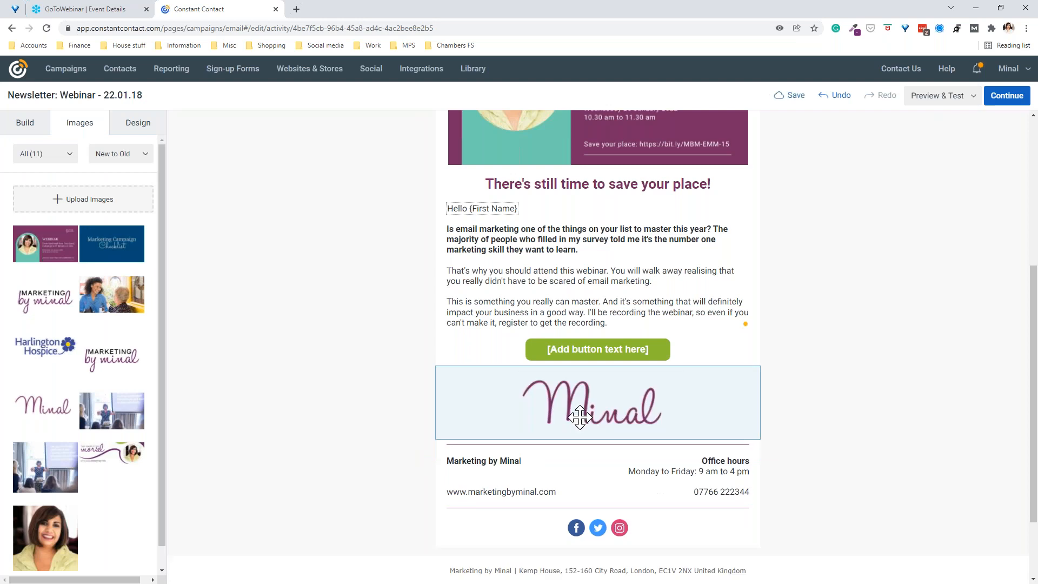
{"action": "left_click", "coordinate": [570, 404]}
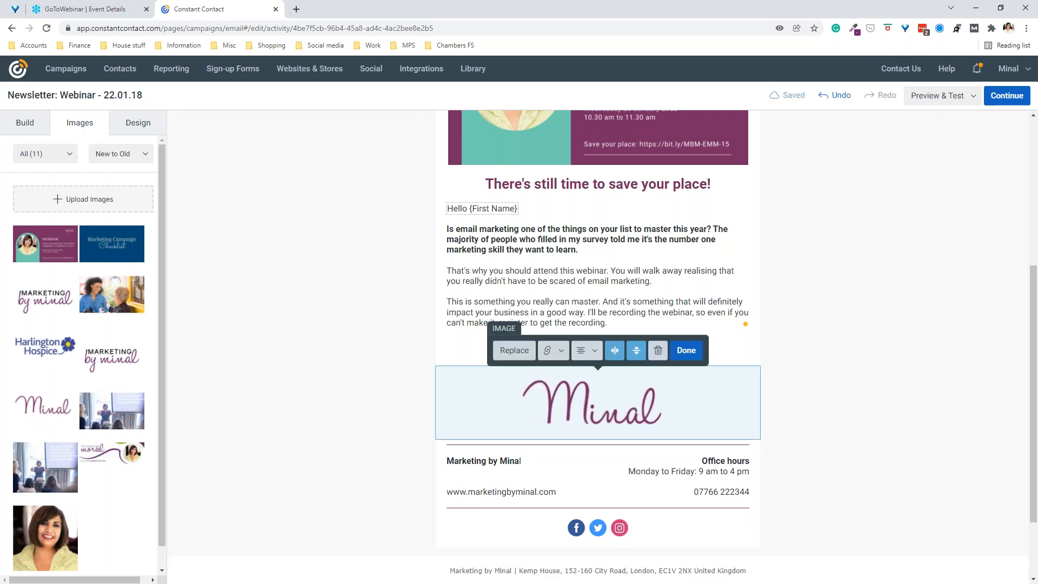
{"action": "left_click", "coordinate": [514, 352]}
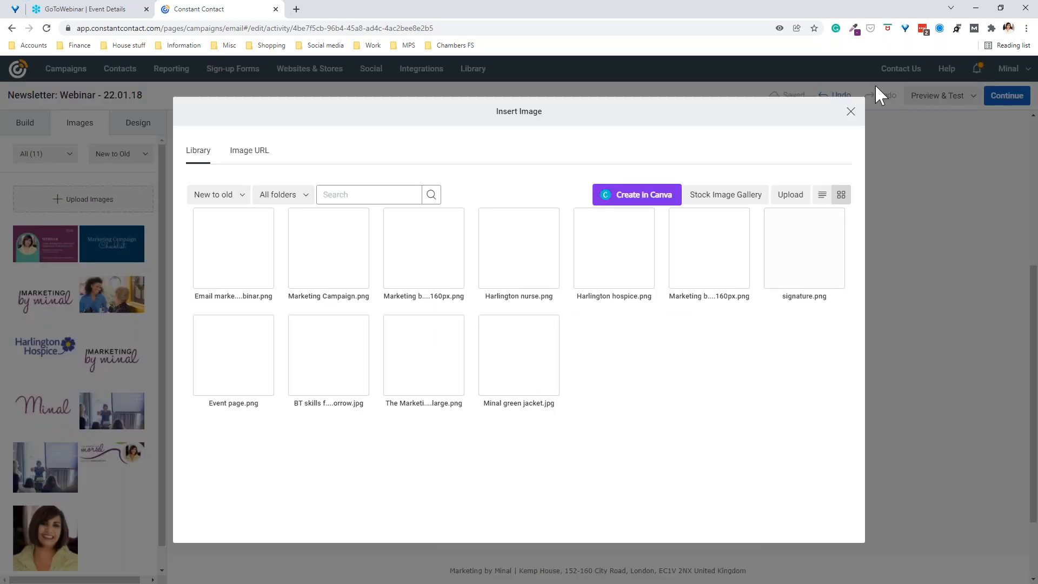
{"action": "left_click", "coordinate": [846, 114]}
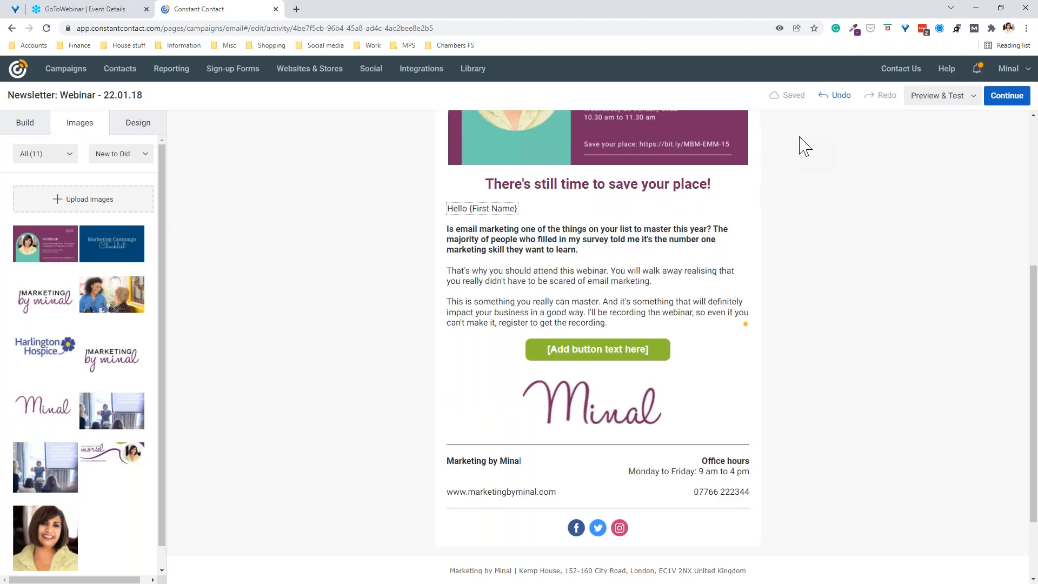
Step: Left-align the Minal signature image and shrink it
{"action": "left_click", "coordinate": [564, 397]}
{"action": "left_click", "coordinate": [591, 358]}
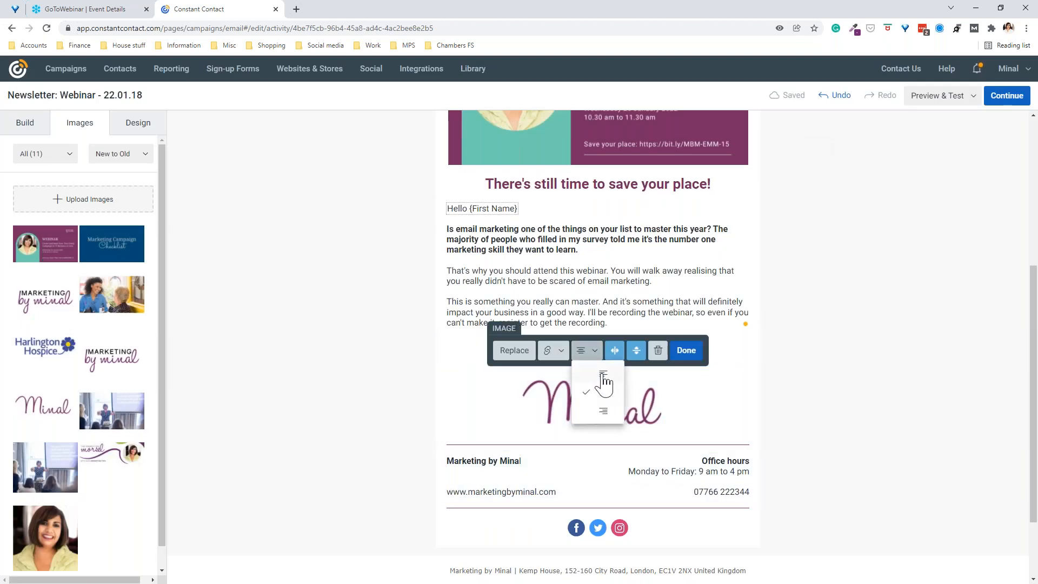
{"action": "left_click", "coordinate": [600, 373]}
{"action": "left_click_drag", "start_coordinate": [602, 428], "coordinate": [543, 404]}
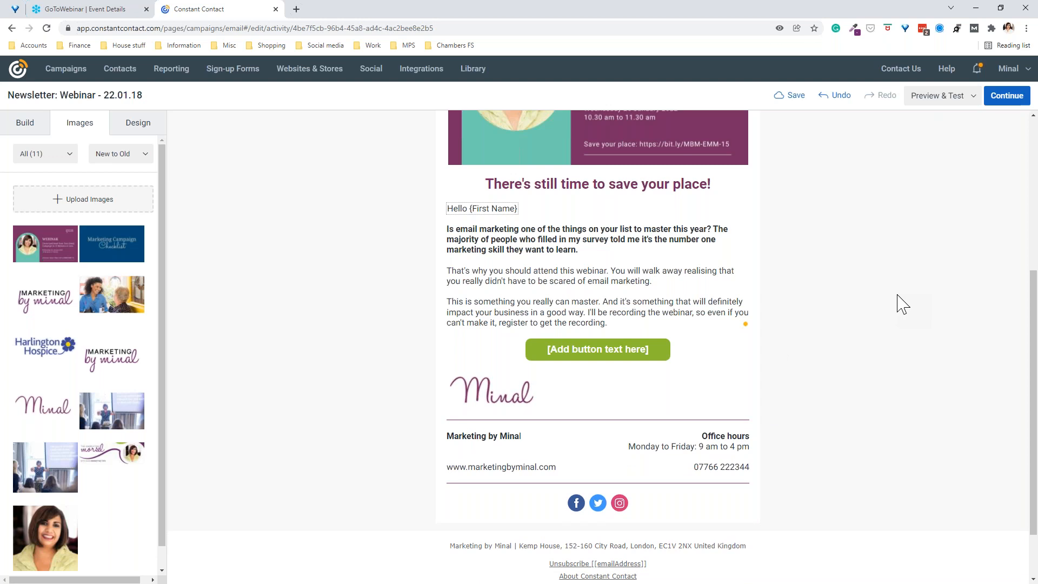
{"action": "left_click", "coordinate": [505, 436]}
{"action": "scroll", "coordinate": [925, 360], "scroll_direction": "up", "scroll_amount": 1}
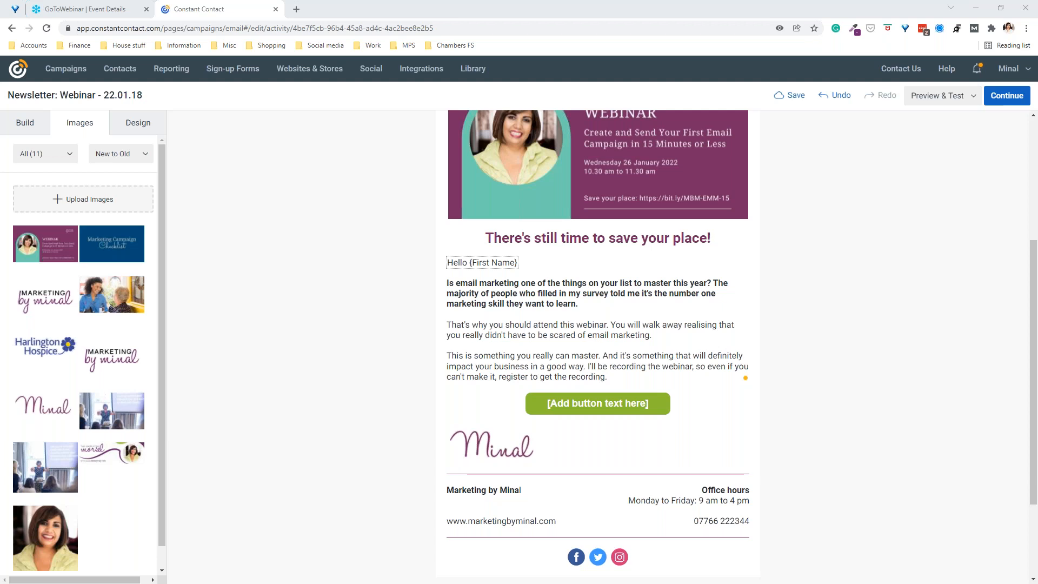
Step: Link the button to the GoToWebinar registration URL and label it 'Save your place now!'
{"action": "left_click", "coordinate": [588, 403]}
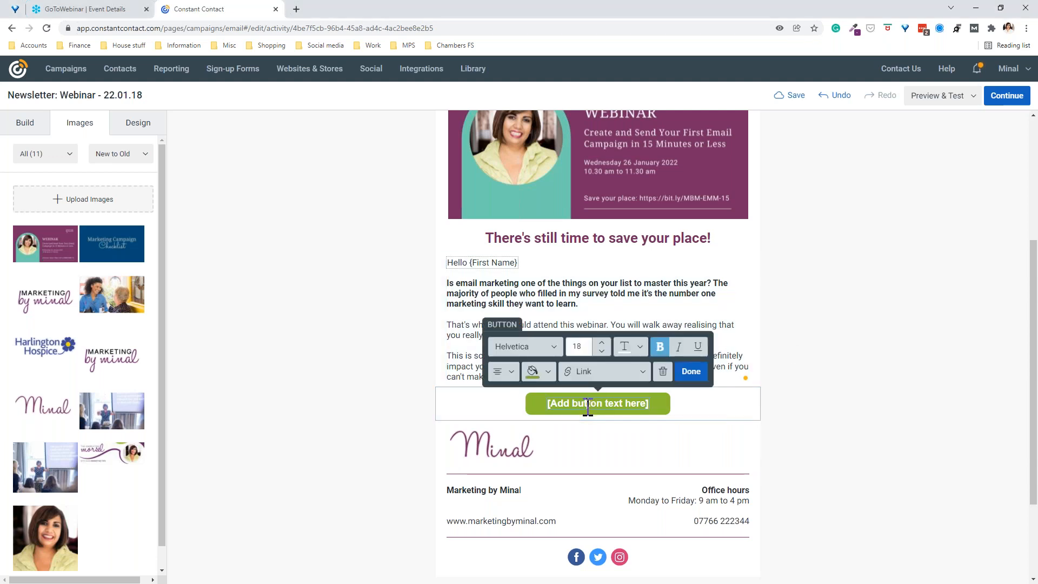
{"action": "left_click", "coordinate": [591, 372]}
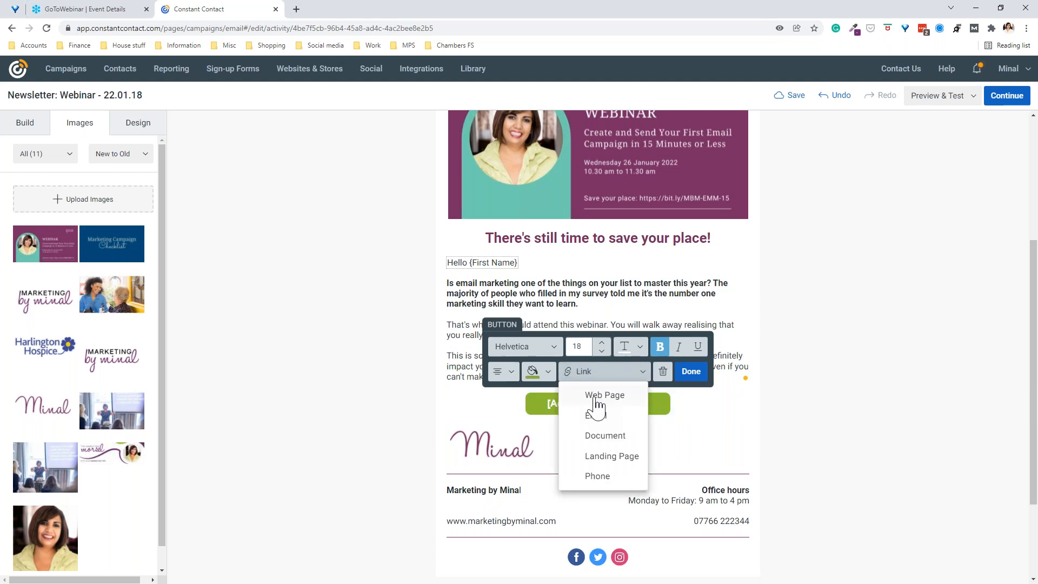
{"action": "left_click", "coordinate": [595, 399]}
{"action": "left_click", "coordinate": [393, 325]}
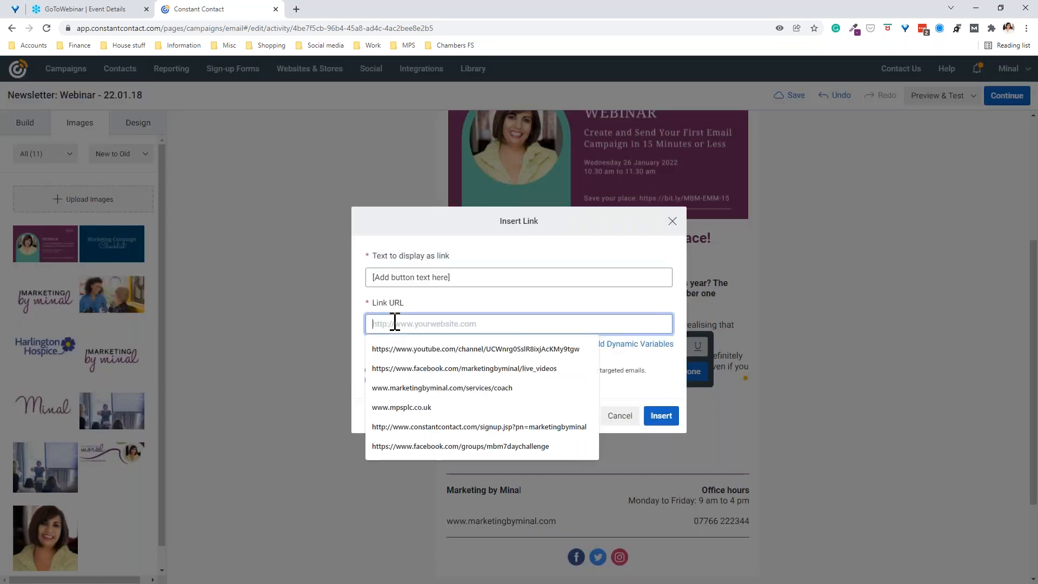
{"action": "key", "text": "ctrl+v"}
{"action": "left_click_drag", "start_coordinate": [375, 277], "coordinate": [499, 266]}
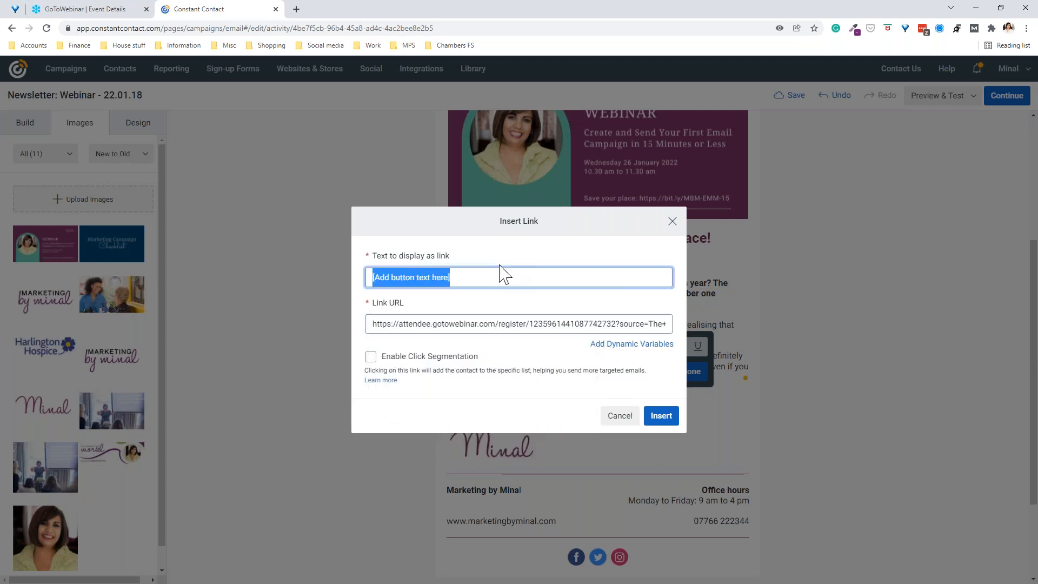
{"action": "type", "text": "Save your place now!"}
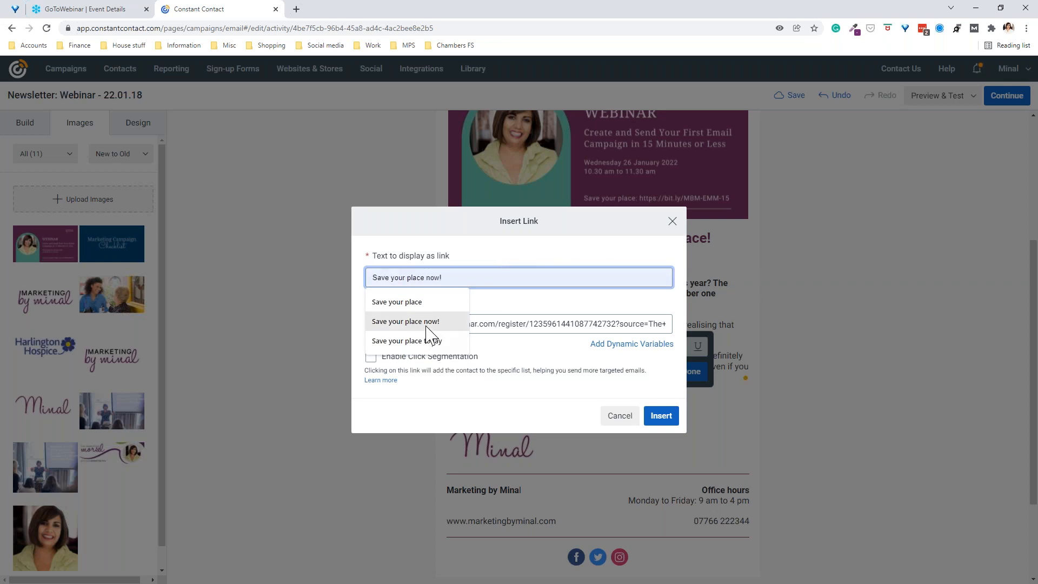
{"action": "left_click", "coordinate": [428, 323]}
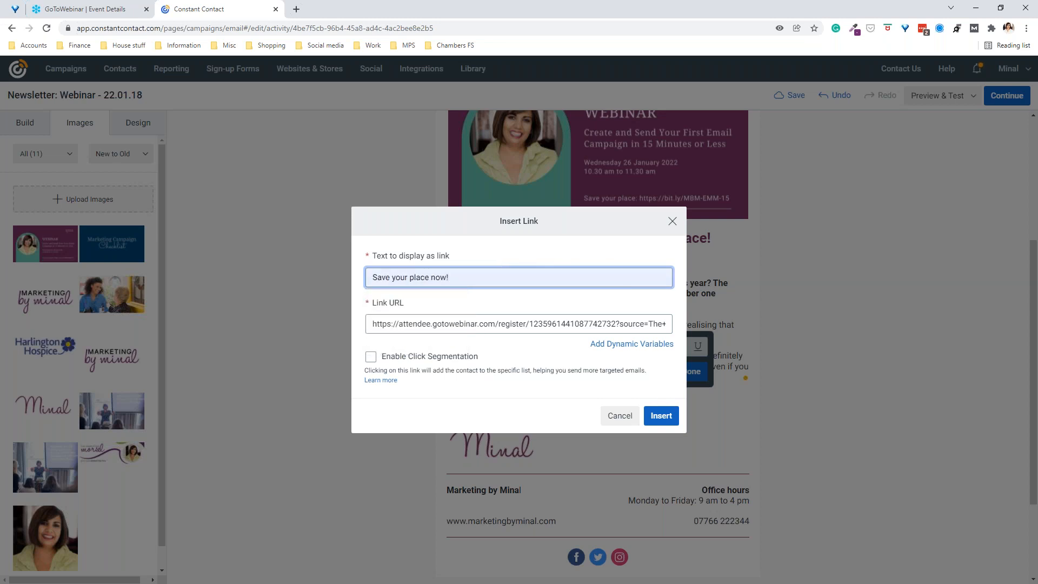
{"action": "left_click", "coordinate": [661, 415]}
{"action": "left_click", "coordinate": [693, 372]}
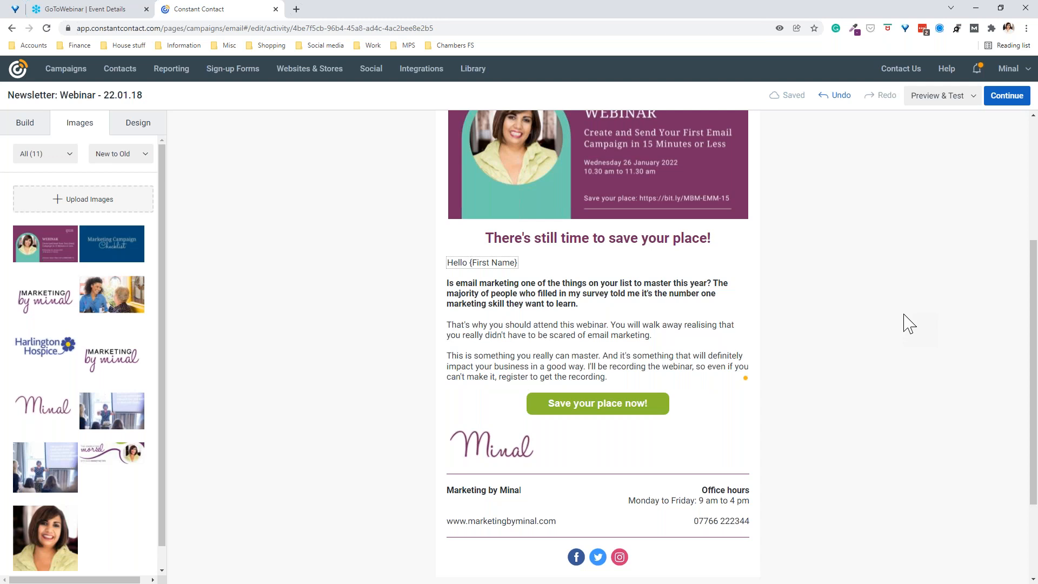
{"action": "scroll", "coordinate": [908, 323], "scroll_direction": "down", "scroll_amount": 4}
{"action": "scroll", "coordinate": [909, 324], "scroll_direction": "up", "scroll_amount": 5}
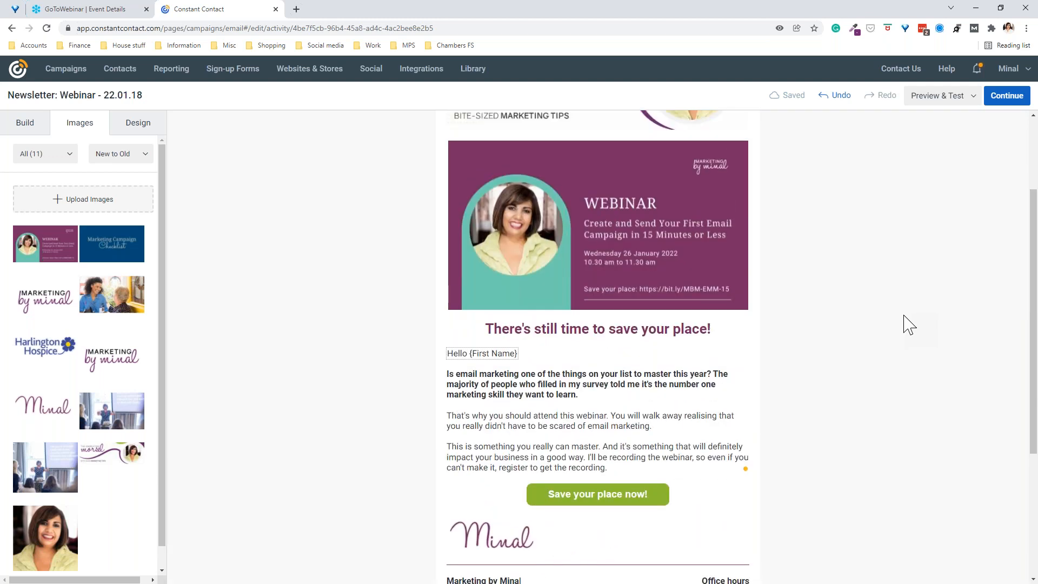
{"action": "scroll", "coordinate": [906, 325], "scroll_direction": "up", "scroll_amount": 3}
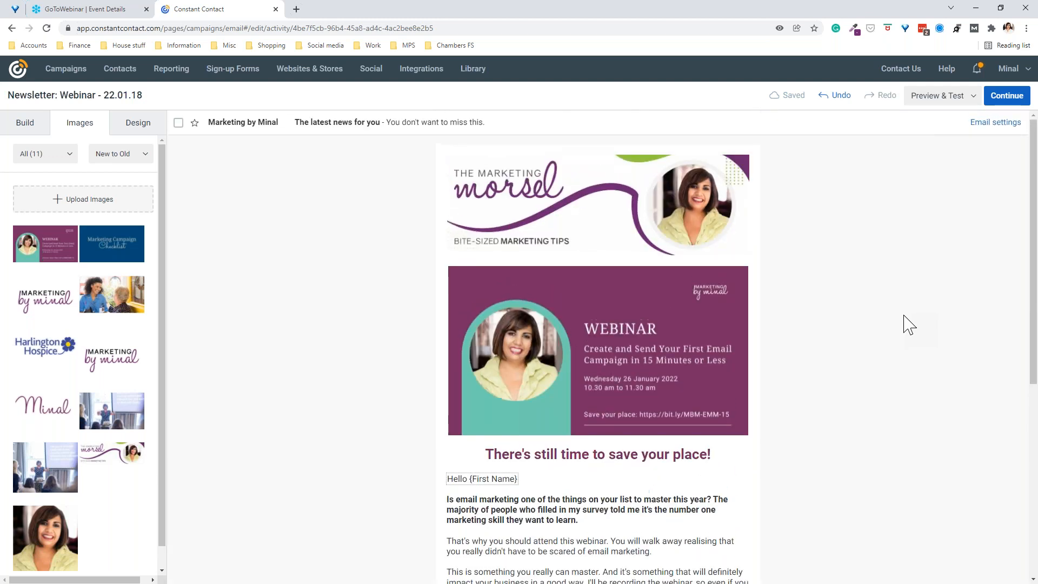
{"action": "scroll", "coordinate": [892, 325], "scroll_direction": "down", "scroll_amount": 2}
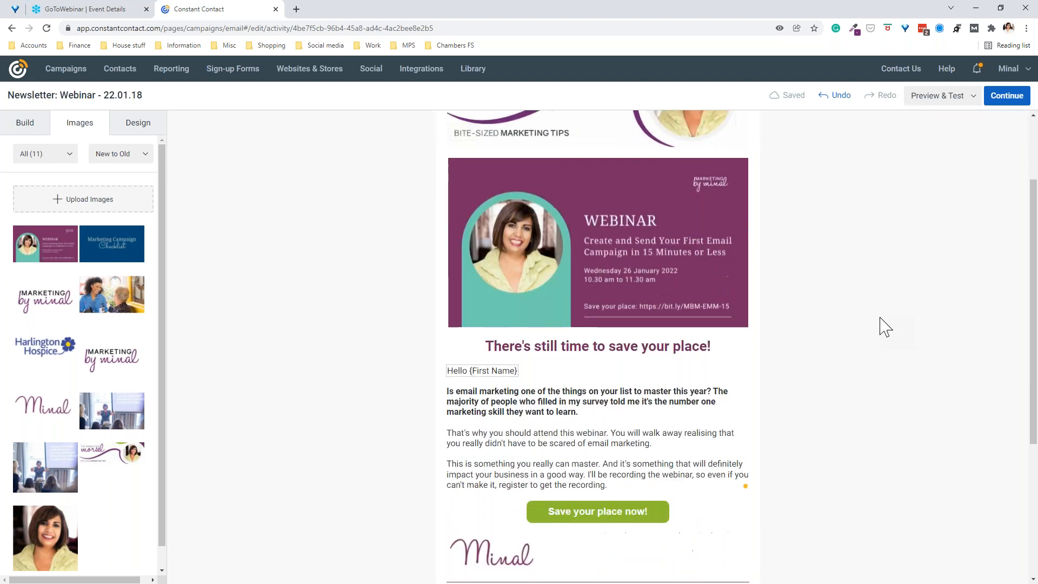
{"action": "scroll", "coordinate": [884, 327], "scroll_direction": "up", "scroll_amount": 2}
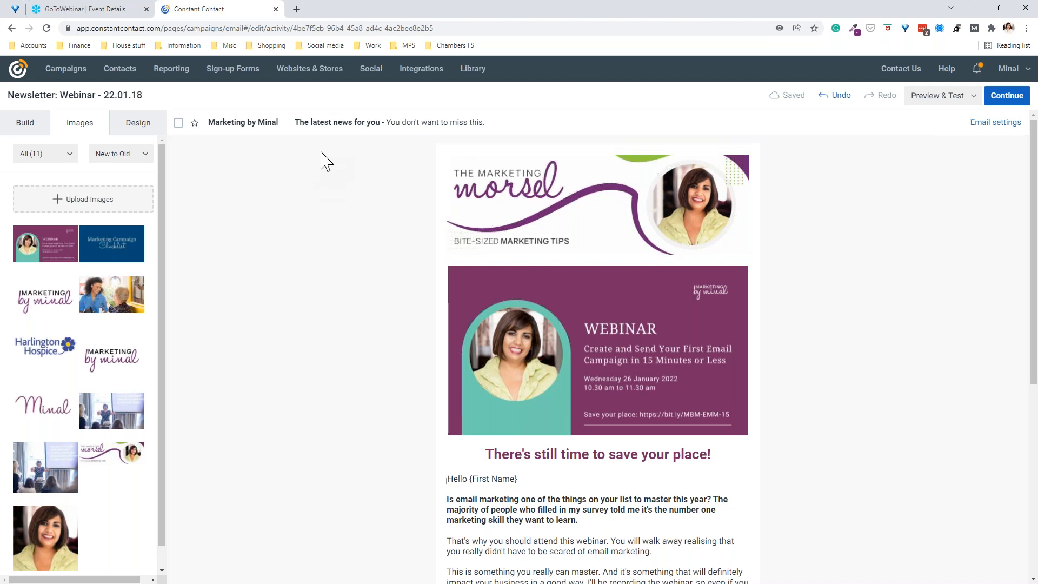
{"action": "left_click", "coordinate": [394, 124]}
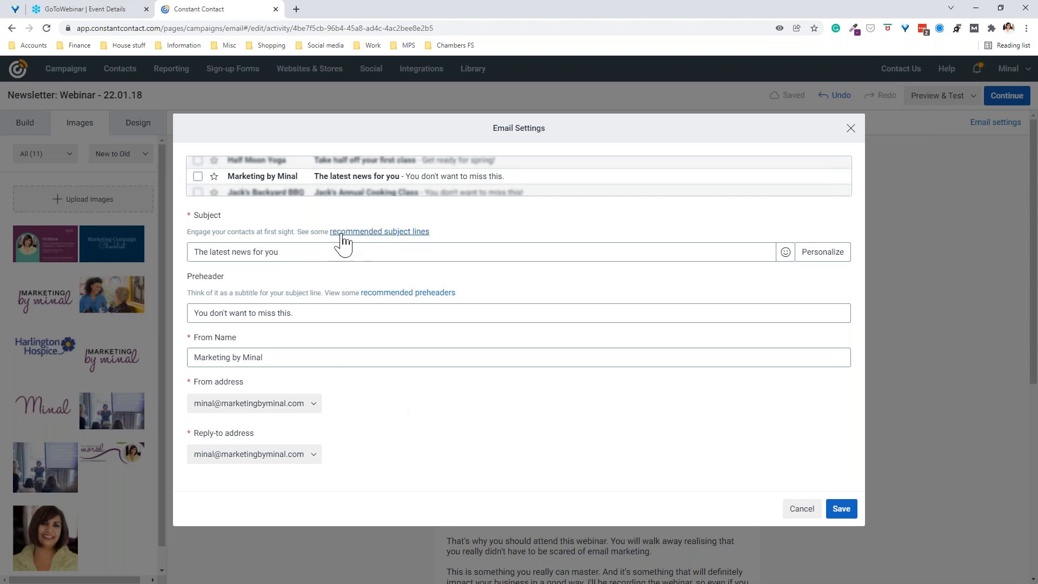
Step: Apply the recommended subject and 'There's still time to save your place!' preheader, then save
{"action": "left_click", "coordinate": [380, 234]}
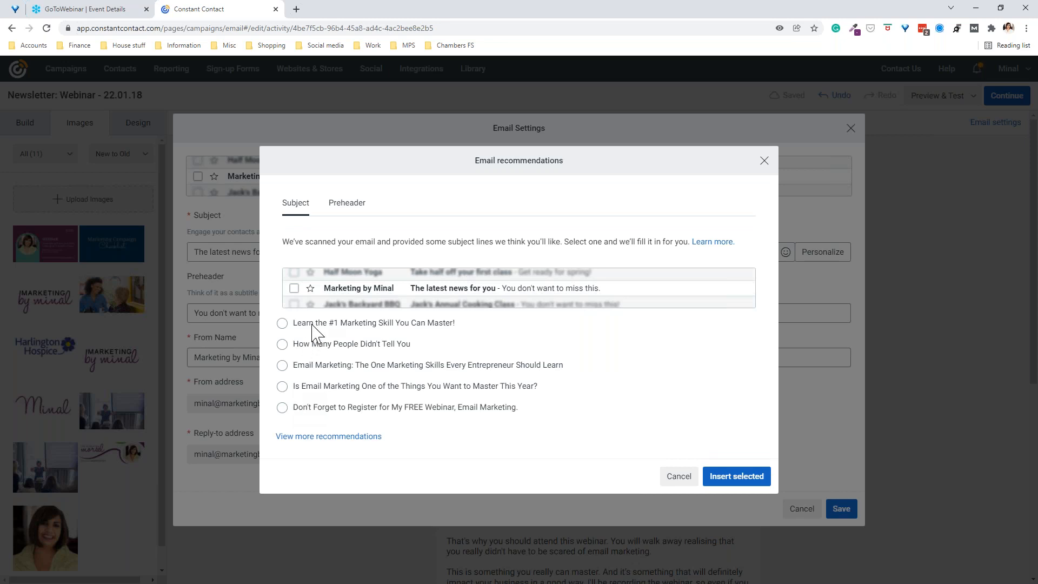
{"action": "left_click", "coordinate": [282, 323]}
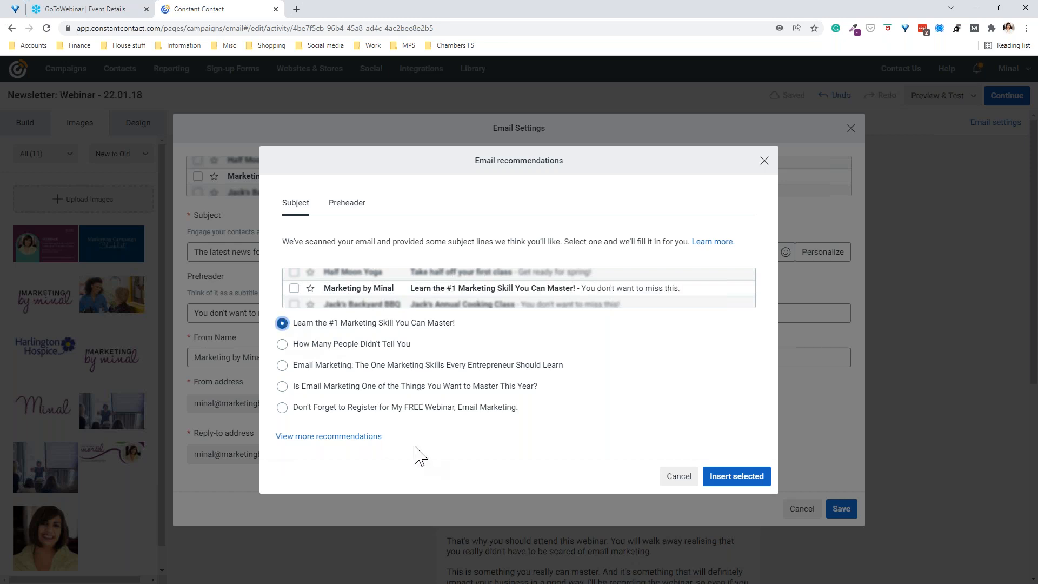
{"action": "left_click", "coordinate": [347, 204]}
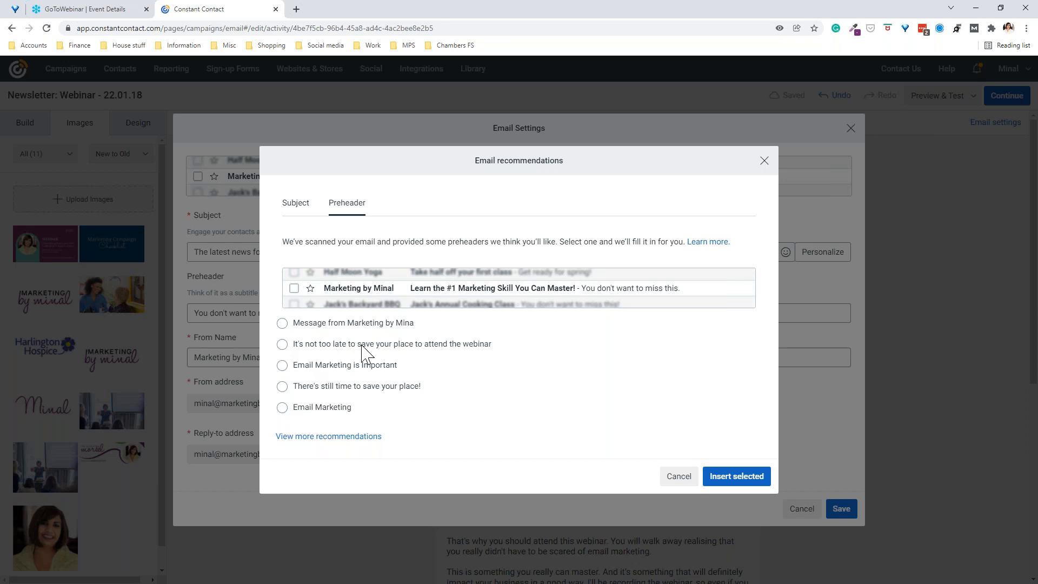
{"action": "left_click", "coordinate": [283, 387]}
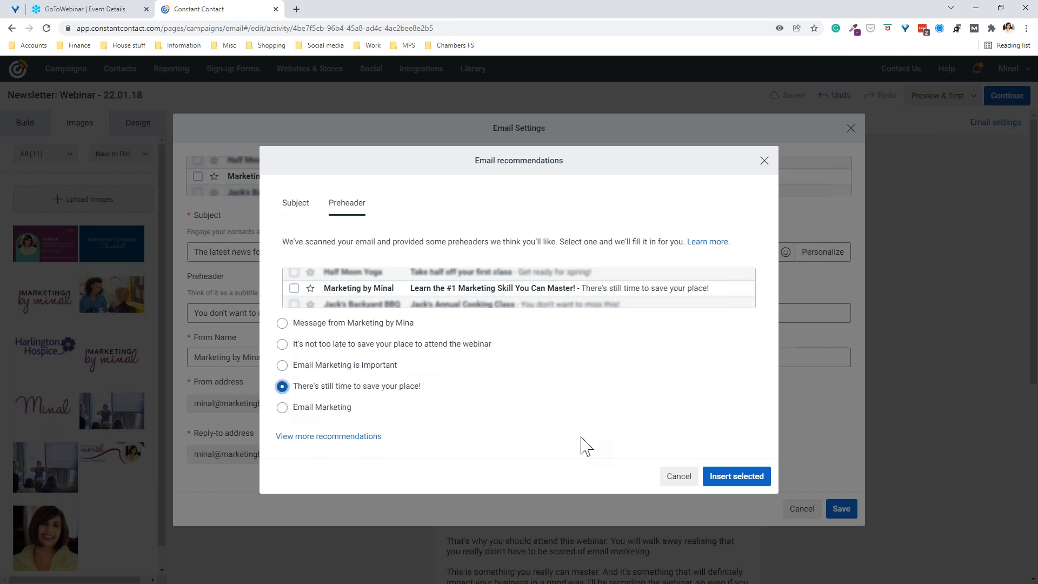
{"action": "left_click", "coordinate": [728, 486]}
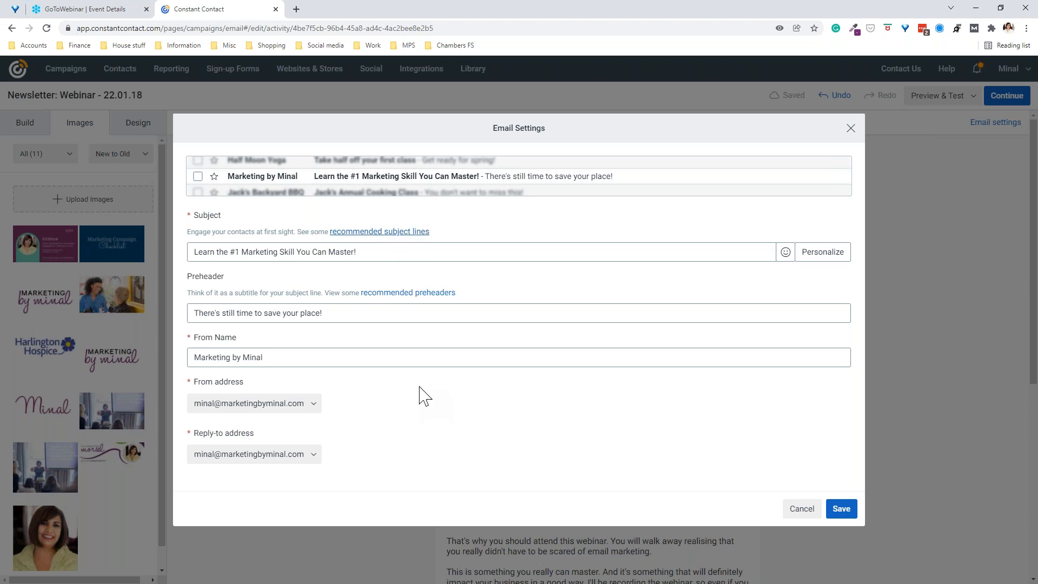
{"action": "left_click", "coordinate": [839, 509]}
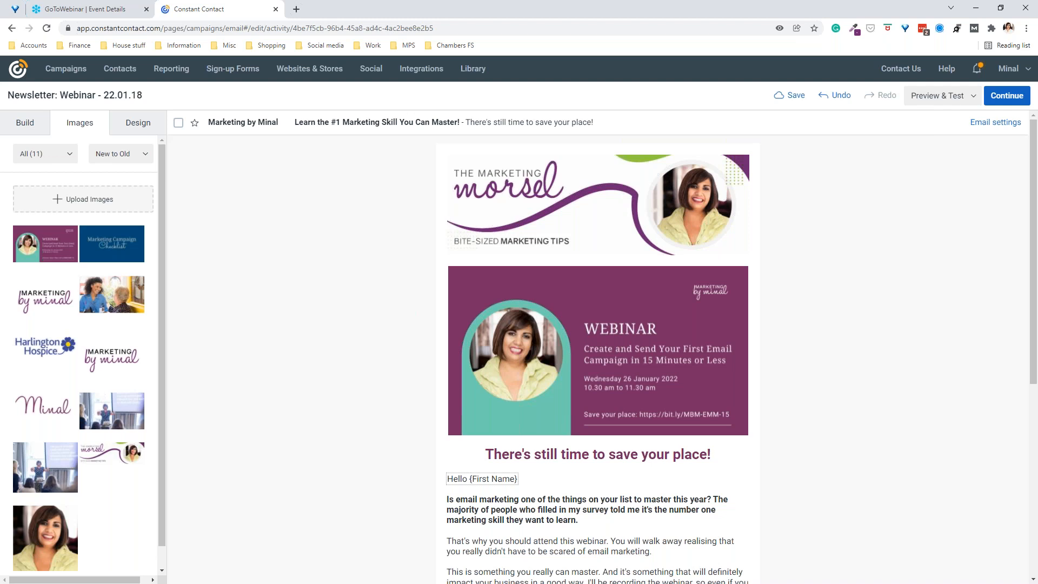
{"action": "left_click", "coordinate": [931, 104]}
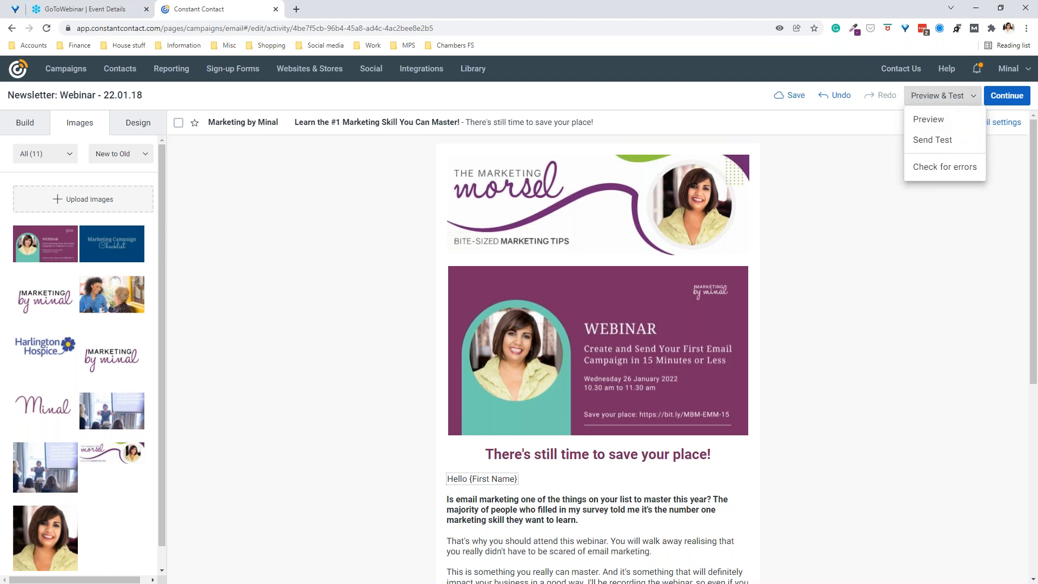
{"action": "left_click", "coordinate": [929, 124]}
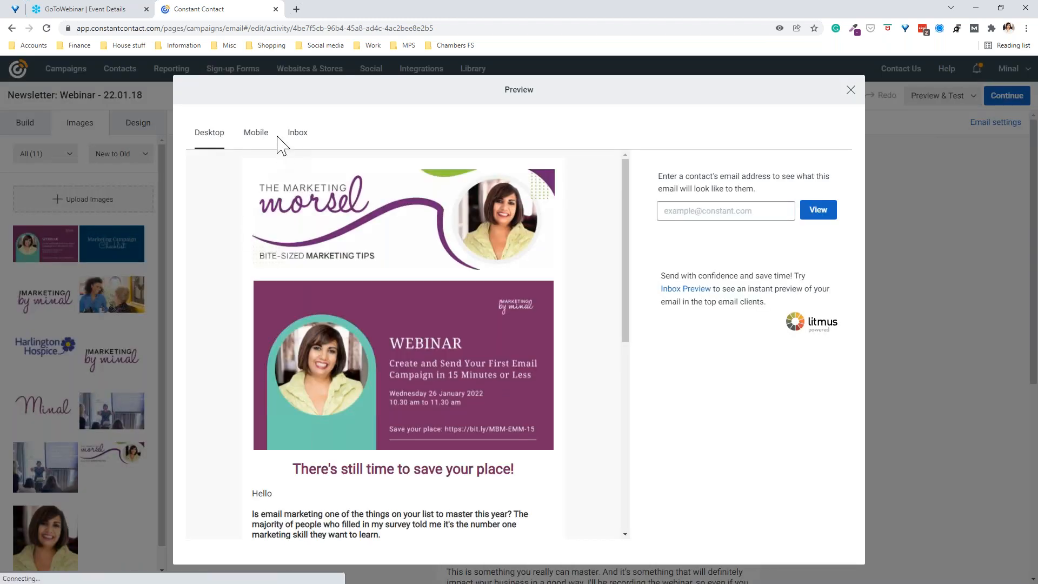
{"action": "left_click", "coordinate": [259, 136]}
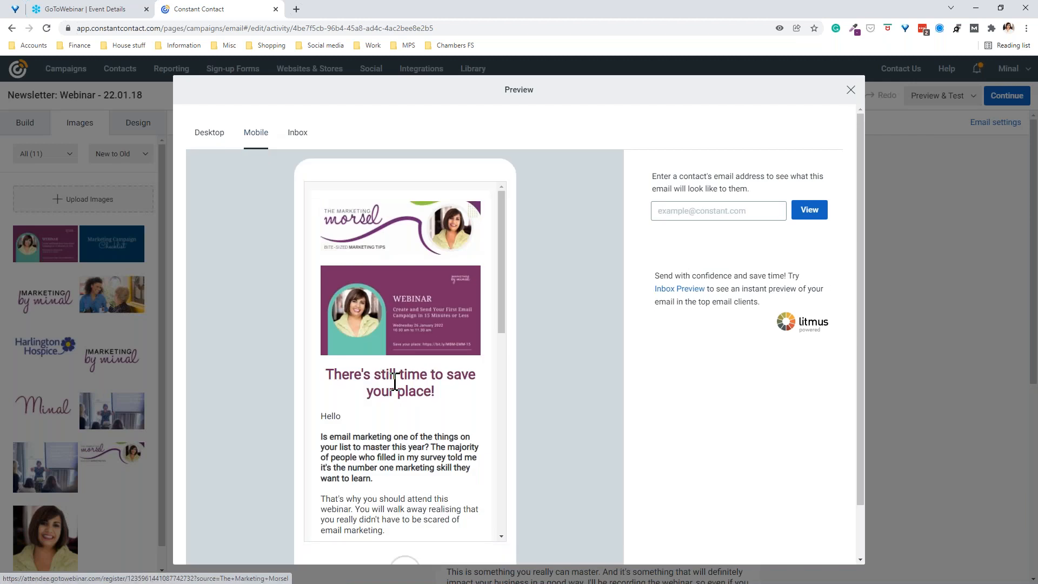
{"action": "scroll", "coordinate": [398, 382], "scroll_direction": "down", "scroll_amount": 3}
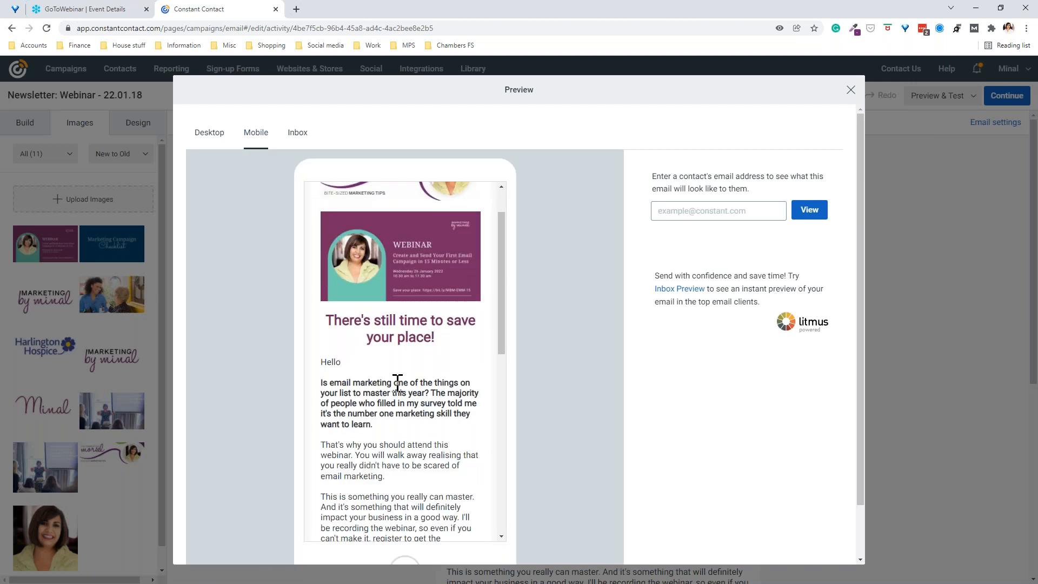
{"action": "left_click", "coordinate": [851, 90]}
{"action": "left_click", "coordinate": [922, 96]}
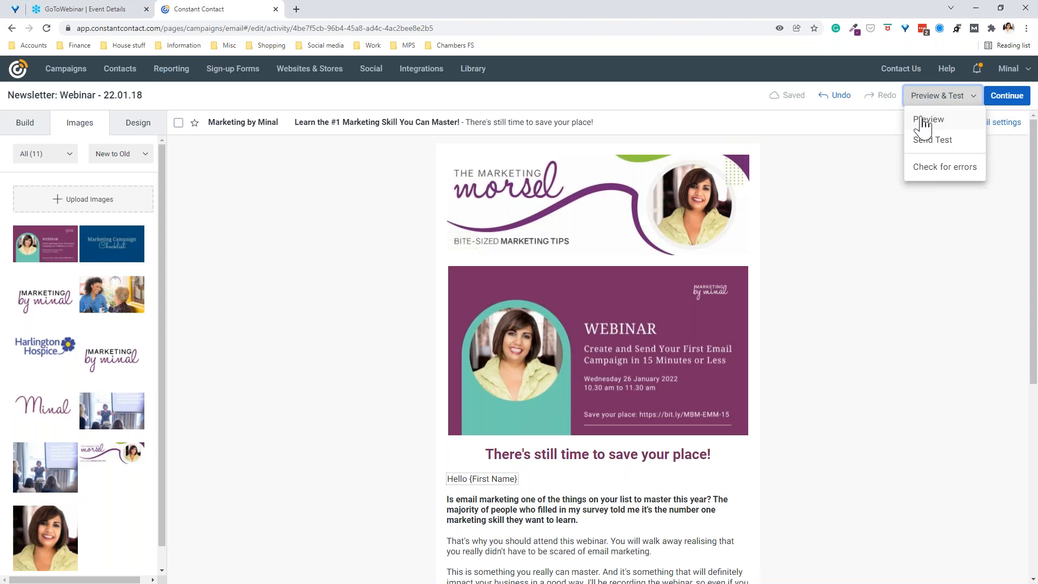
{"action": "left_click", "coordinate": [929, 119]}
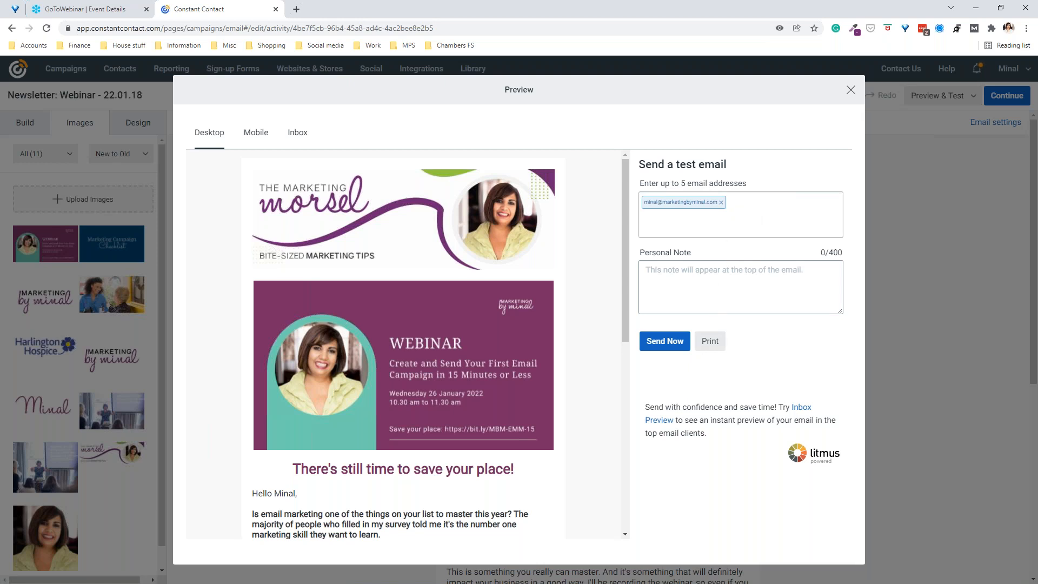
{"action": "left_click", "coordinate": [851, 91]}
{"action": "left_click", "coordinate": [922, 99]}
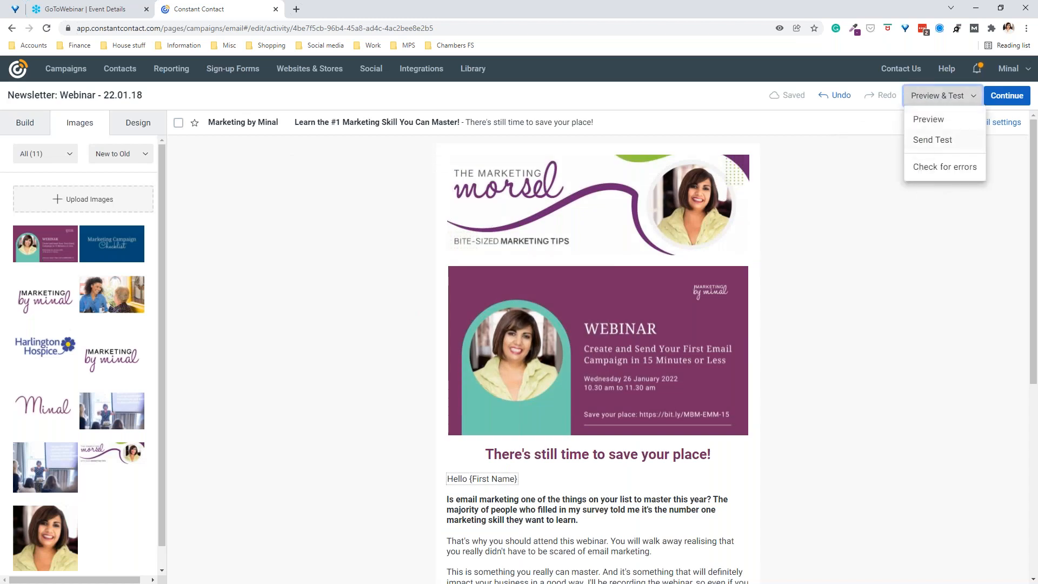
{"action": "left_click", "coordinate": [921, 170]}
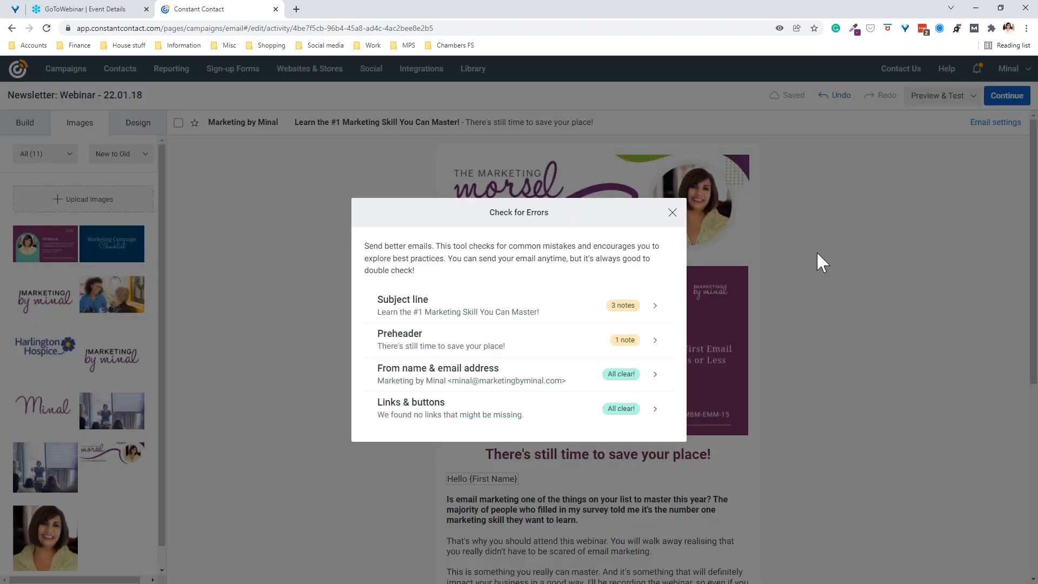
Step: Review the subject line notes, then close the subject line dialog to return to the editor
{"action": "left_click", "coordinate": [656, 314]}
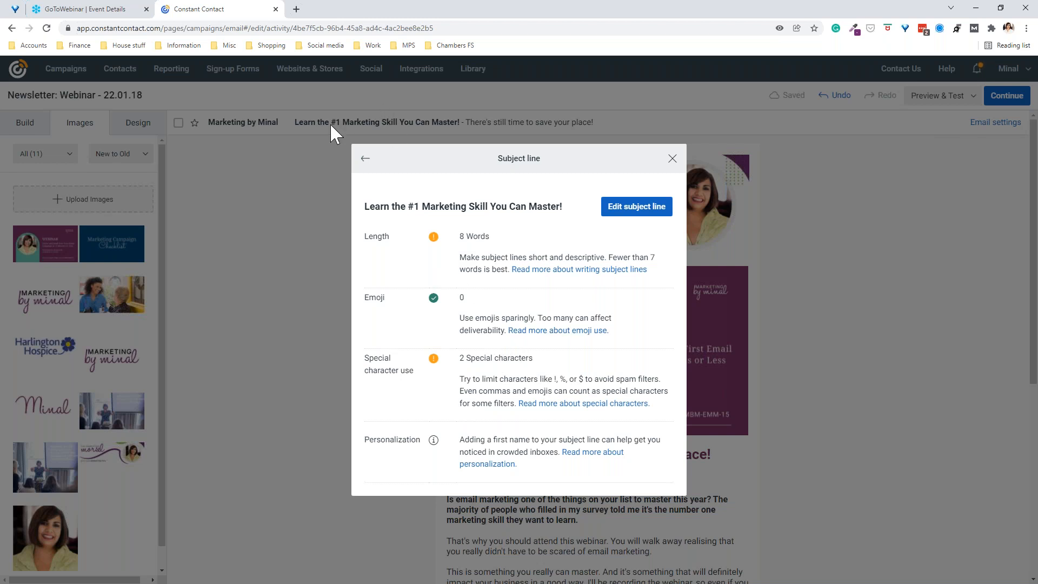
{"action": "left_click", "coordinate": [672, 158]}
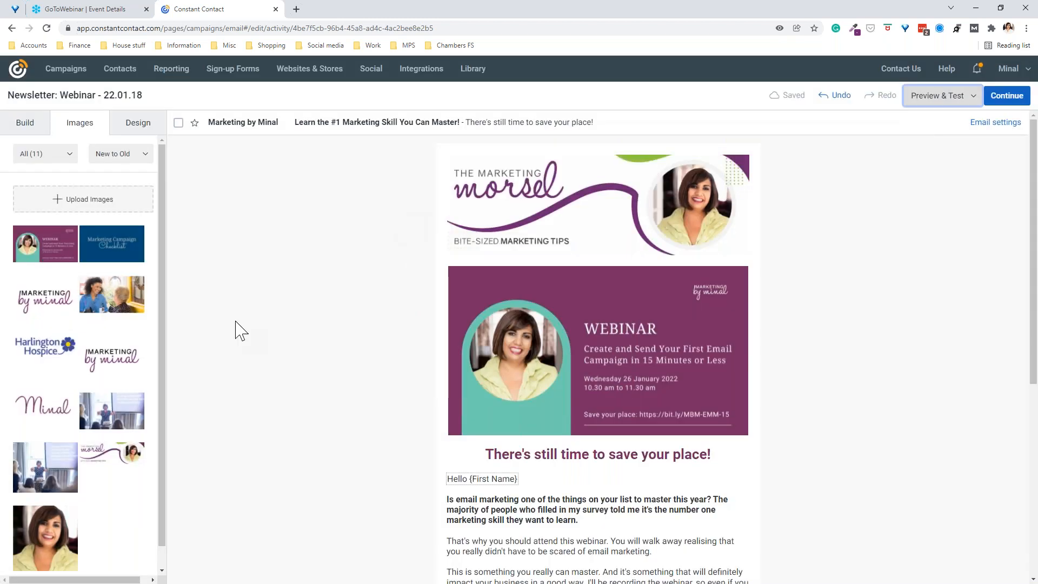
Step: Delete '#1' so the subject reads 'Learn the Marketing Skill You Can Master!' and save
{"action": "left_click", "coordinate": [379, 130]}
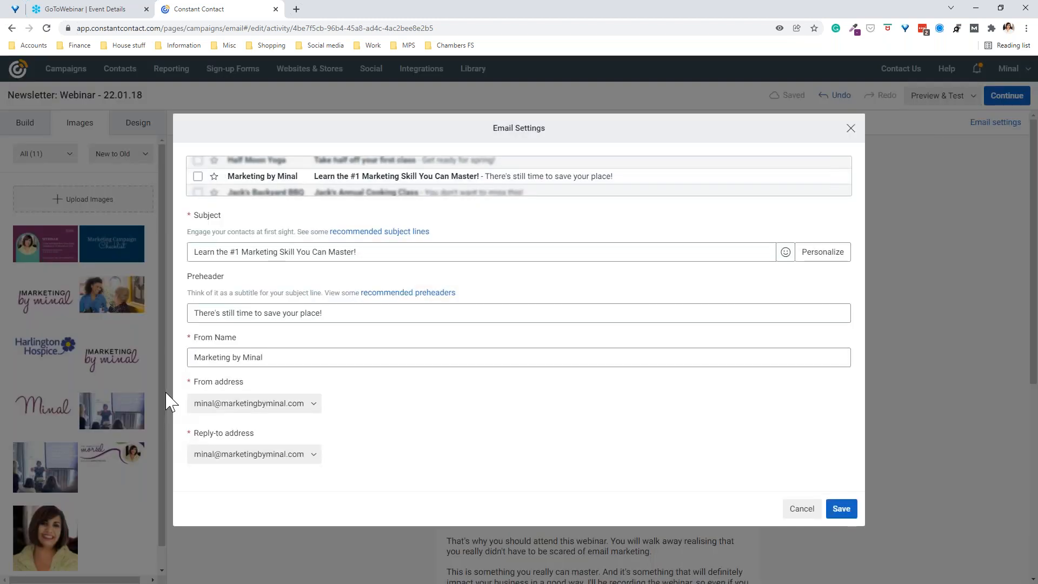
{"action": "left_click", "coordinate": [240, 252]}
{"action": "left_click", "coordinate": [228, 251], "text": "shift"}
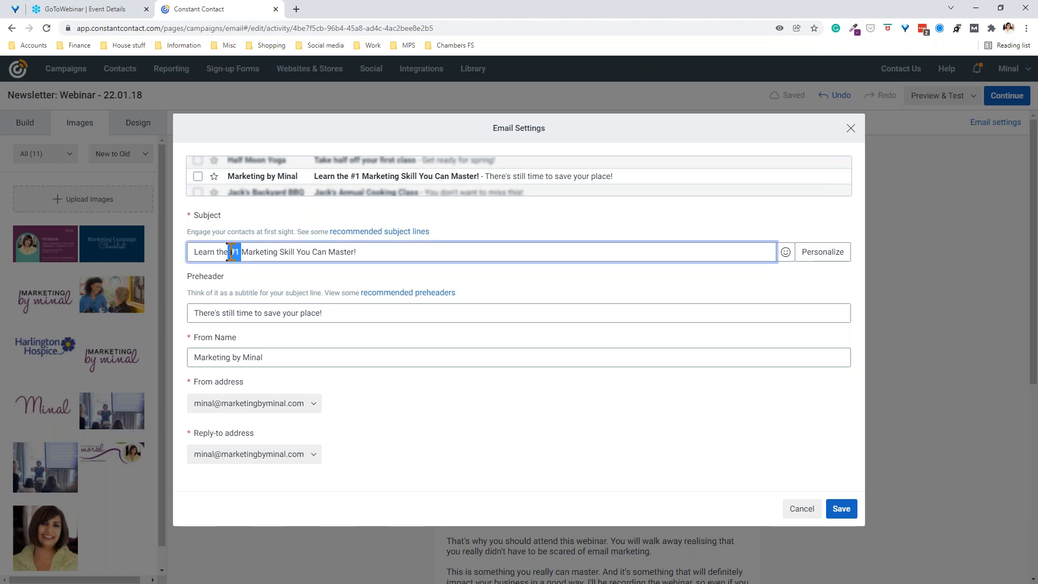
{"action": "key", "text": "BackSpace"}
{"action": "key", "text": "BackSpace"}
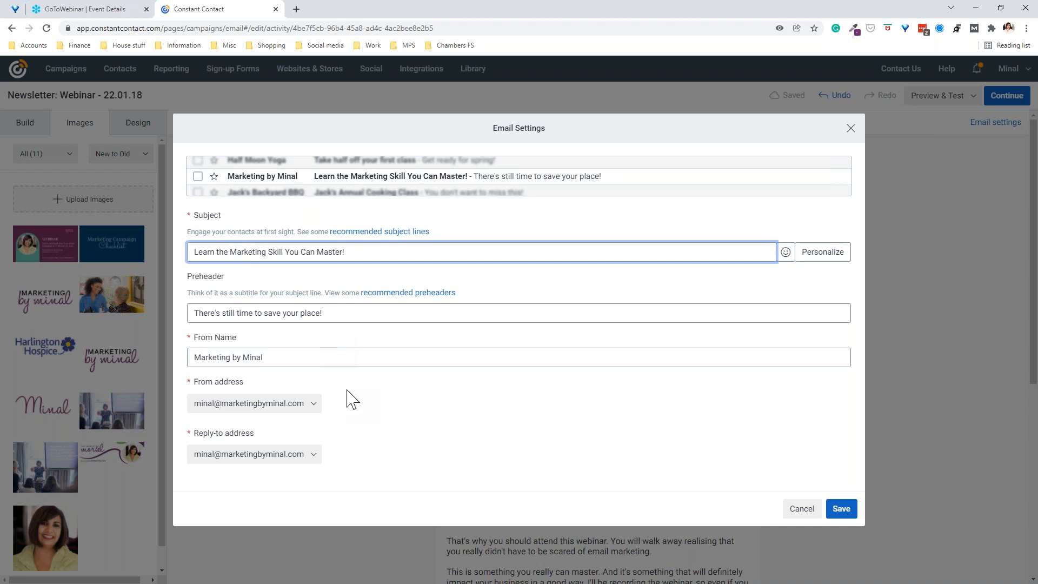
{"action": "left_click", "coordinate": [847, 517]}
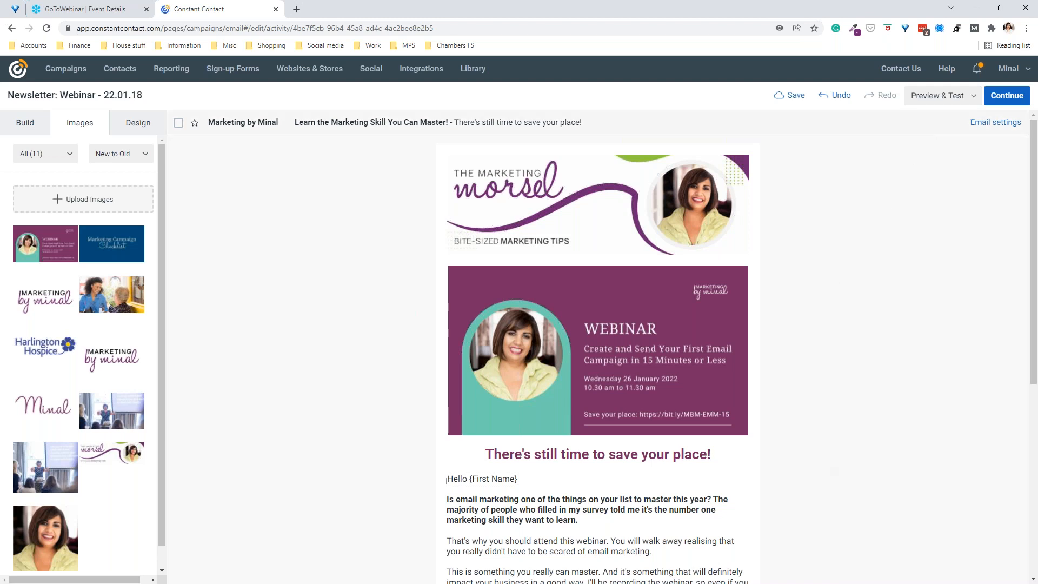
Step: Continue to scheduling, select the Newsletter list, and set the send date to February 1
{"action": "left_click", "coordinate": [1013, 96]}
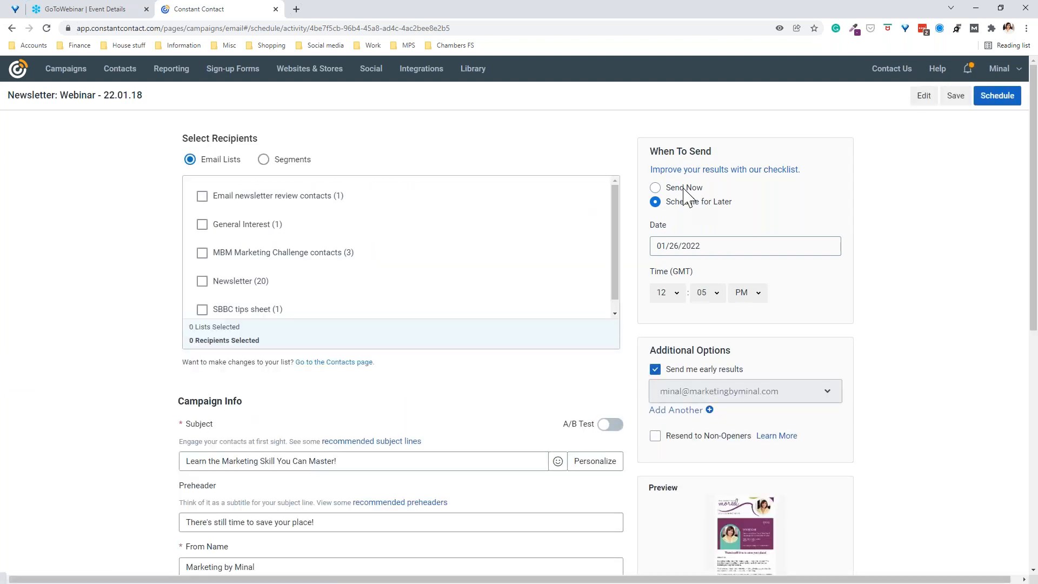
{"action": "left_click", "coordinate": [239, 282]}
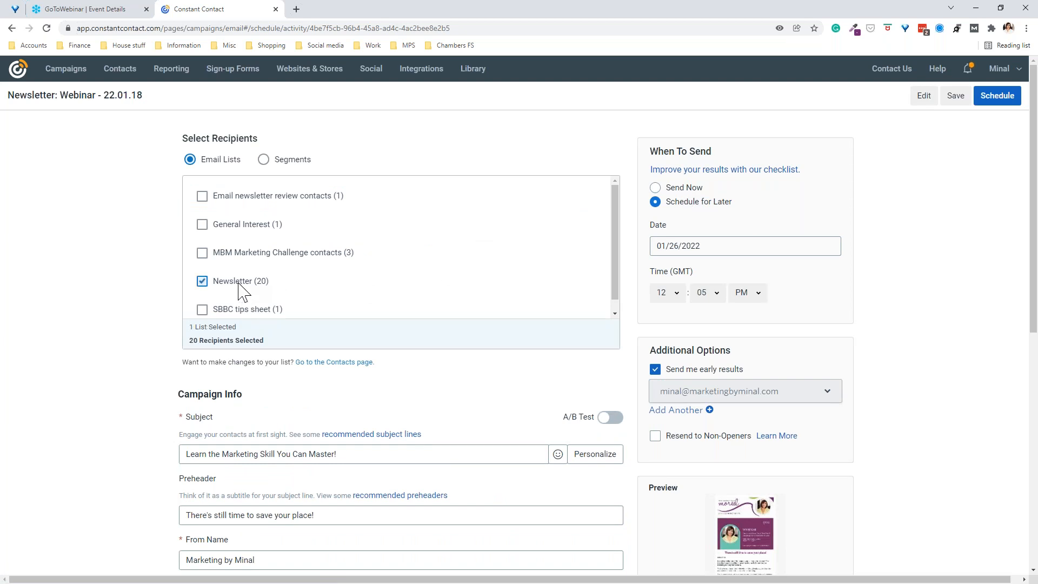
{"action": "left_click", "coordinate": [737, 246]}
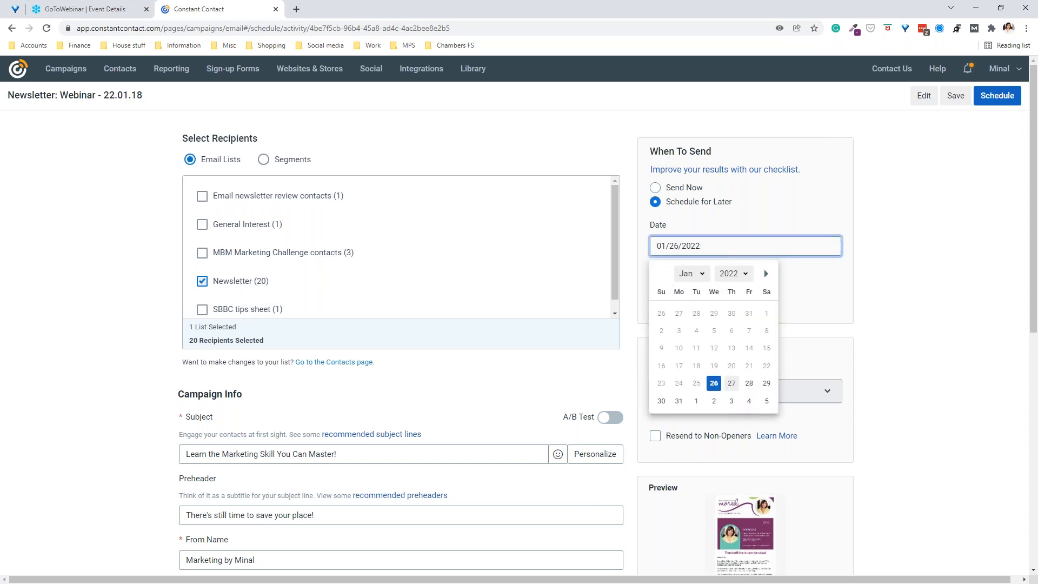
{"action": "left_click", "coordinate": [696, 400]}
Step: Set the send time to 11:00 AM and turn off early results
{"action": "left_click", "coordinate": [668, 292]}
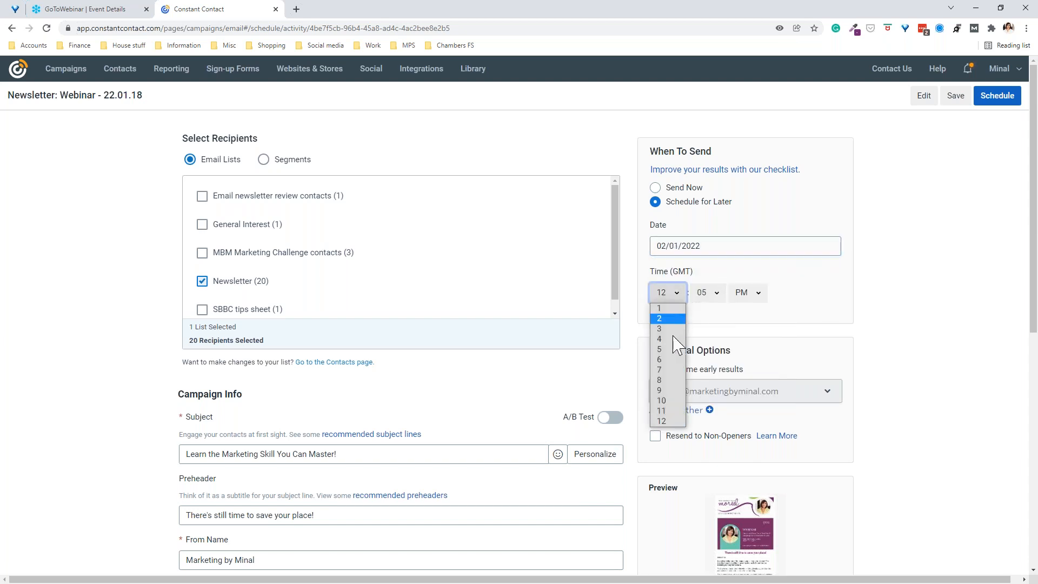
{"action": "left_click", "coordinate": [661, 411]}
{"action": "left_click", "coordinate": [710, 295]}
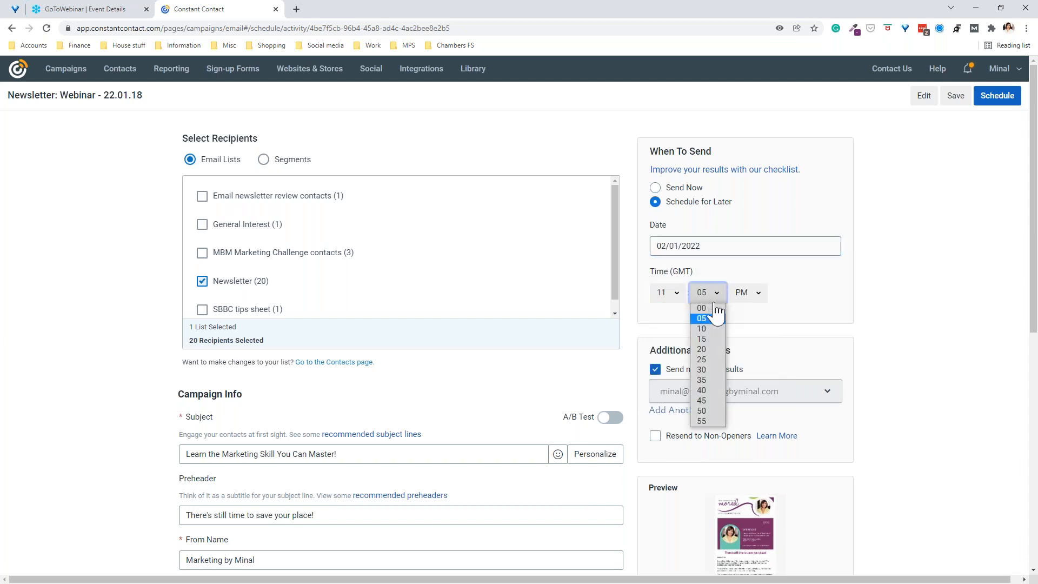
{"action": "left_click", "coordinate": [707, 308]}
{"action": "left_click", "coordinate": [744, 294]}
{"action": "left_click", "coordinate": [741, 308]}
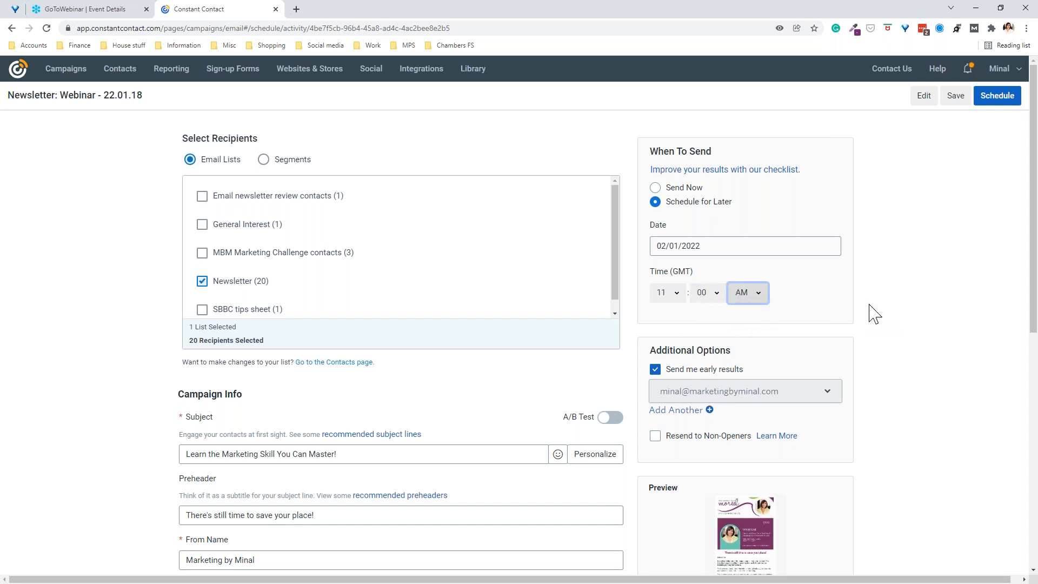
{"action": "left_click", "coordinate": [656, 369]}
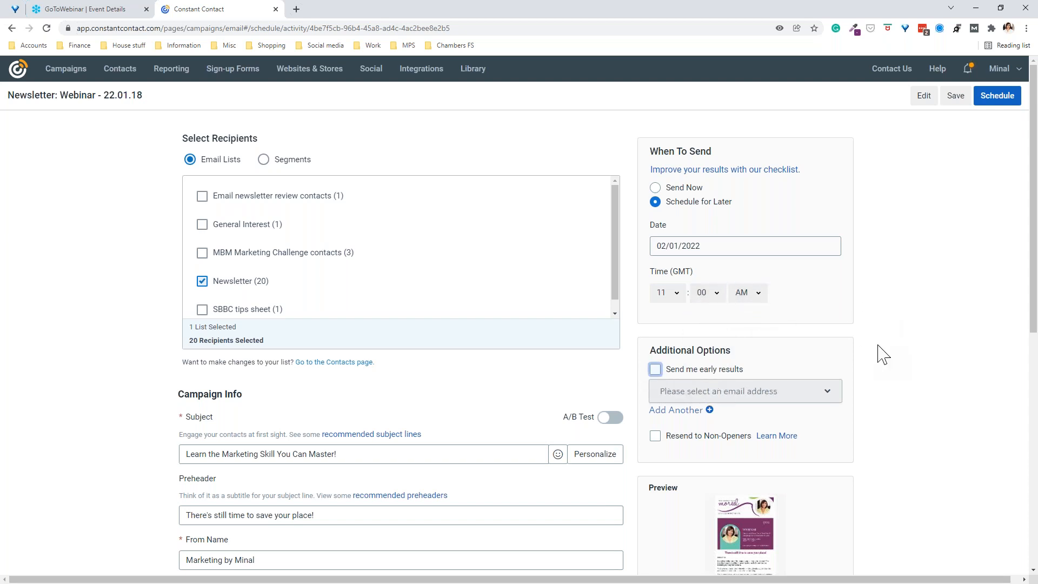
{"action": "scroll", "coordinate": [883, 340], "scroll_direction": "down", "scroll_amount": 2}
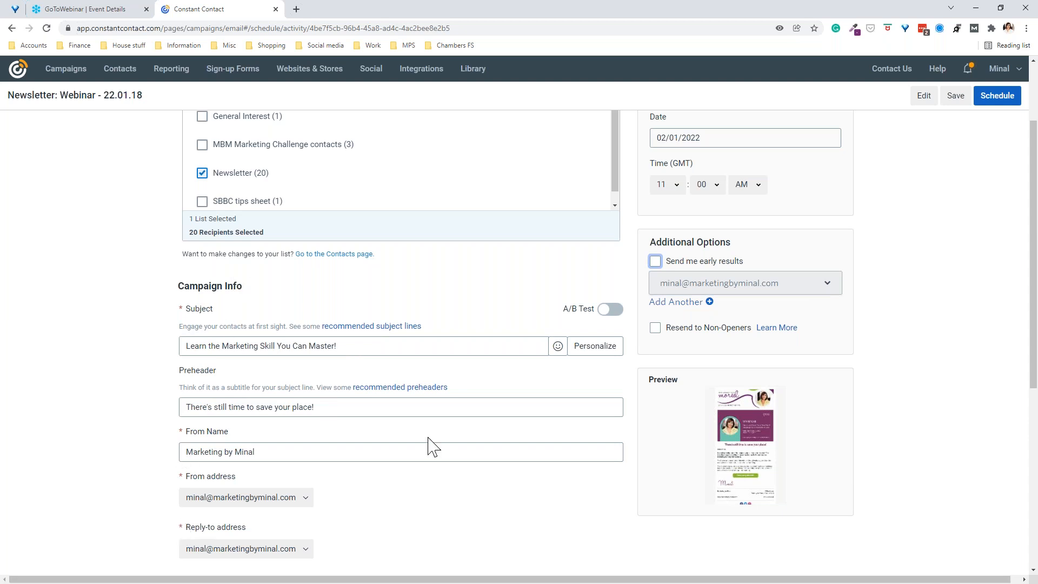
{"action": "left_click", "coordinate": [614, 313]}
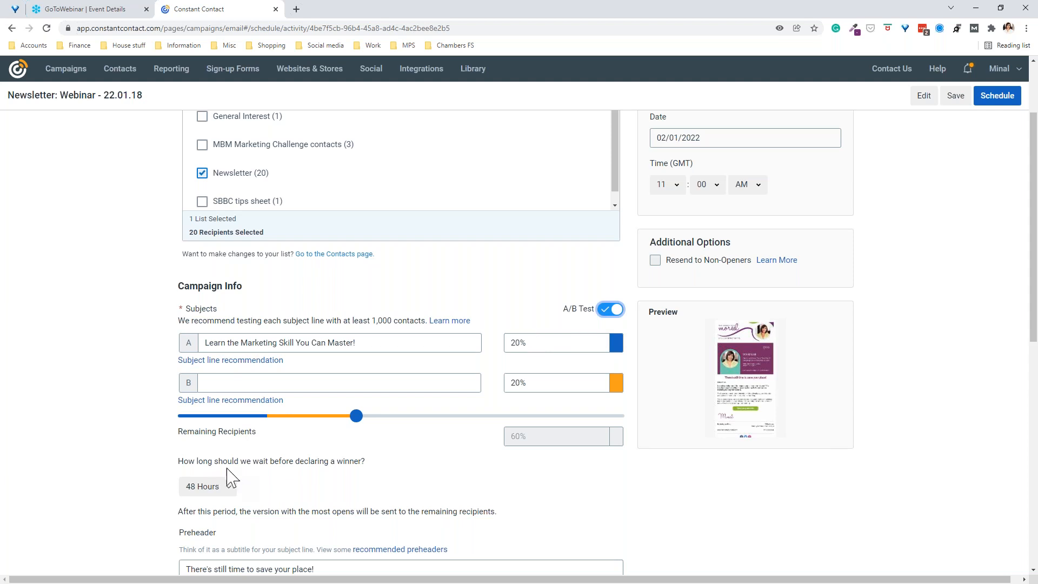
{"action": "scroll", "coordinate": [294, 462], "scroll_direction": "down", "scroll_amount": 2}
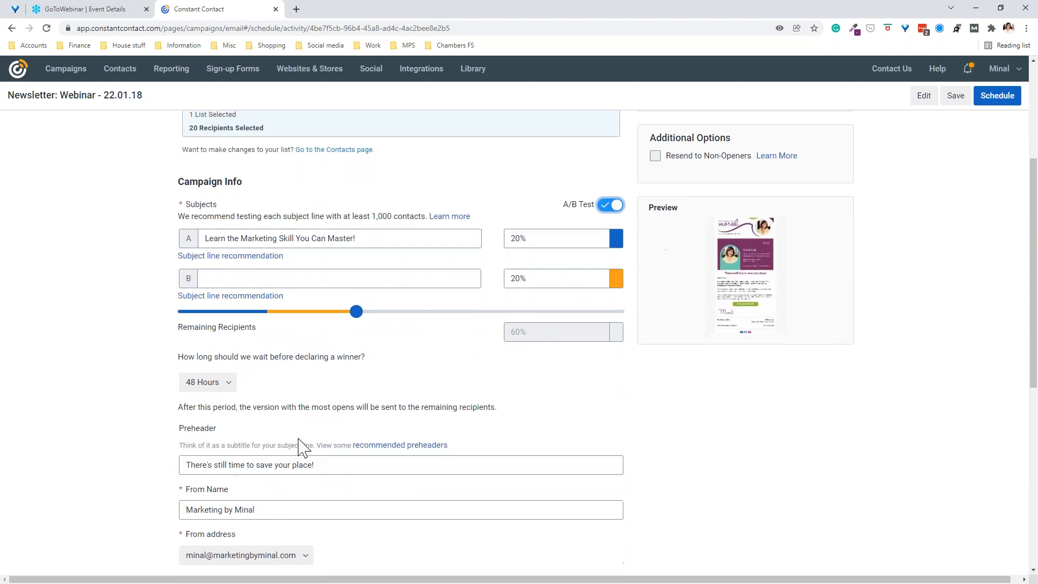
{"action": "left_click", "coordinate": [228, 381]}
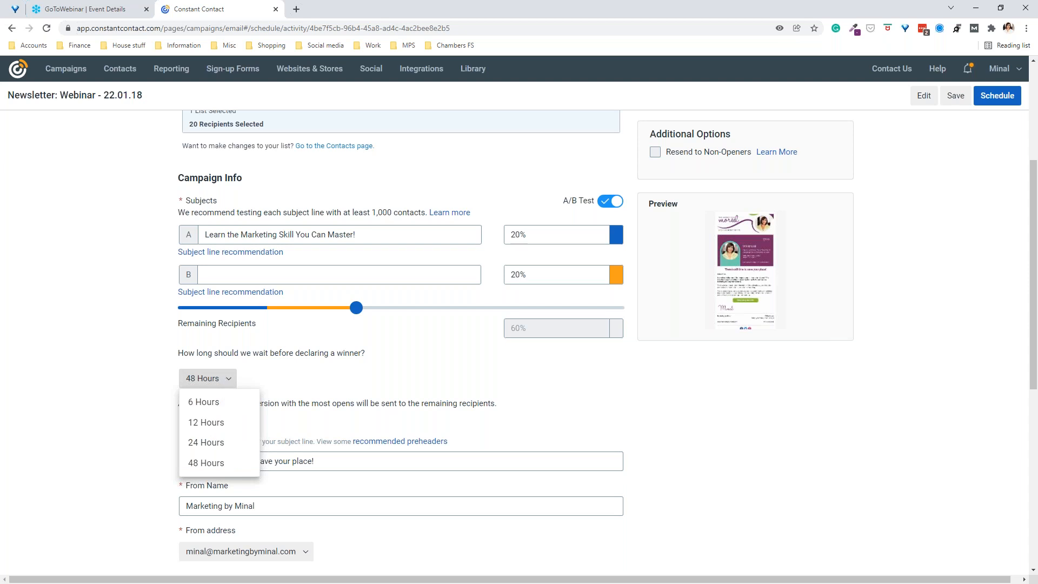
{"action": "left_click", "coordinate": [368, 375]}
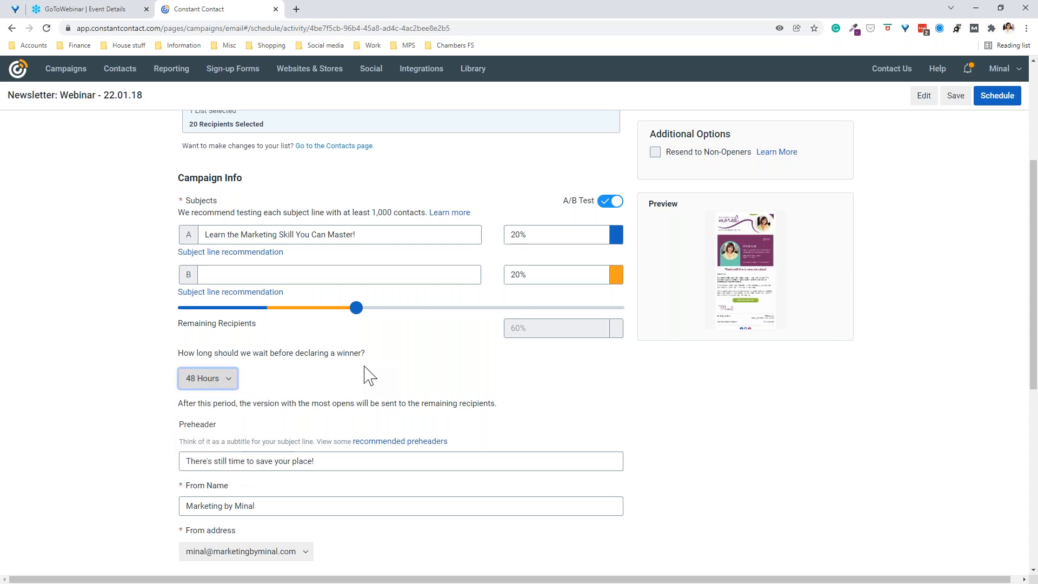
{"action": "left_click", "coordinate": [613, 202]}
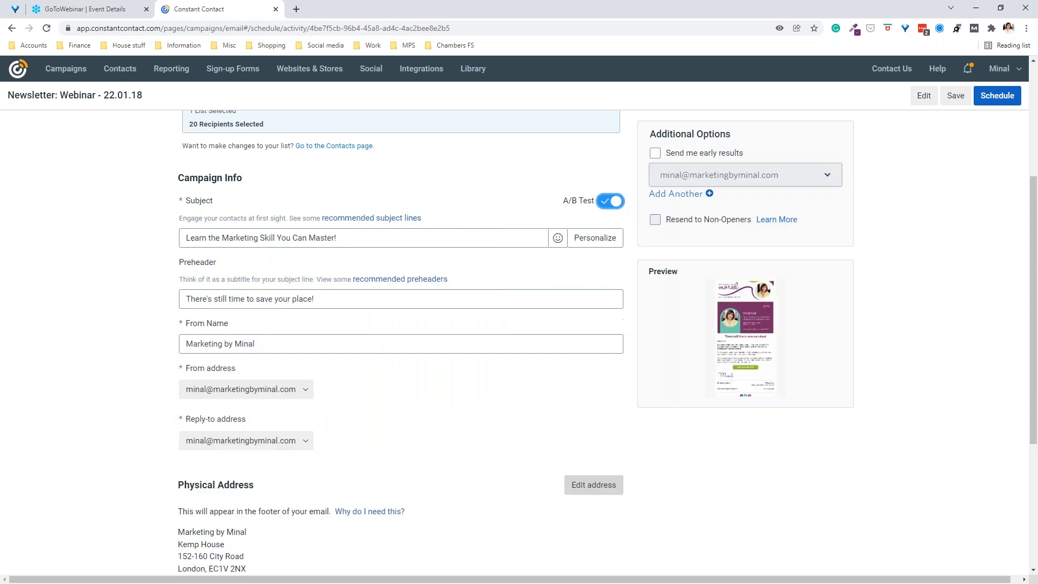
{"action": "scroll", "coordinate": [957, 303], "scroll_direction": "up", "scroll_amount": 4}
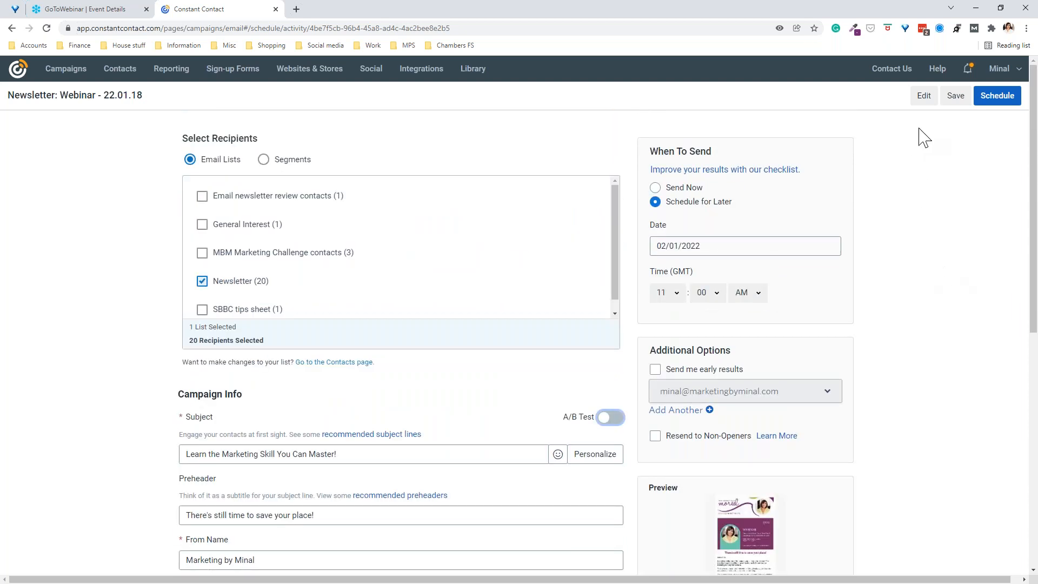
{"action": "left_click", "coordinate": [999, 96]}
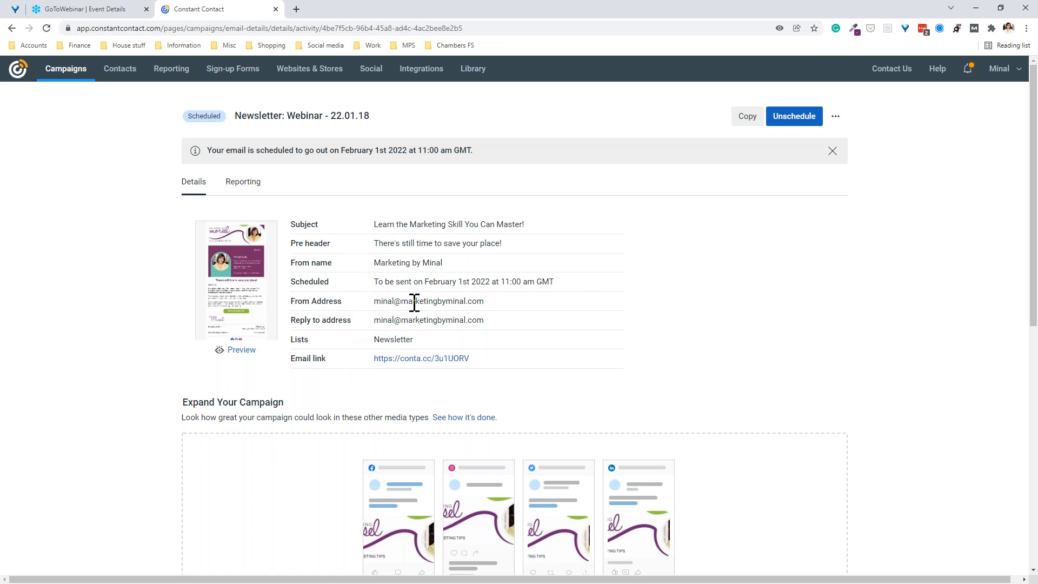
Step: Review the campaign scheduled for February 1, 2022 at 11:00 AM GMT, then return to PowerPoint
{"action": "scroll", "coordinate": [778, 304], "scroll_direction": "down", "scroll_amount": 1}
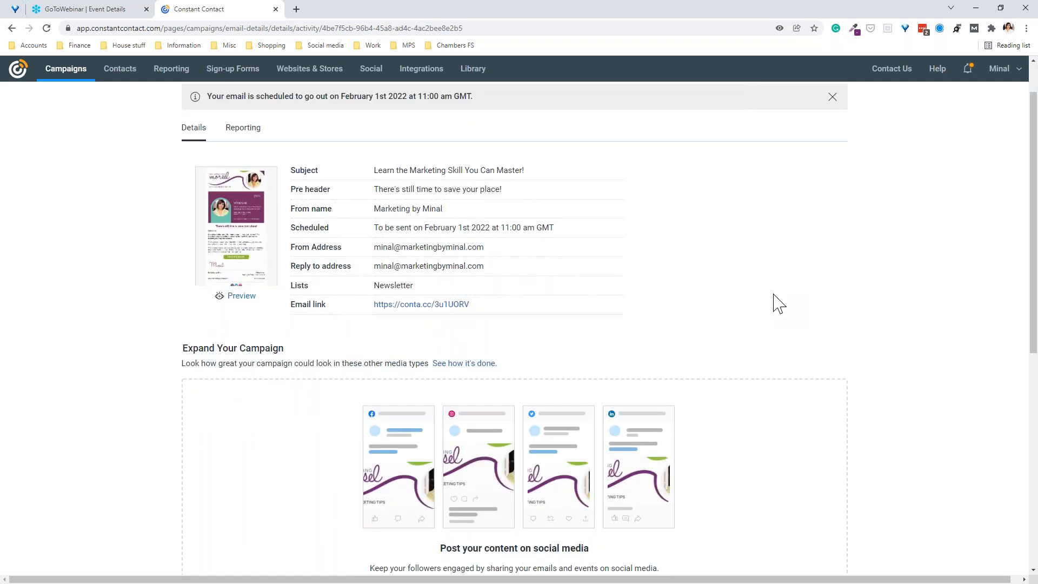
{"action": "scroll", "coordinate": [778, 303], "scroll_direction": "down", "scroll_amount": 2}
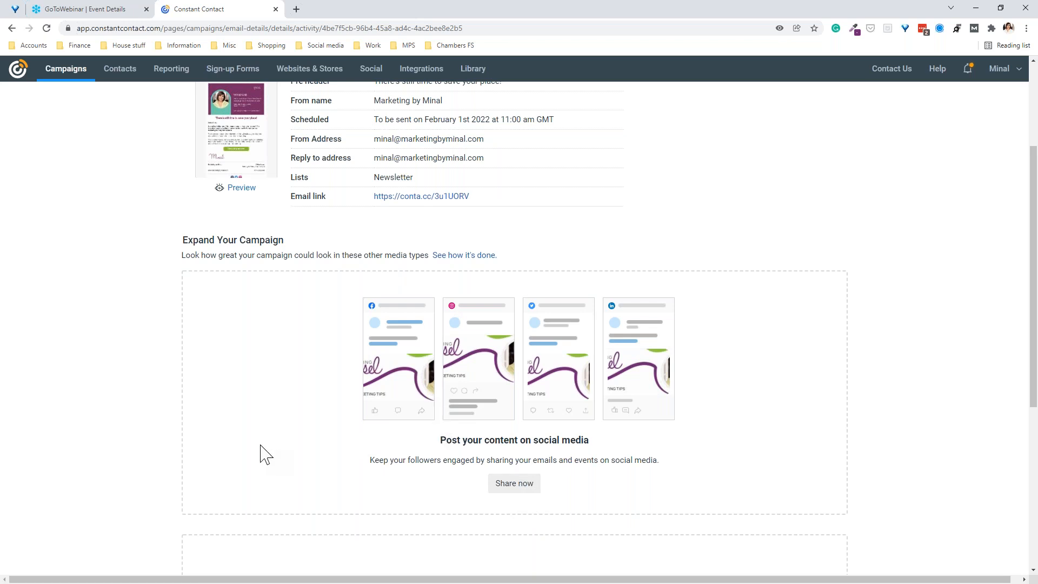
{"action": "scroll", "coordinate": [255, 454], "scroll_direction": "down", "scroll_amount": 3}
{"action": "scroll", "coordinate": [254, 449], "scroll_direction": "up", "scroll_amount": 4}
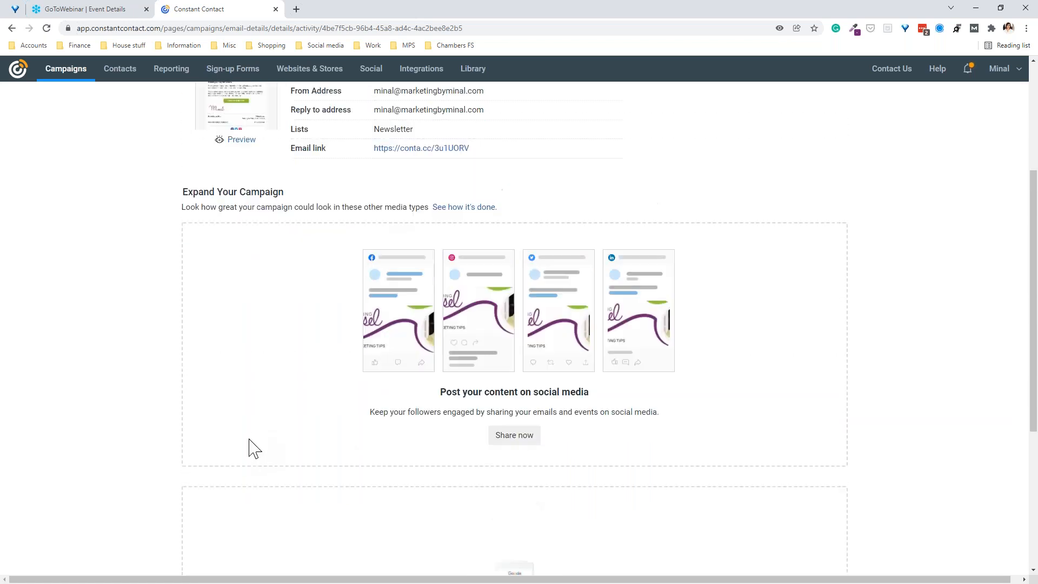
{"action": "scroll", "coordinate": [254, 449], "scroll_direction": "up", "scroll_amount": 2}
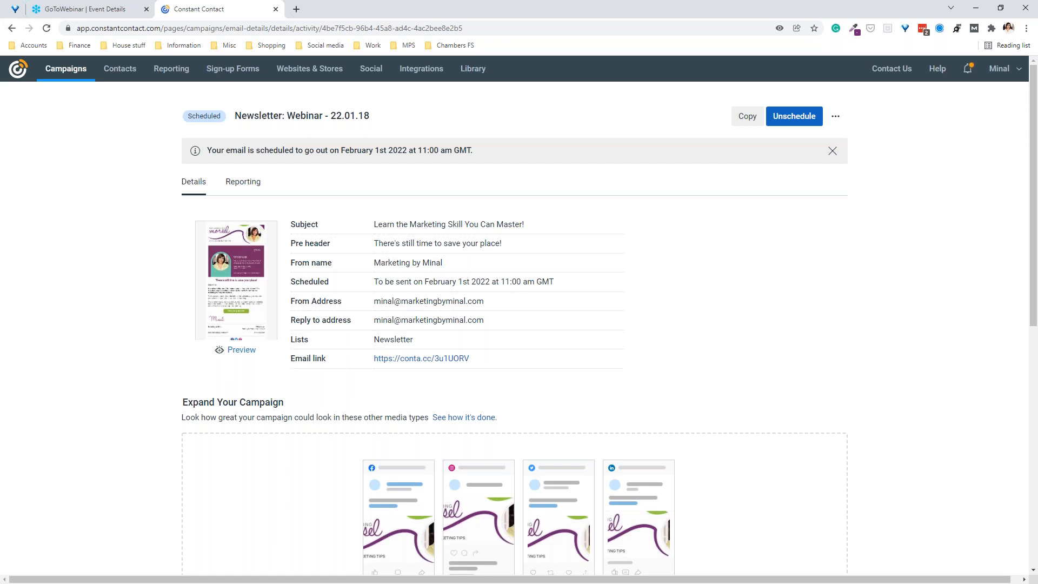
{"action": "left_click", "coordinate": [989, 543]}
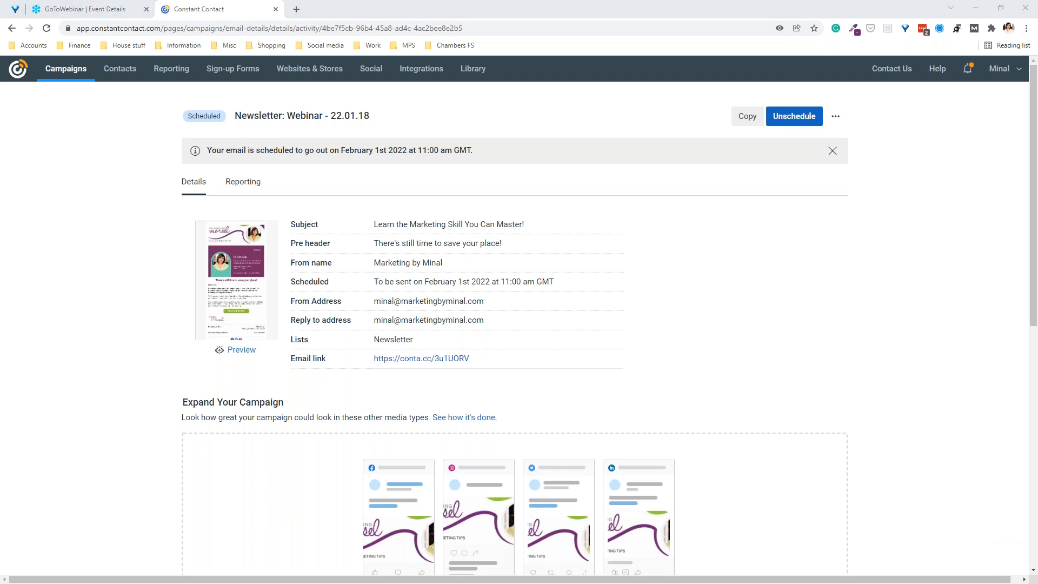
{"action": "key", "text": "alt+Tab"}
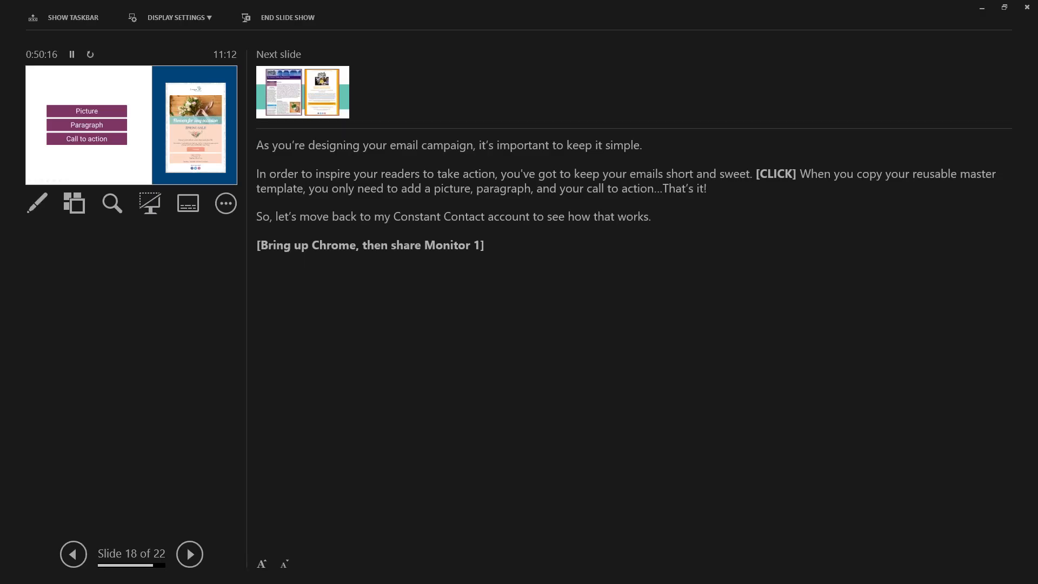